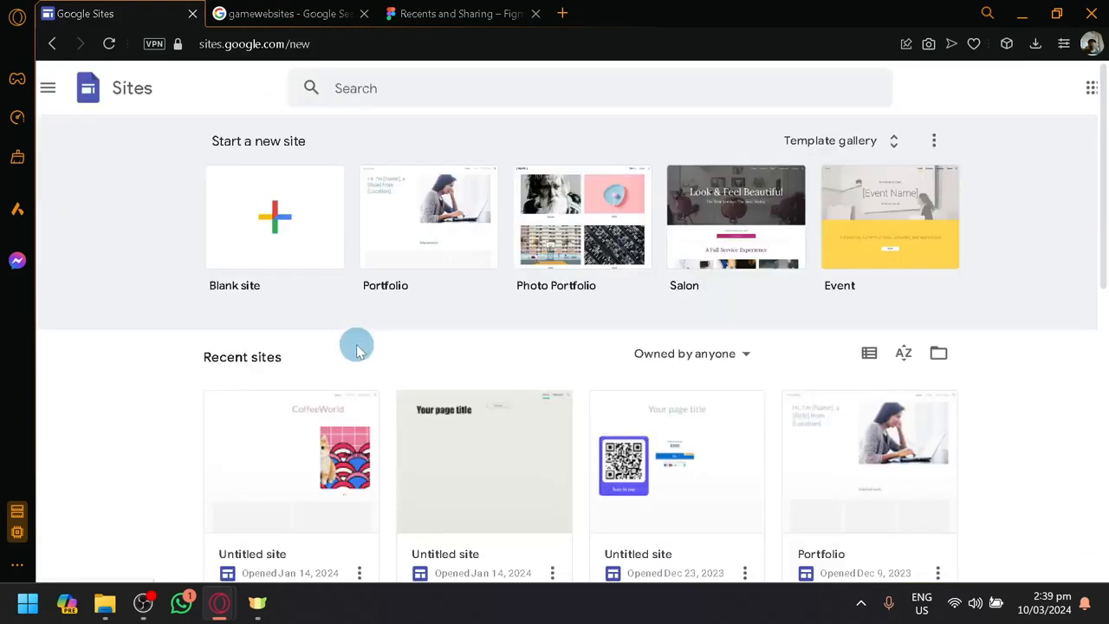
{"action": "scroll", "coordinate": [360, 336], "scroll_direction": "down", "scroll_amount": 8}
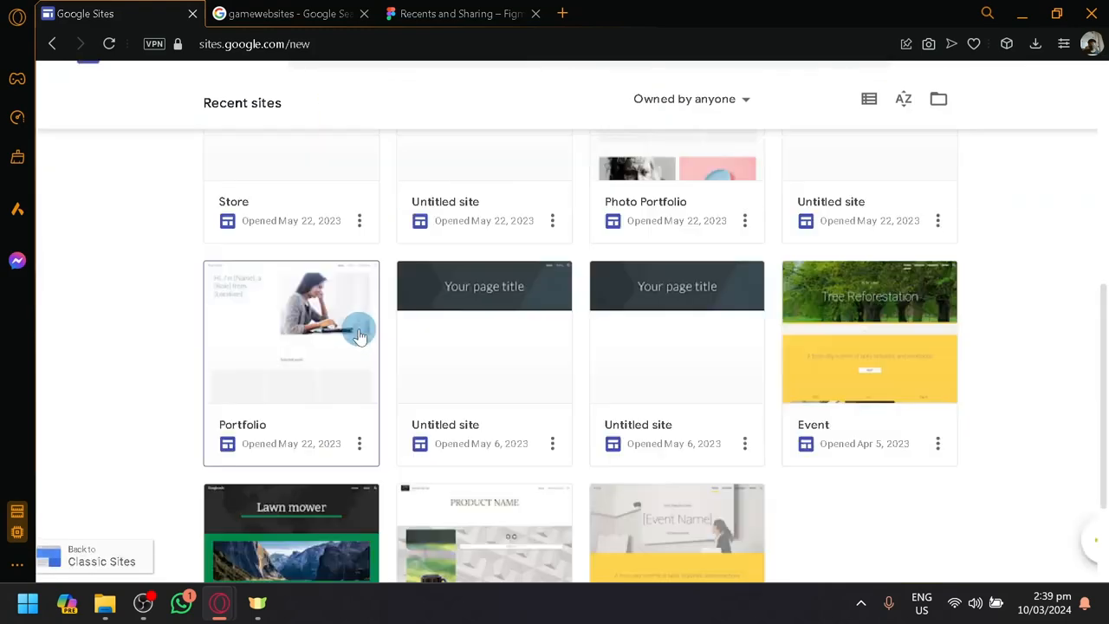
{"action": "scroll", "coordinate": [360, 337], "scroll_direction": "up", "scroll_amount": 8}
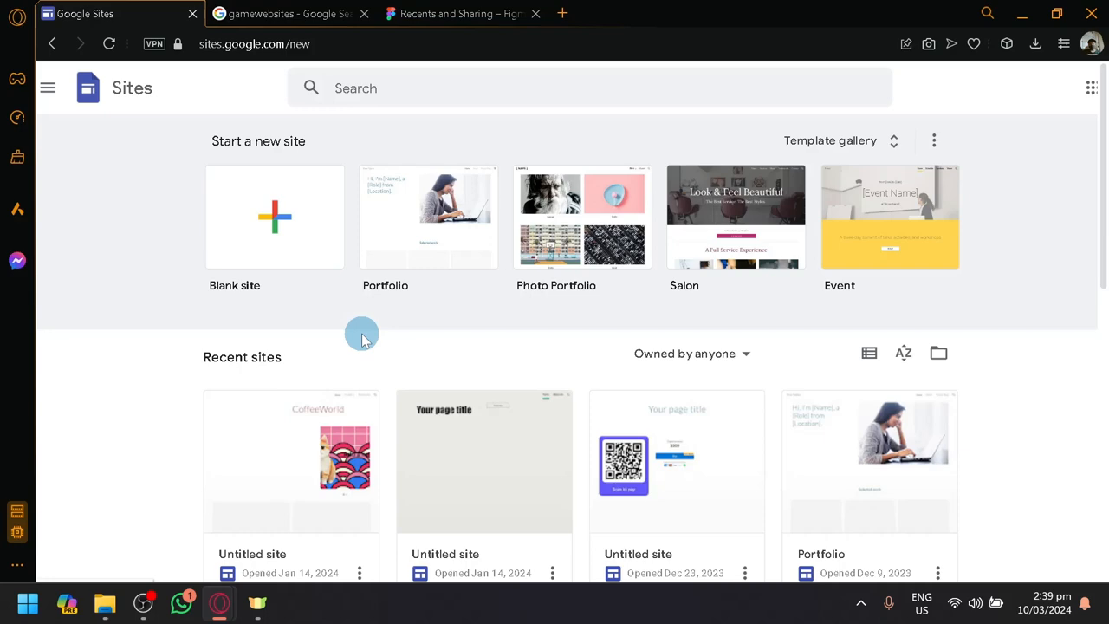
{"action": "scroll", "coordinate": [364, 334], "scroll_direction": "down", "scroll_amount": 2}
{"action": "scroll", "coordinate": [371, 325], "scroll_direction": "up", "scroll_amount": 2}
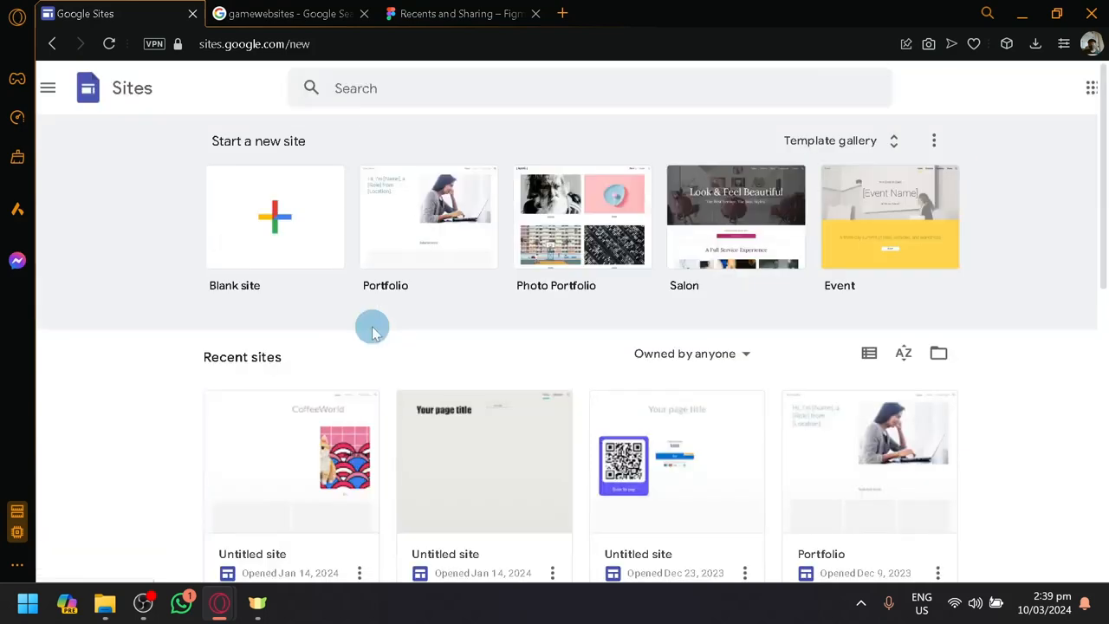
{"action": "scroll", "coordinate": [373, 332], "scroll_direction": "down", "scroll_amount": 3}
{"action": "scroll", "coordinate": [371, 324], "scroll_direction": "up", "scroll_amount": 3}
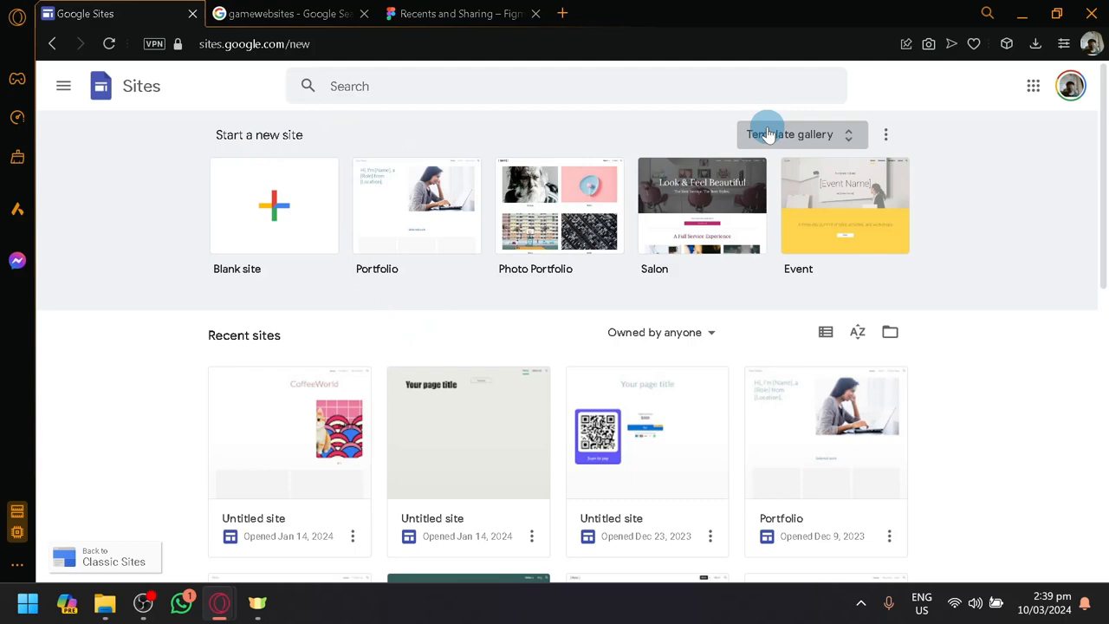
{"action": "scroll", "coordinate": [704, 333], "scroll_direction": "down", "scroll_amount": 8}
{"action": "scroll", "coordinate": [718, 351], "scroll_direction": "up", "scroll_amount": 8}
Browse the Personal, Work, Small business and Education designs in the template gallery, and return to the Sites start page
{"action": "left_click", "coordinate": [815, 139]}
{"action": "scroll", "coordinate": [767, 288], "scroll_direction": "down", "scroll_amount": 2}
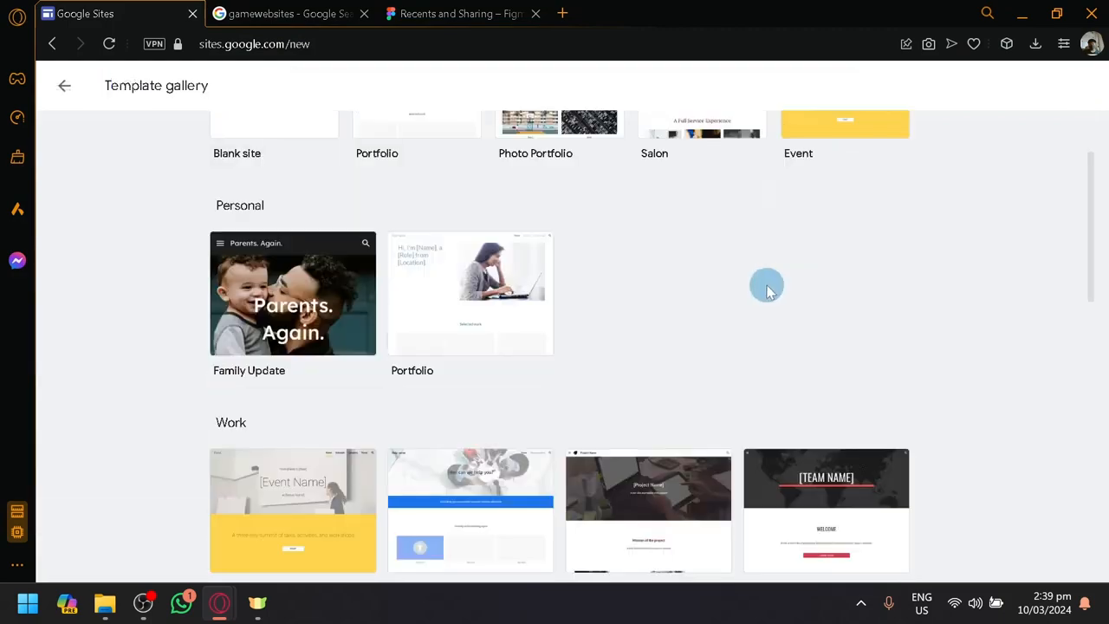
{"action": "scroll", "coordinate": [766, 289], "scroll_direction": "down", "scroll_amount": 10}
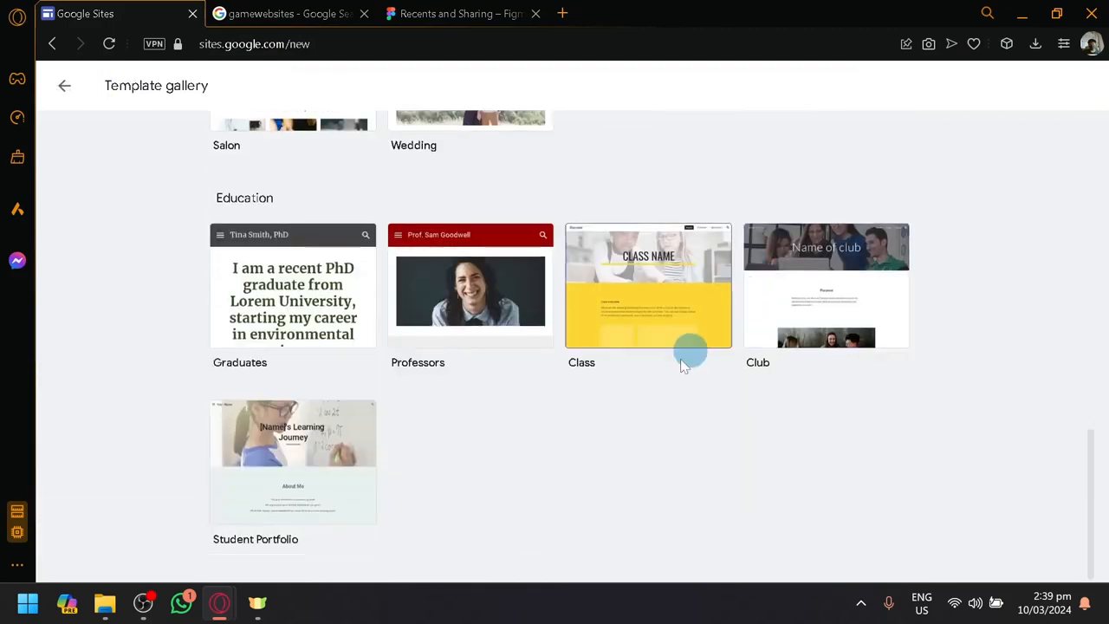
{"action": "scroll", "coordinate": [658, 398], "scroll_direction": "up", "scroll_amount": 5}
{"action": "scroll", "coordinate": [634, 421], "scroll_direction": "down", "scroll_amount": 1}
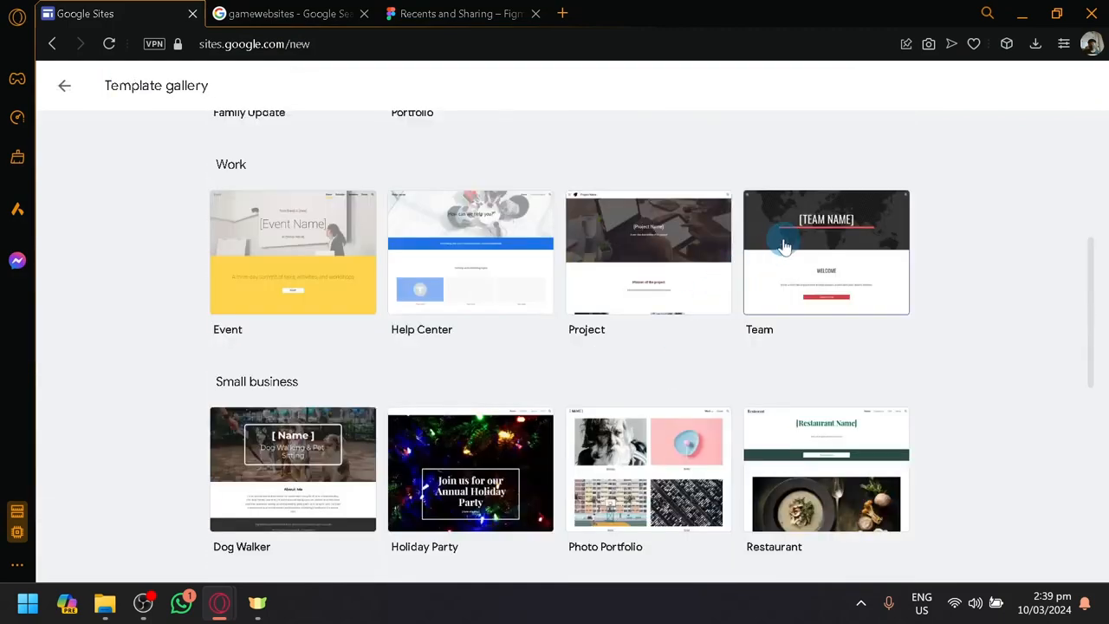
{"action": "scroll", "coordinate": [767, 305], "scroll_direction": "down", "scroll_amount": 2}
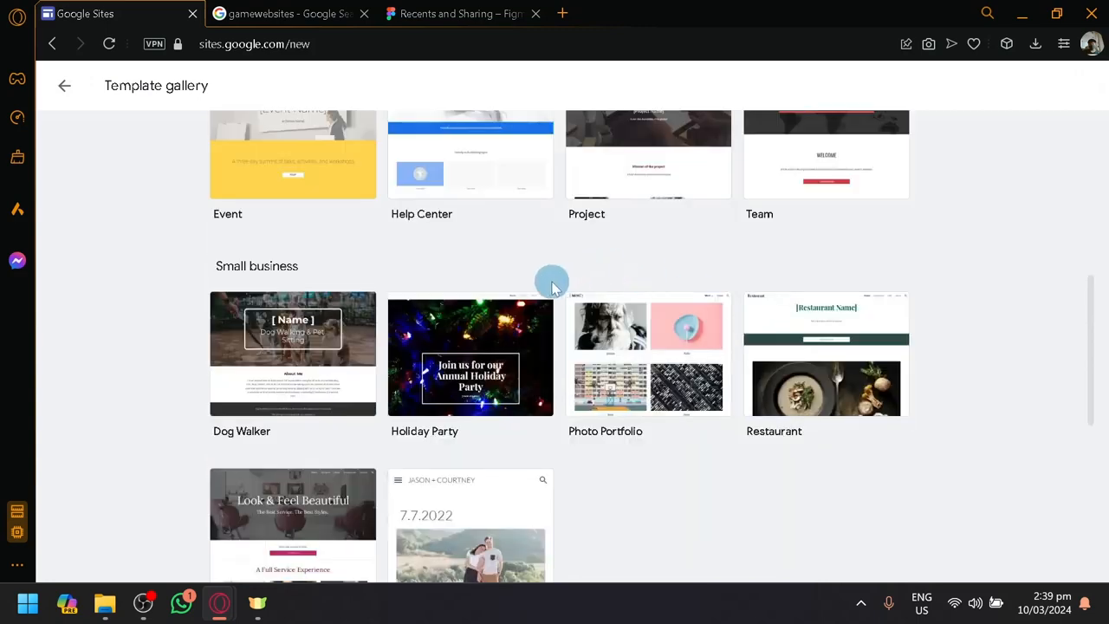
{"action": "scroll", "coordinate": [549, 283], "scroll_direction": "down", "scroll_amount": 2}
{"action": "scroll", "coordinate": [346, 330], "scroll_direction": "down", "scroll_amount": 3}
{"action": "scroll", "coordinate": [321, 362], "scroll_direction": "up", "scroll_amount": 10}
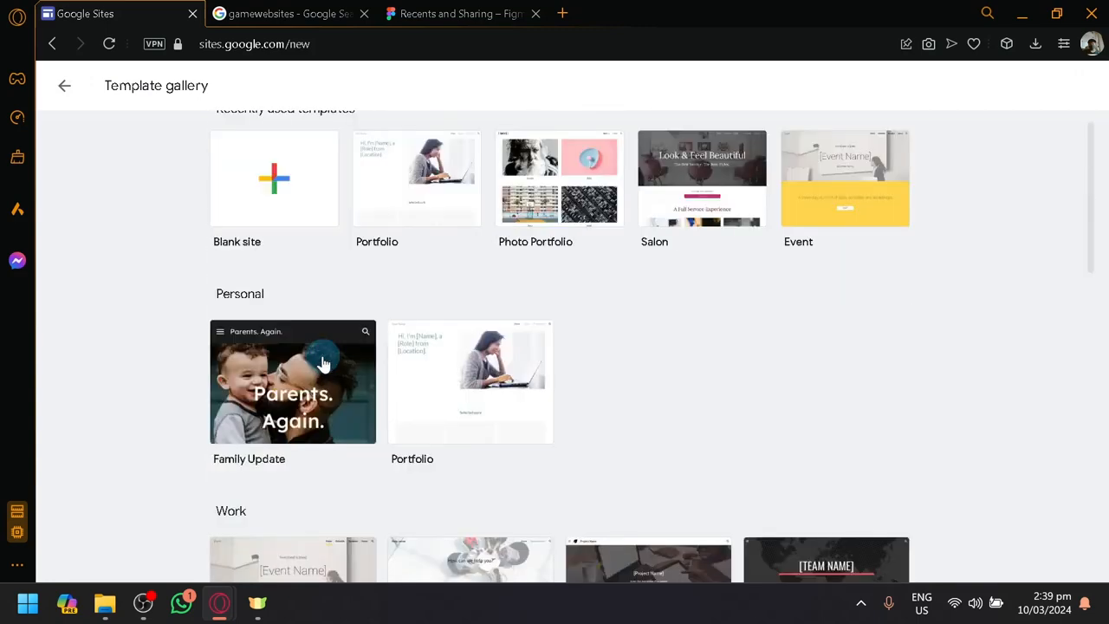
{"action": "left_click", "coordinate": [64, 85]}
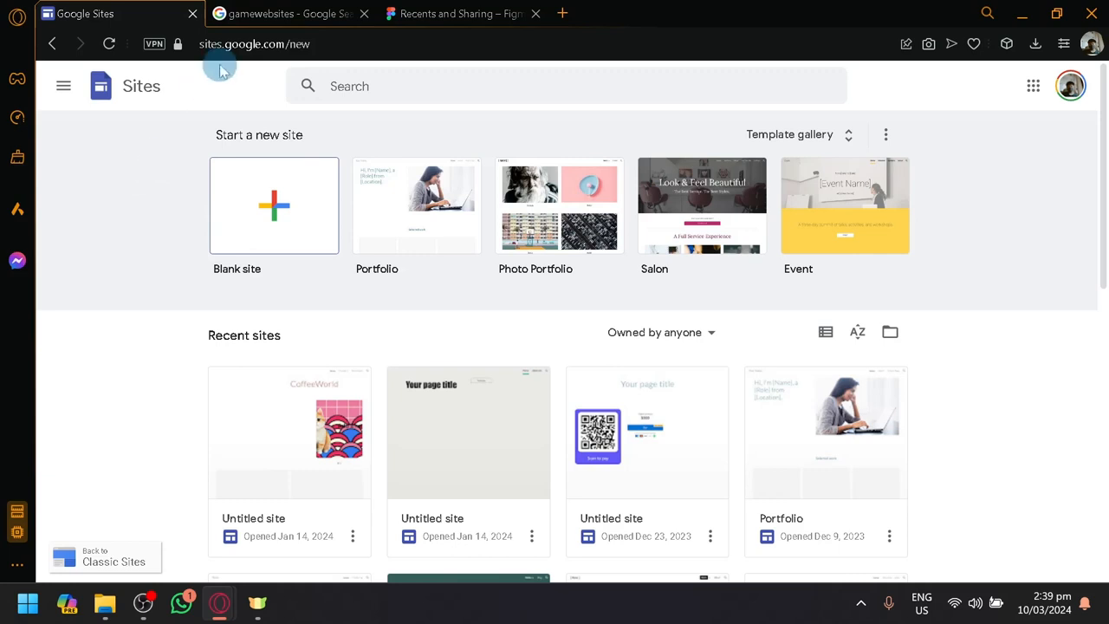
Create a new site from the blank template
{"action": "left_click", "coordinate": [257, 225]}
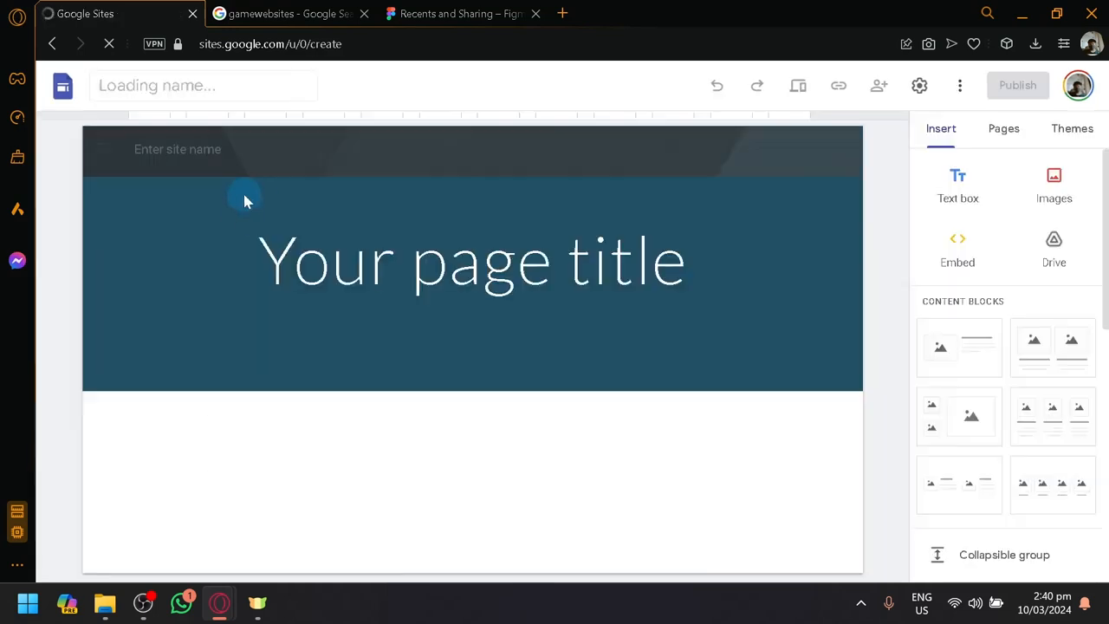
{"action": "left_click", "coordinate": [409, 213]}
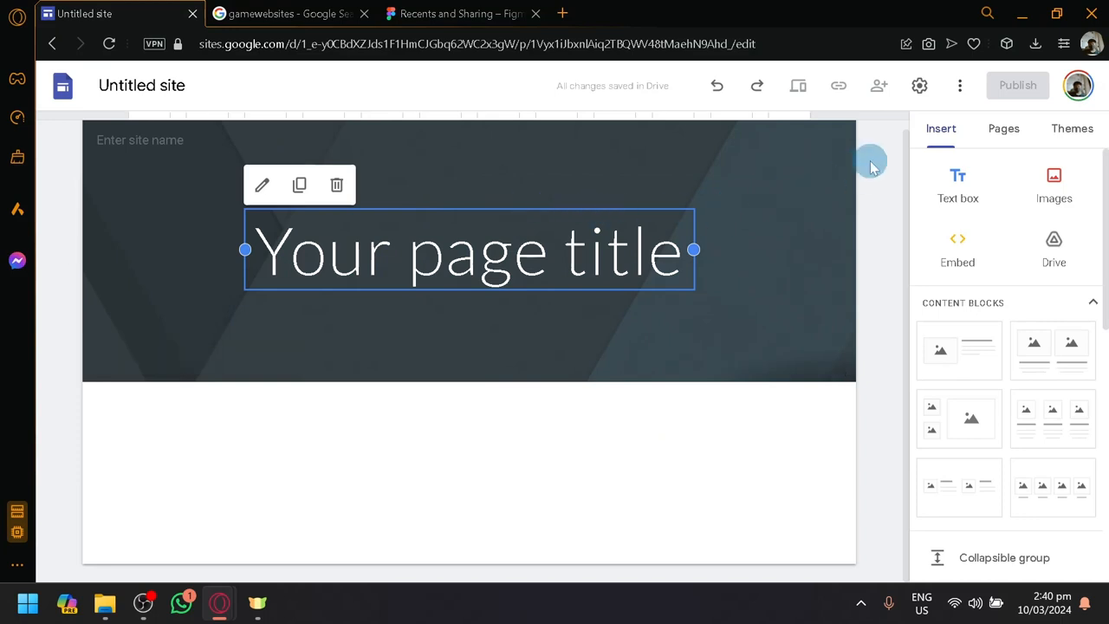
Add the content block with four captioned image placeholders in a row below the page header
{"action": "scroll", "coordinate": [988, 321], "scroll_direction": "down", "scroll_amount": 6}
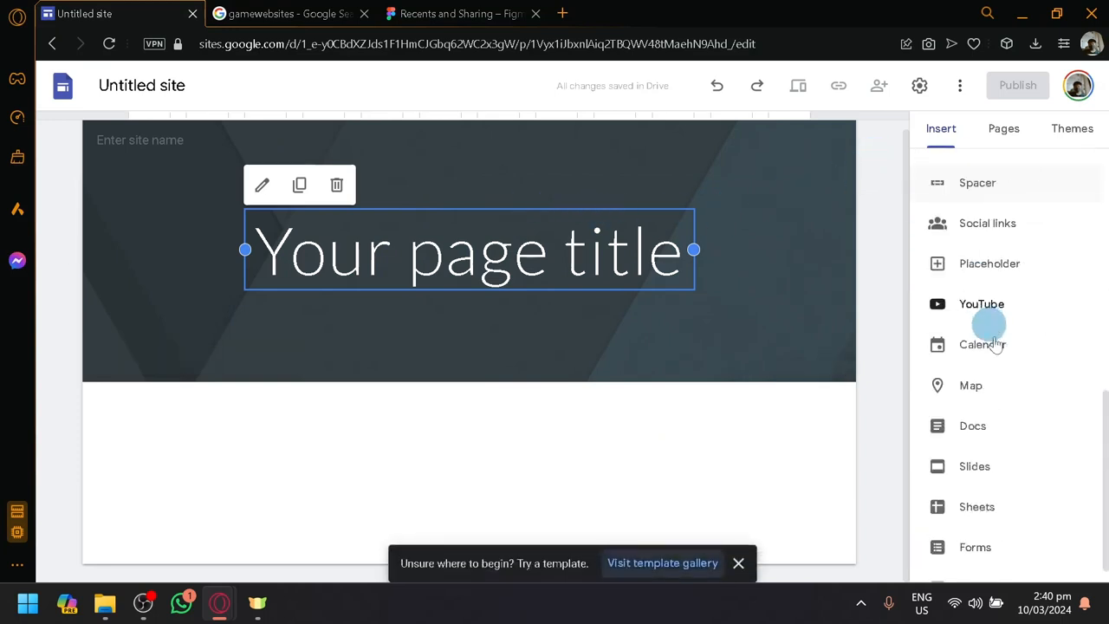
{"action": "scroll", "coordinate": [1012, 400], "scroll_direction": "up", "scroll_amount": 6}
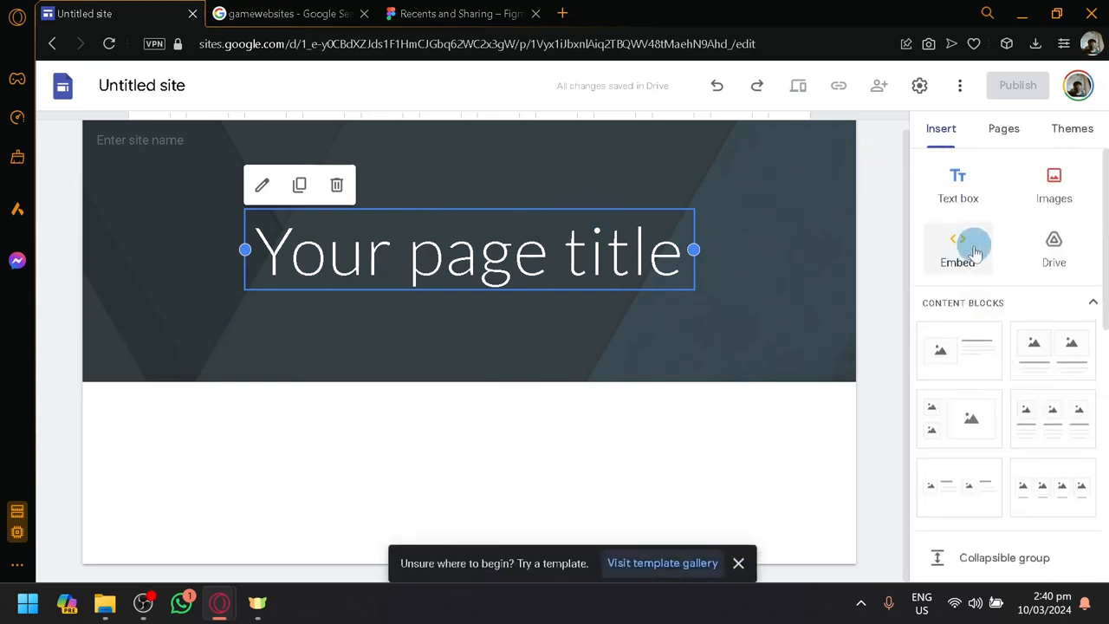
{"action": "scroll", "coordinate": [1011, 337], "scroll_direction": "down", "scroll_amount": 6}
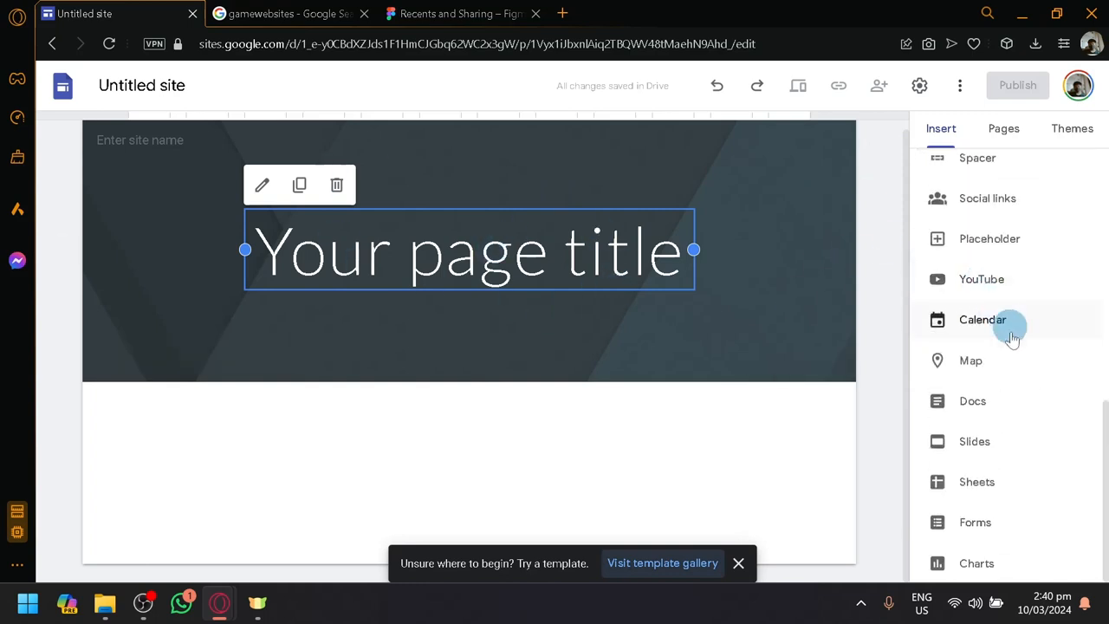
{"action": "scroll", "coordinate": [1000, 382], "scroll_direction": "up", "scroll_amount": 6}
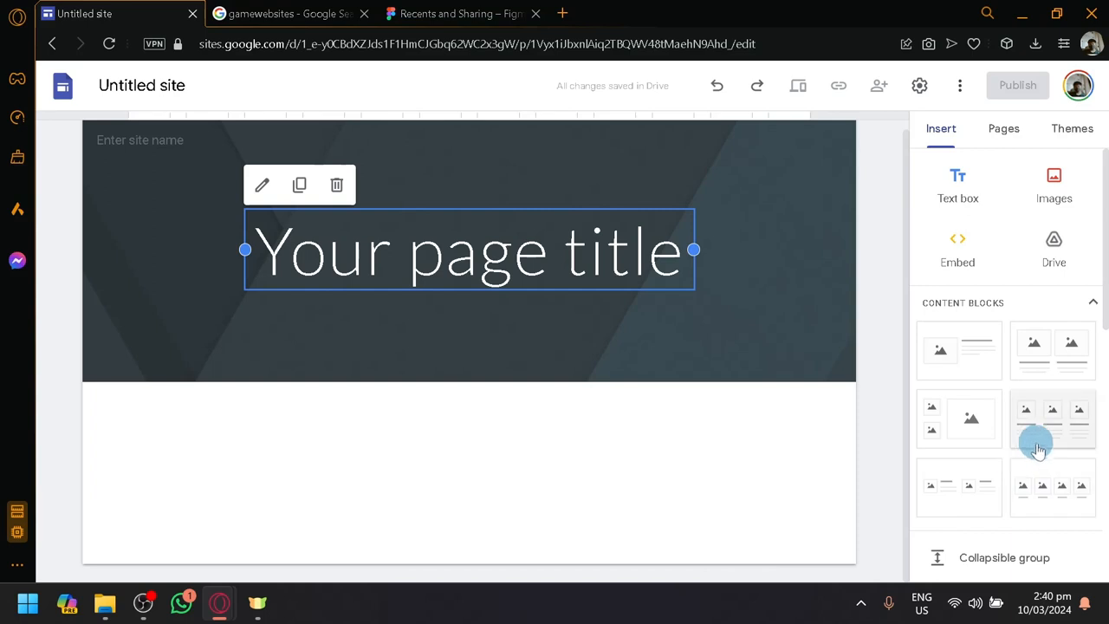
{"action": "scroll", "coordinate": [1093, 396], "scroll_direction": "down", "scroll_amount": 2}
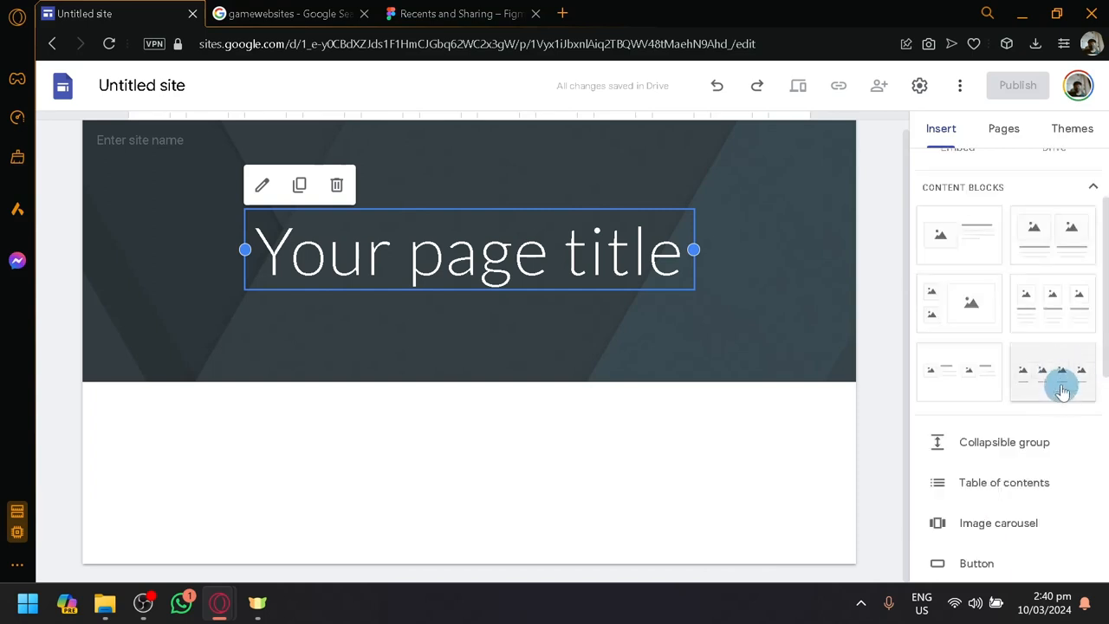
{"action": "left_click_drag", "start_coordinate": [1062, 390], "coordinate": [477, 480]}
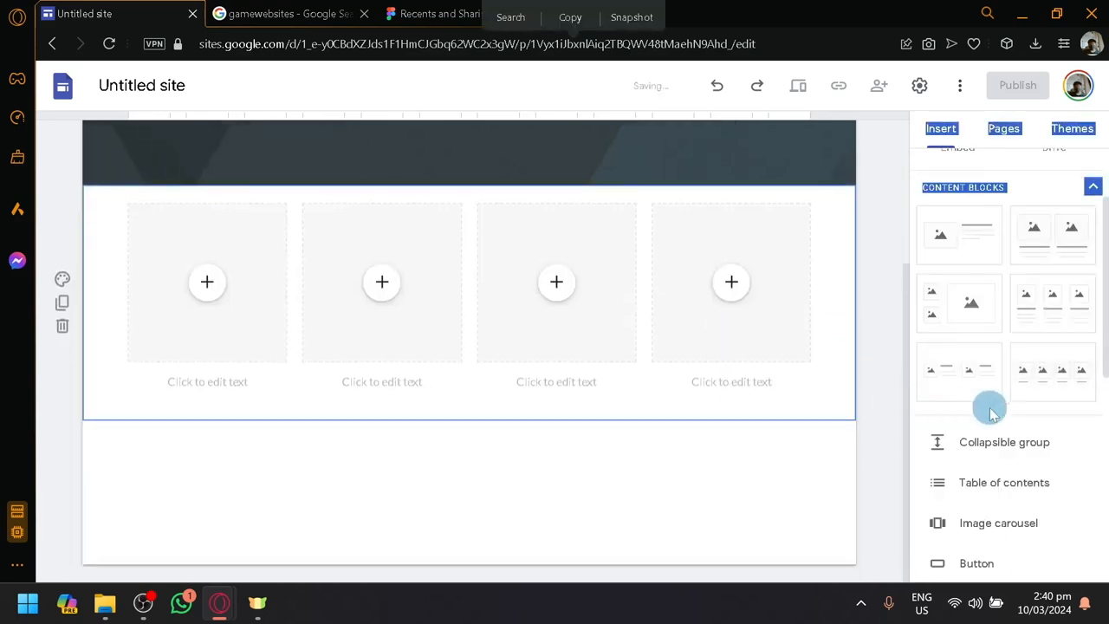
Examine the new four-image section on the page and the other elements available for insertion
{"action": "scroll", "coordinate": [971, 414], "scroll_direction": "down", "scroll_amount": 4}
{"action": "scroll", "coordinate": [960, 292], "scroll_direction": "up", "scroll_amount": 4}
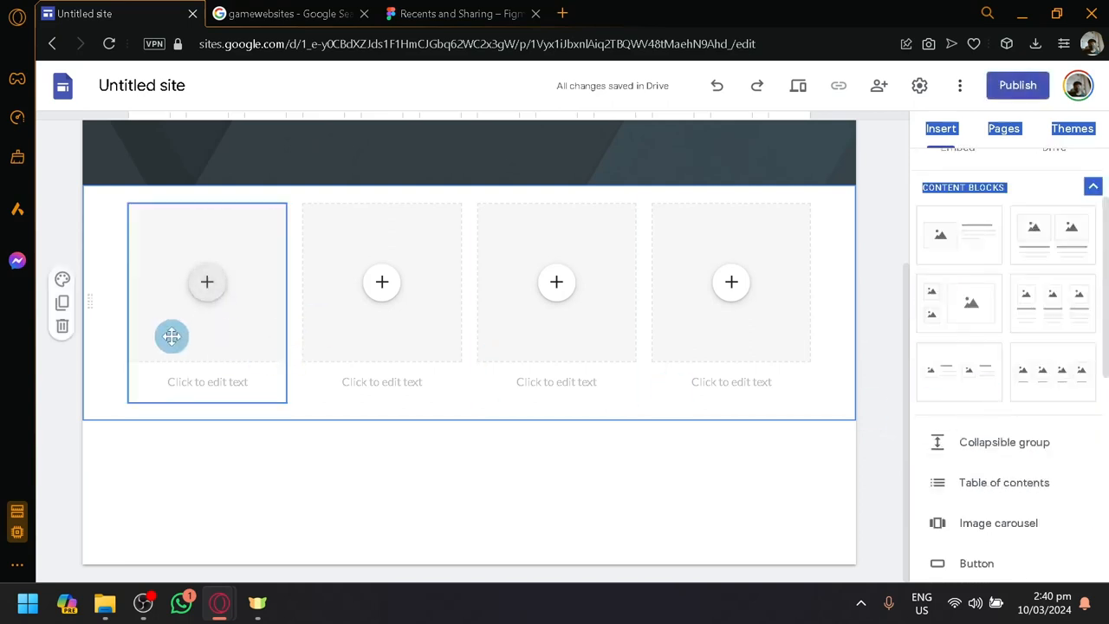
{"action": "scroll", "coordinate": [648, 430], "scroll_direction": "up", "scroll_amount": 2}
{"action": "scroll", "coordinate": [879, 366], "scroll_direction": "down", "scroll_amount": 1}
{"action": "left_click", "coordinate": [897, 345]}
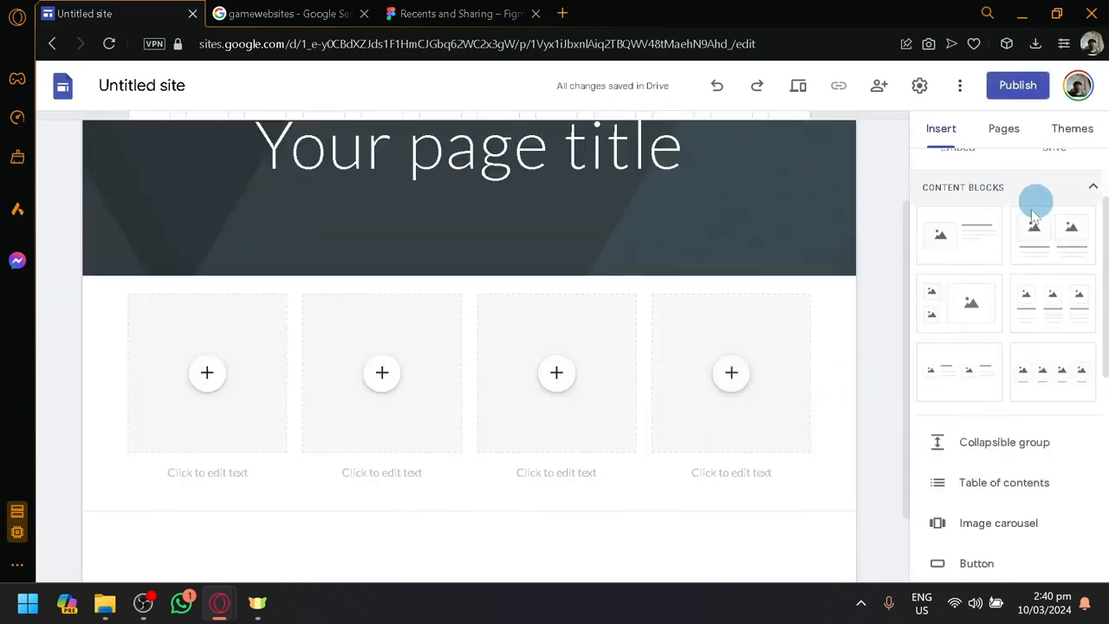
{"action": "left_click", "coordinate": [671, 367]}
{"action": "scroll", "coordinate": [669, 368], "scroll_direction": "down", "scroll_amount": 1}
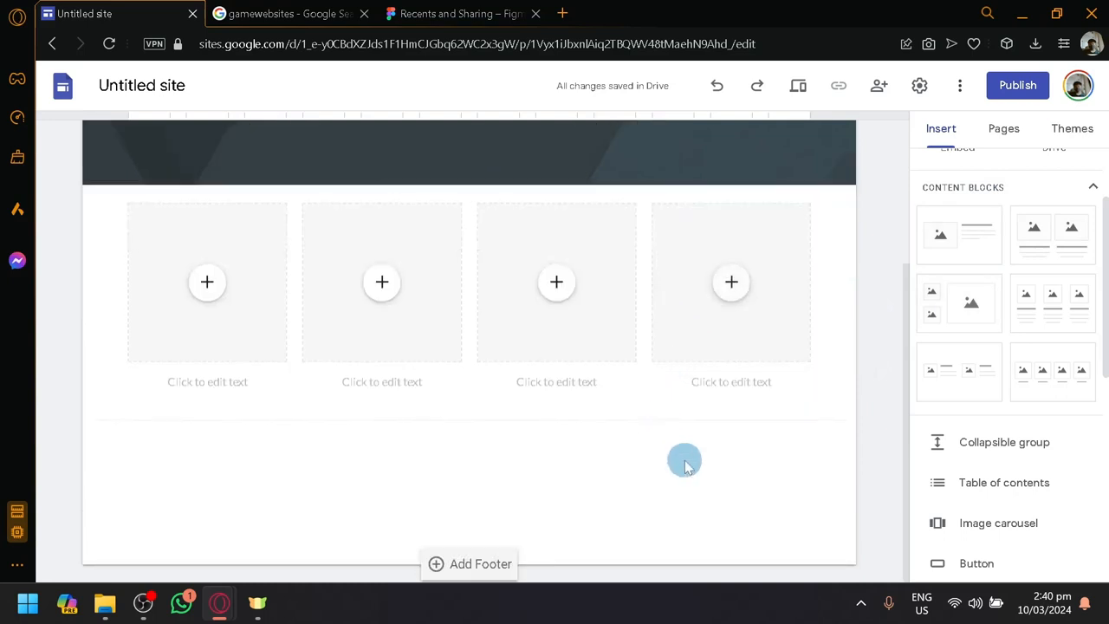
{"action": "scroll", "coordinate": [998, 399], "scroll_direction": "down", "scroll_amount": 4}
{"action": "scroll", "coordinate": [997, 407], "scroll_direction": "up", "scroll_amount": 1}
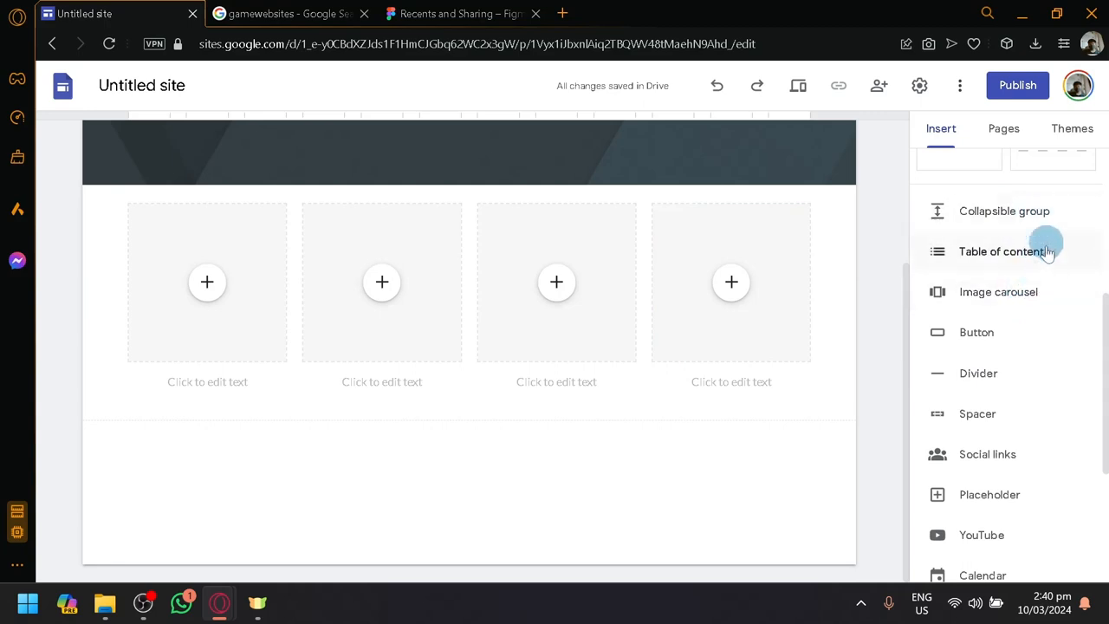
{"action": "scroll", "coordinate": [630, 294], "scroll_direction": "up", "scroll_amount": 3}
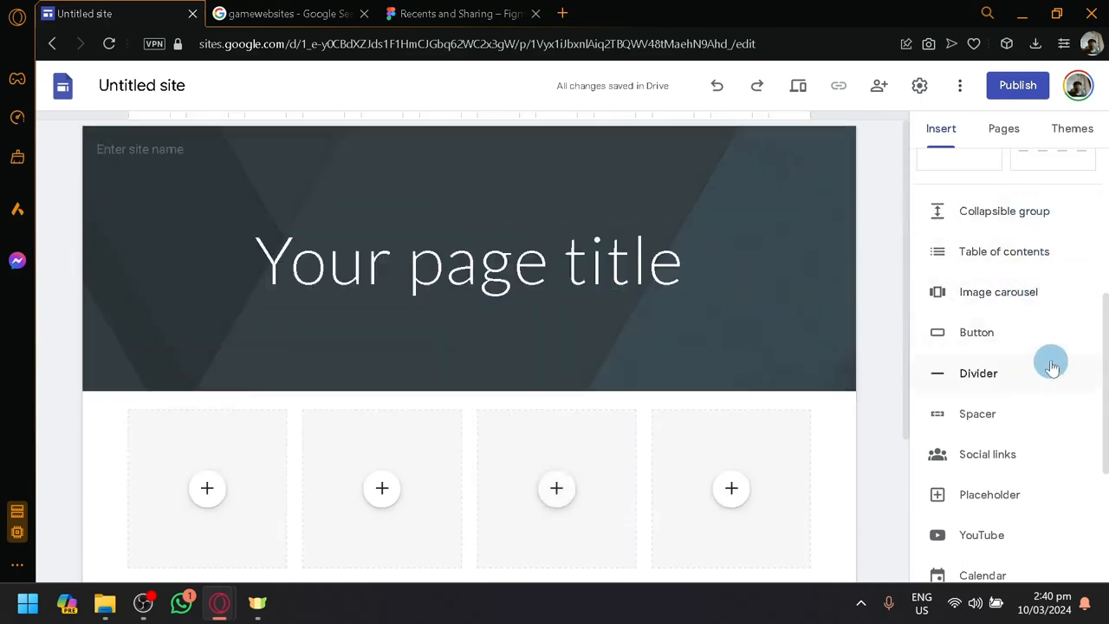
{"action": "left_click", "coordinate": [1024, 289]}
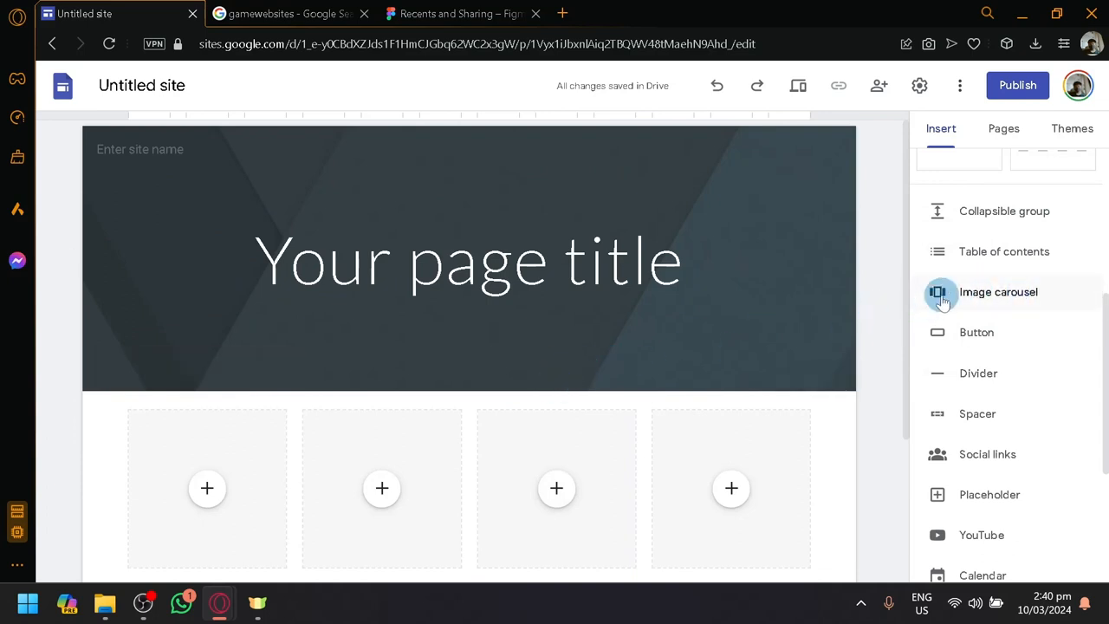
{"action": "left_click", "coordinate": [935, 290]}
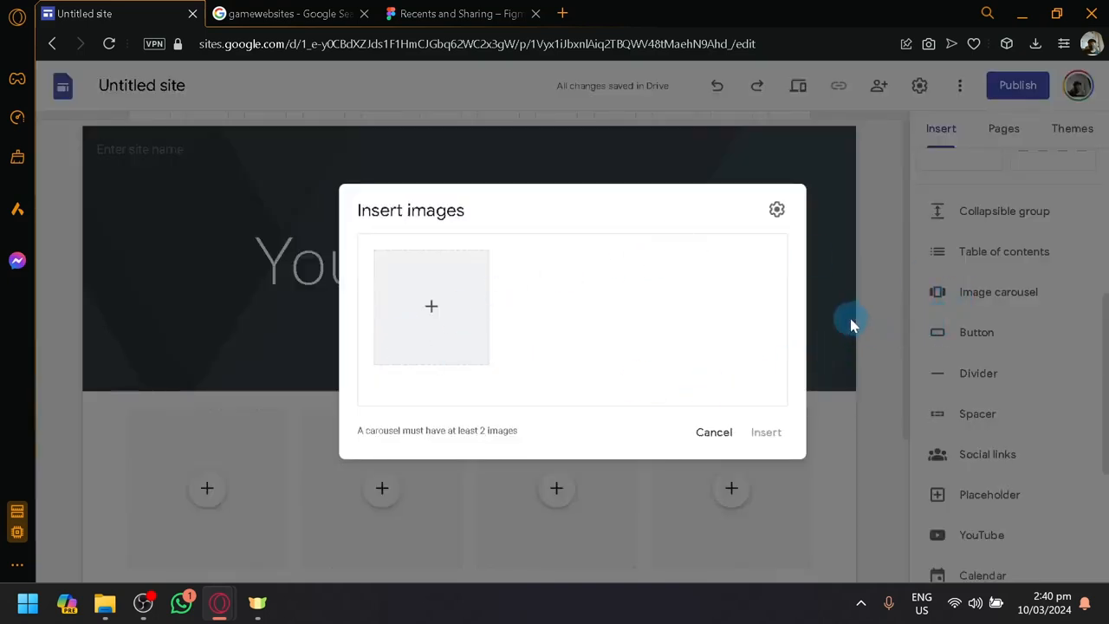
{"action": "left_click", "coordinate": [713, 432]}
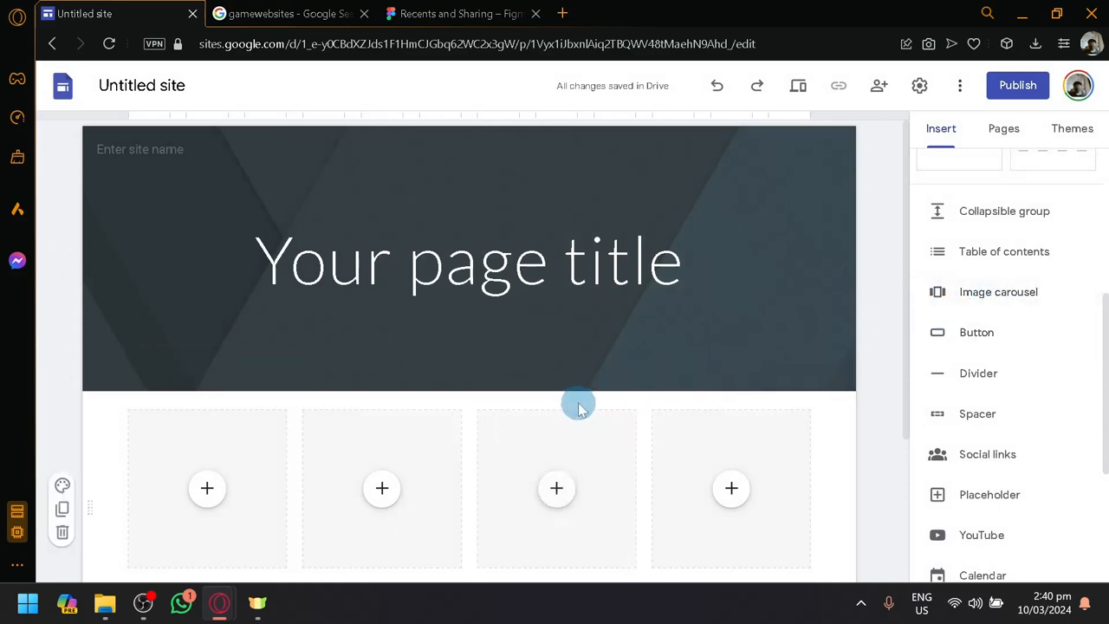
{"action": "left_click", "coordinate": [994, 295]}
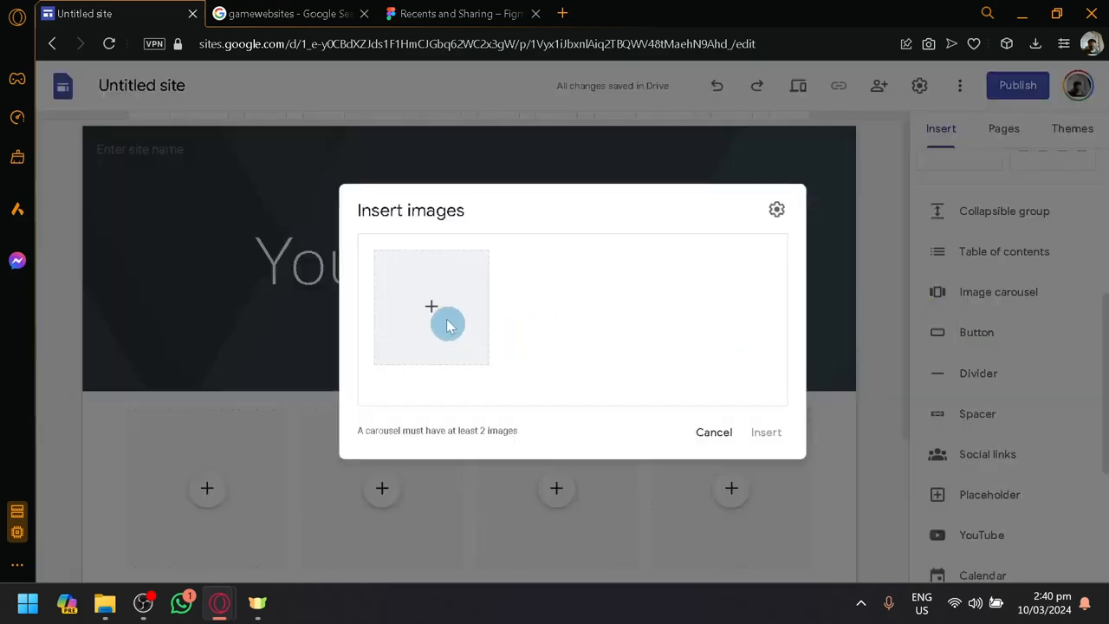
{"action": "left_click", "coordinate": [436, 304]}
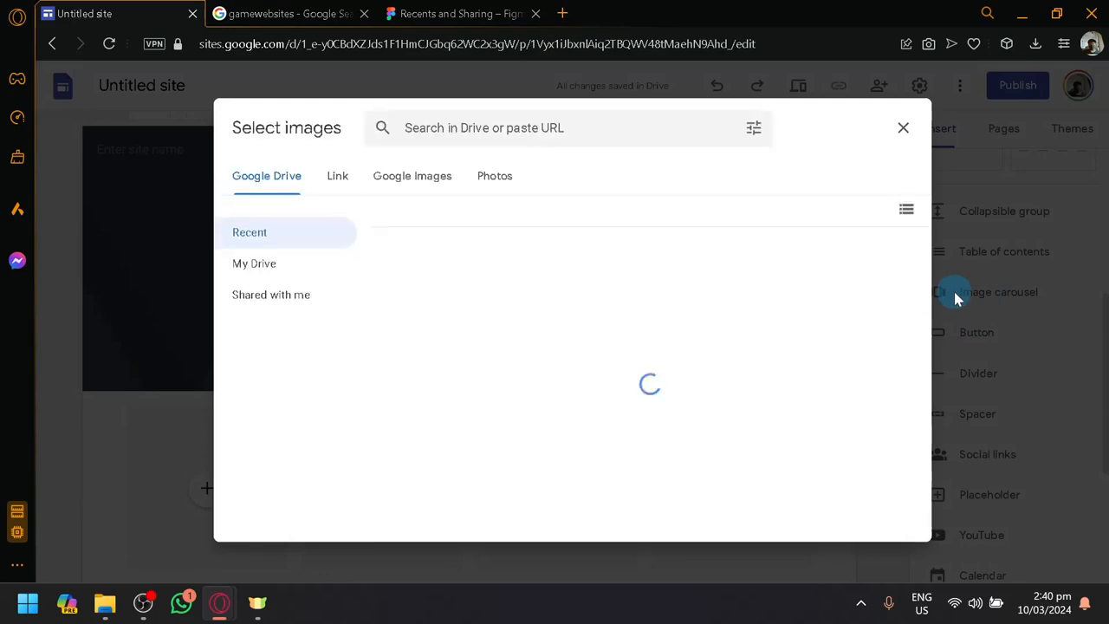
{"action": "left_click", "coordinate": [903, 128]}
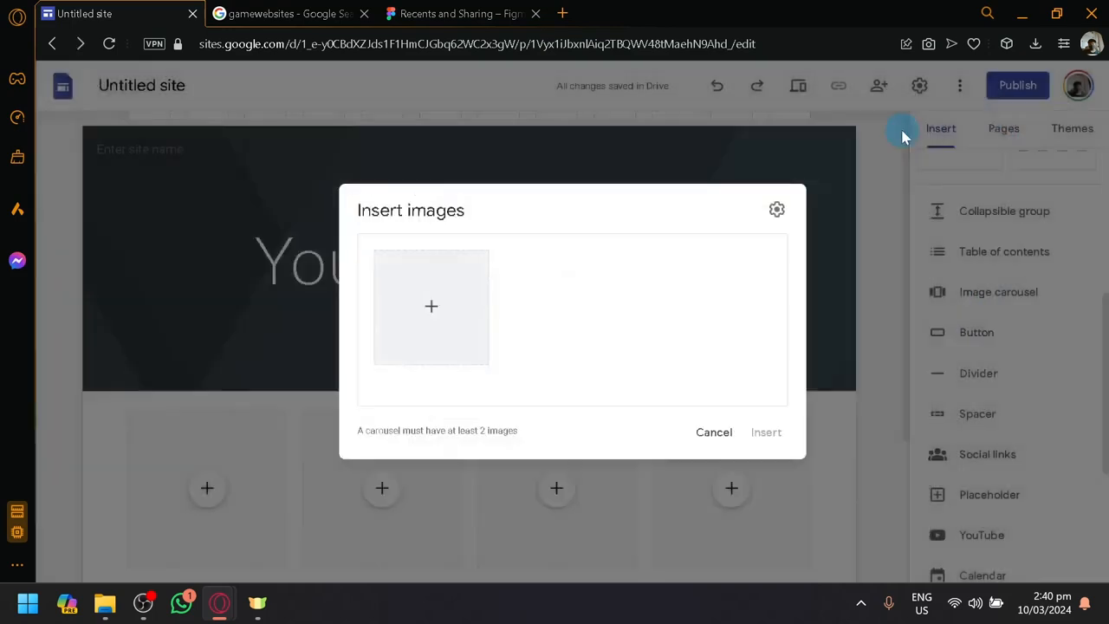
{"action": "left_click", "coordinate": [716, 436]}
Start adding social links to the page and enter "Steam" as the first link
{"action": "scroll", "coordinate": [866, 322], "scroll_direction": "down", "scroll_amount": 3}
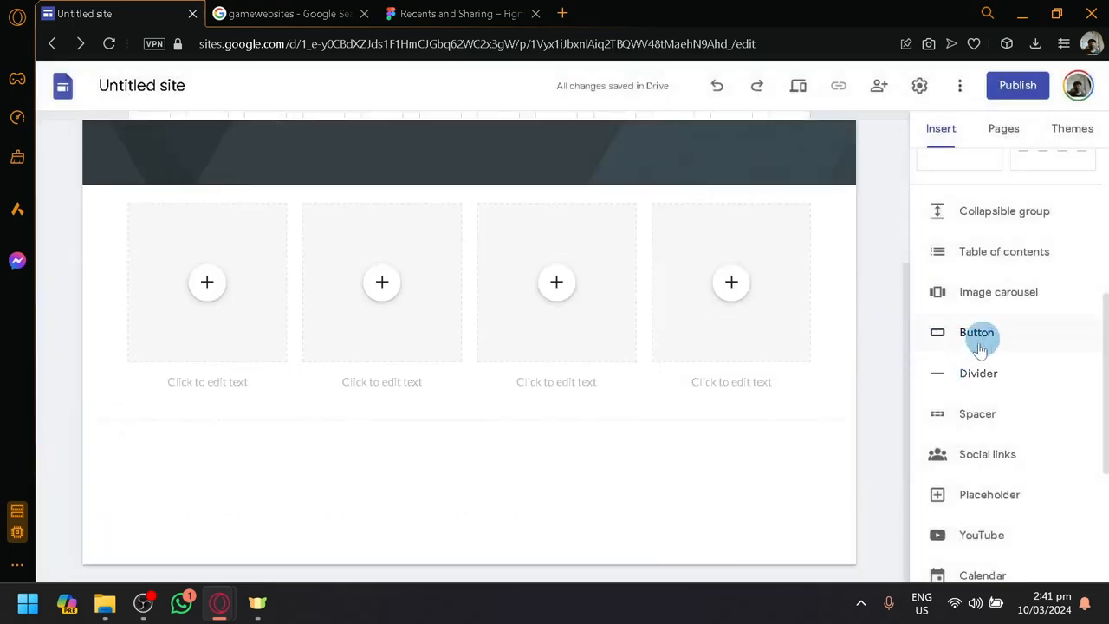
{"action": "scroll", "coordinate": [990, 381], "scroll_direction": "down", "scroll_amount": 2}
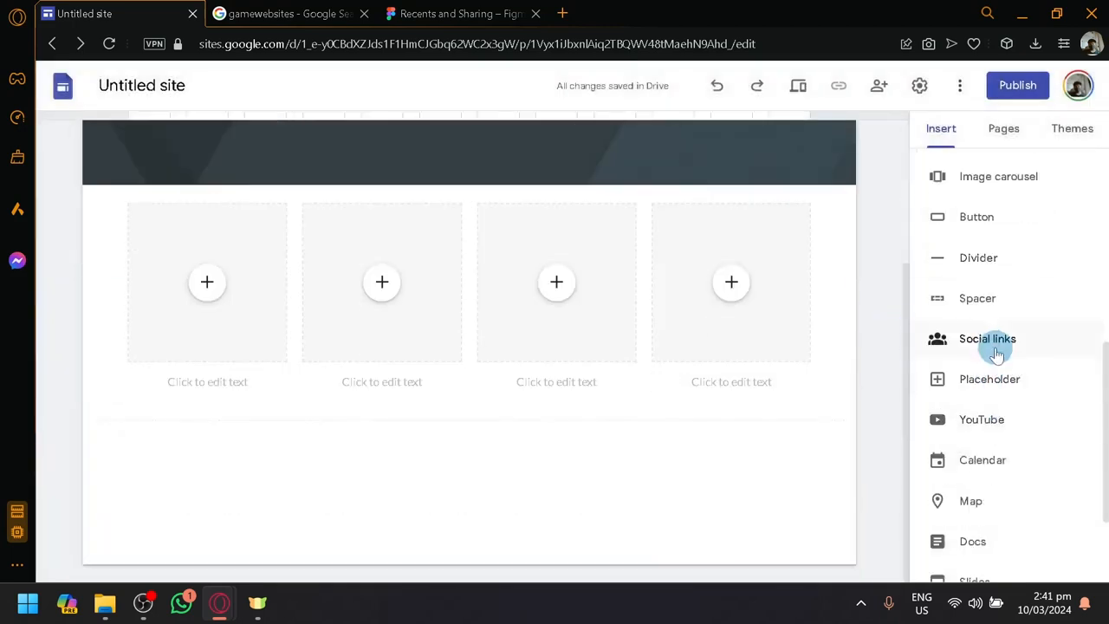
{"action": "left_click", "coordinate": [660, 394]}
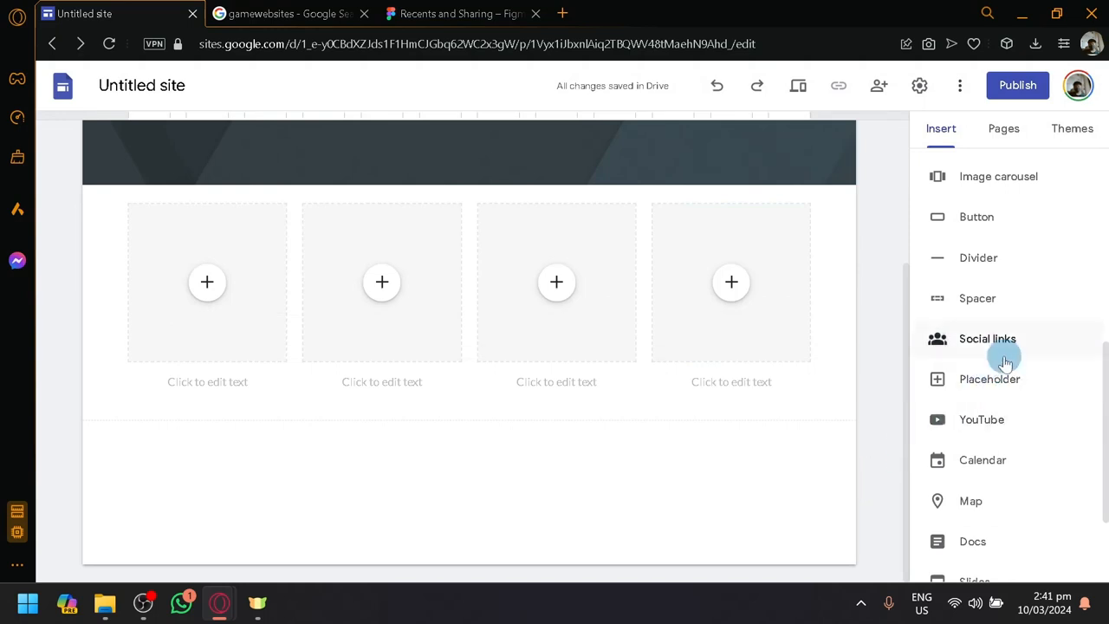
{"action": "left_click", "coordinate": [1001, 351]}
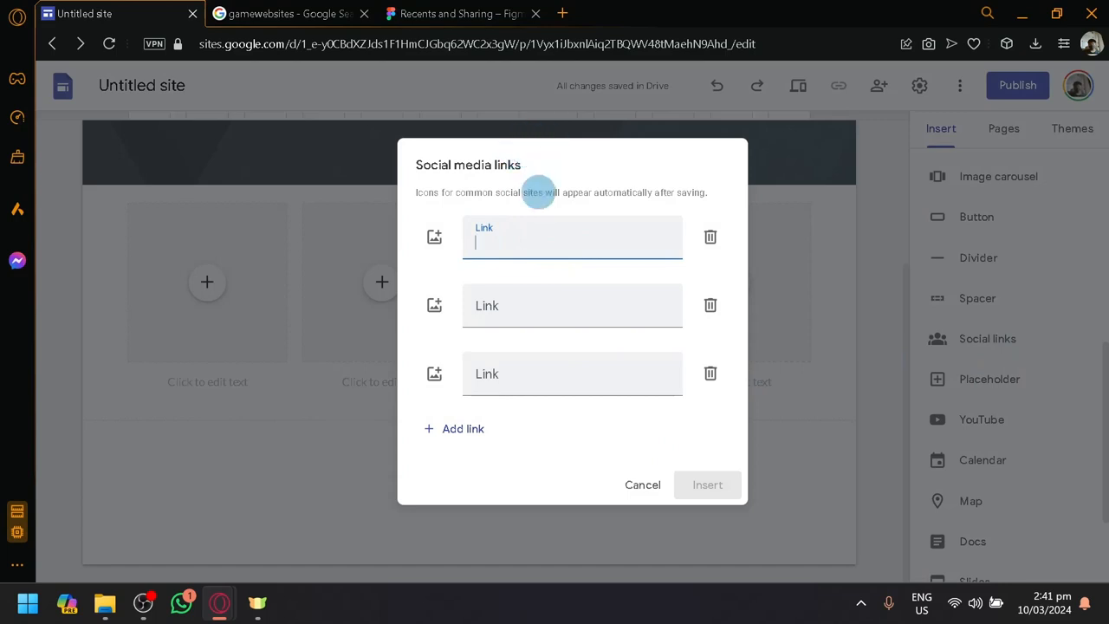
{"action": "type", "text": "Steam"}
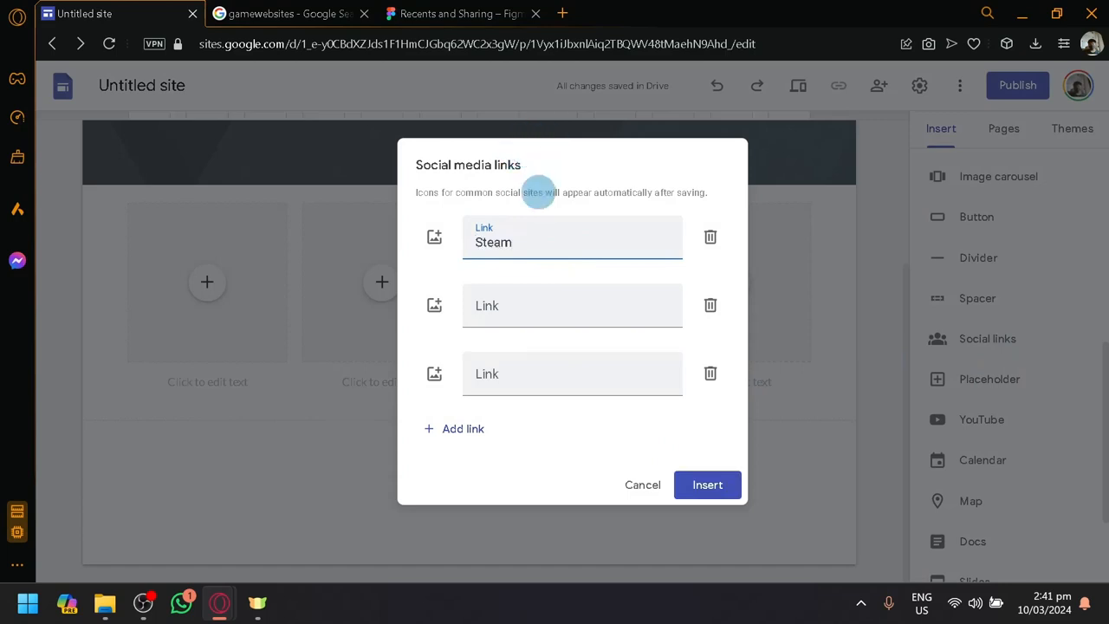
Open the Steam store at store.steampowered.com in a new browser tab and select its full address for copying
{"action": "left_click", "coordinate": [563, 13]}
{"action": "type", "text": "steam"}
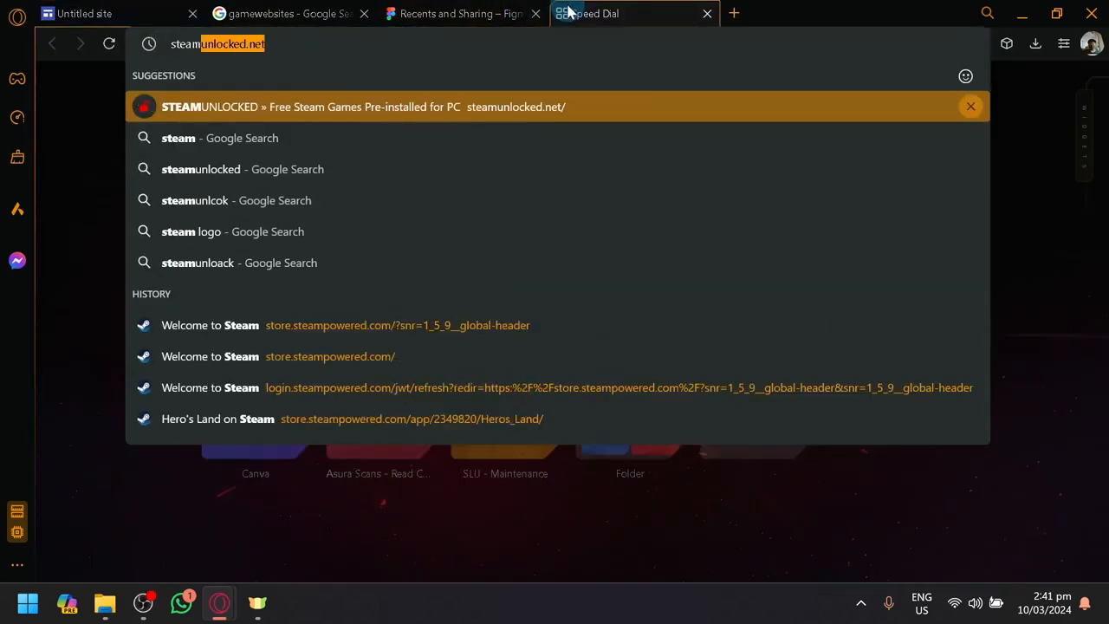
{"action": "type", "text": "po"}
{"action": "key", "text": "Down"}
{"action": "key", "text": "Return"}
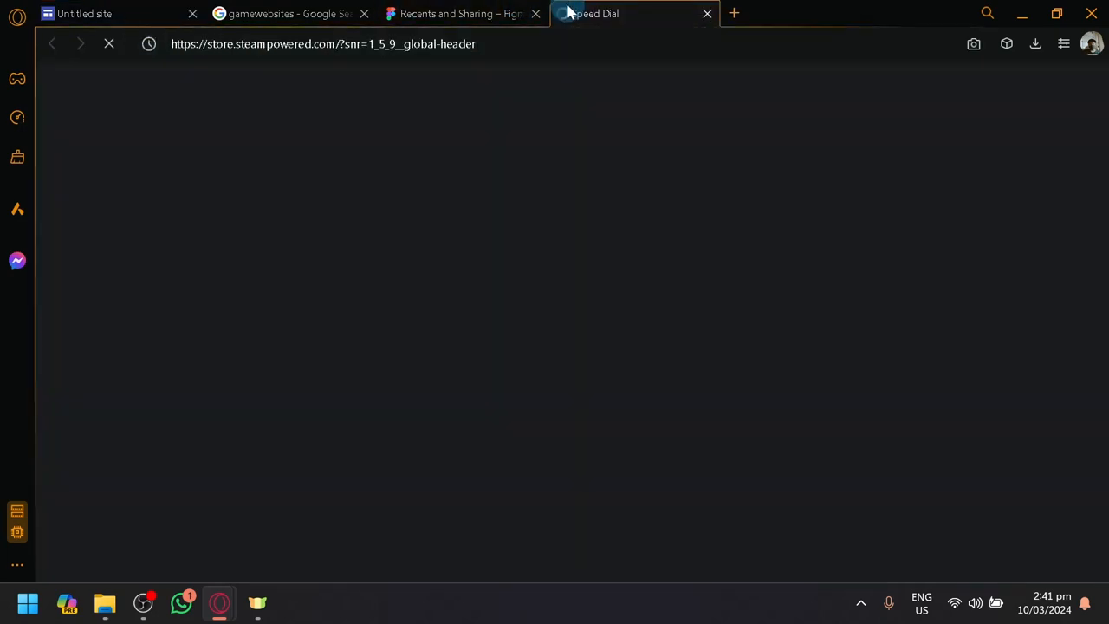
{"action": "left_click", "coordinate": [461, 44]}
{"action": "key", "text": "ctrl+c"}
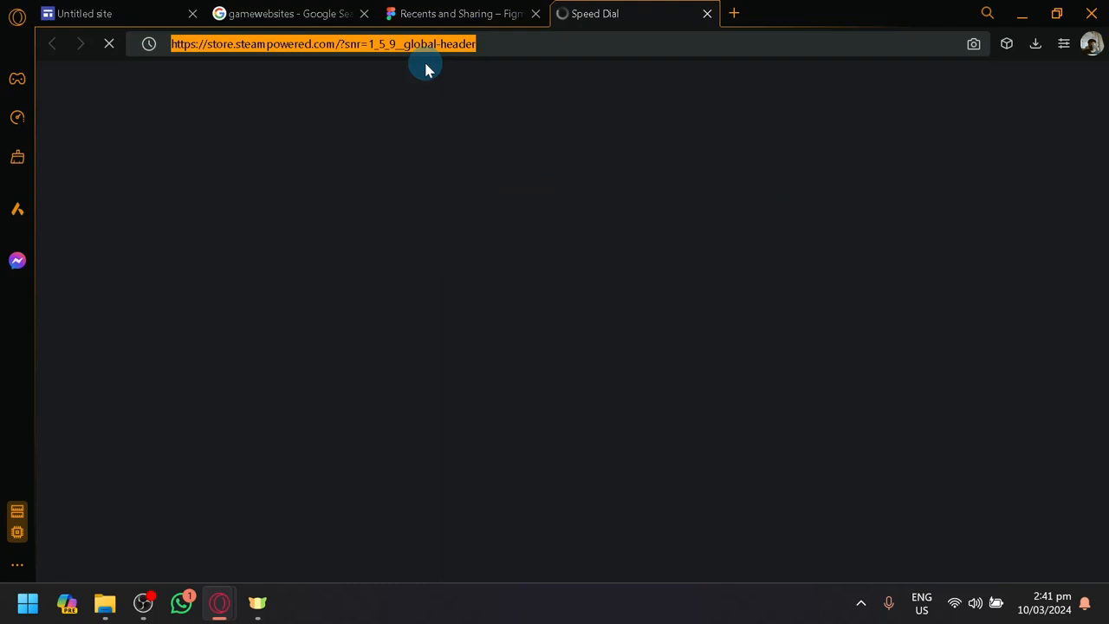
{"action": "left_click", "coordinate": [151, 11]}
{"action": "left_click", "coordinate": [498, 236]}
{"action": "double_click", "coordinate": [517, 237]}
{"action": "key", "text": "ctrl+v"}
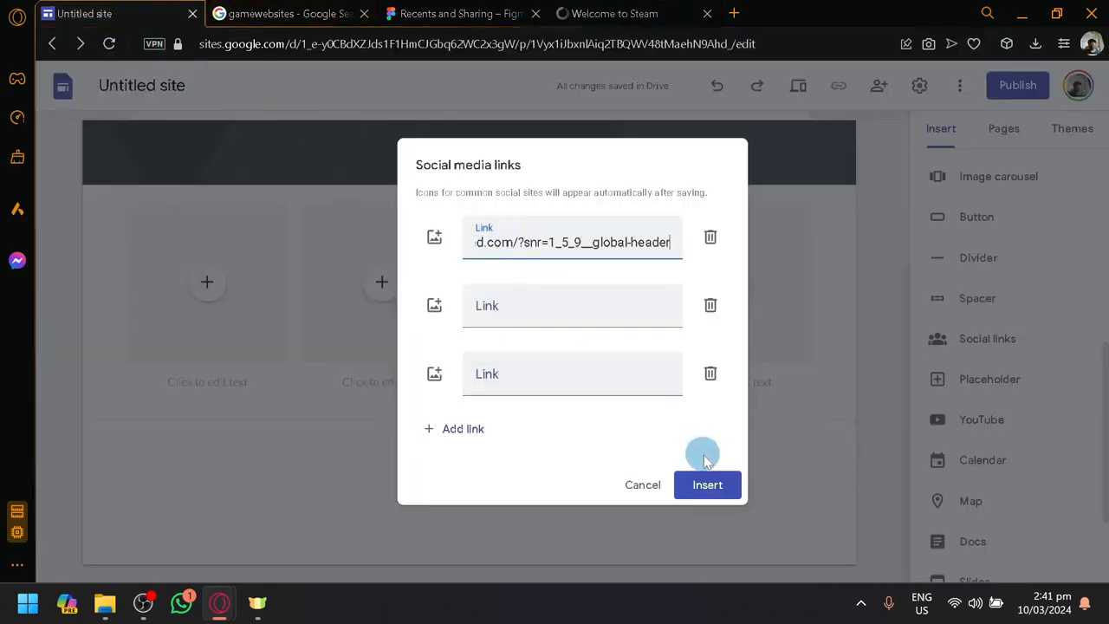
{"action": "left_click", "coordinate": [718, 485]}
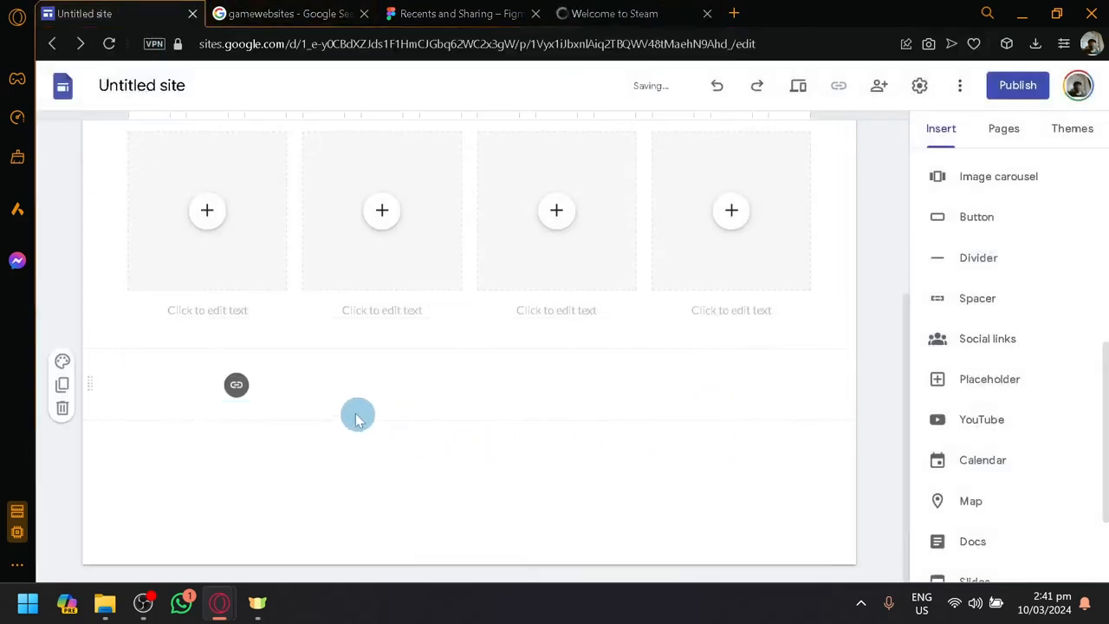
{"action": "left_click", "coordinate": [312, 375]}
{"action": "left_click_drag", "start_coordinate": [344, 384], "coordinate": [173, 418]}
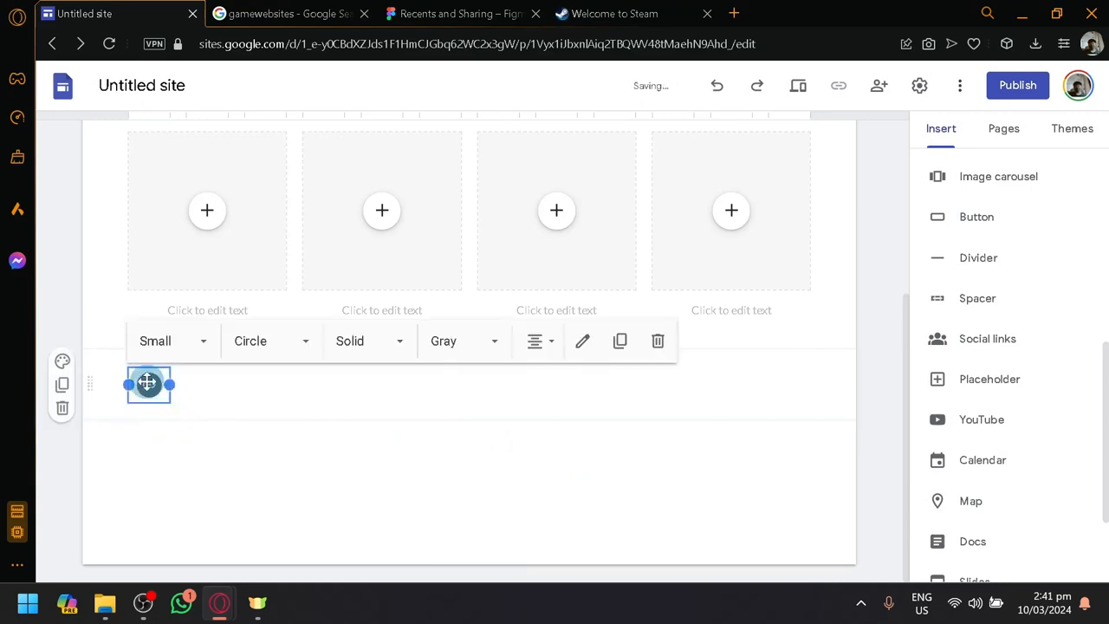
Review the Steam social link's settings and the Steam store page, leaving the link as it is
{"action": "double_click", "coordinate": [150, 388]}
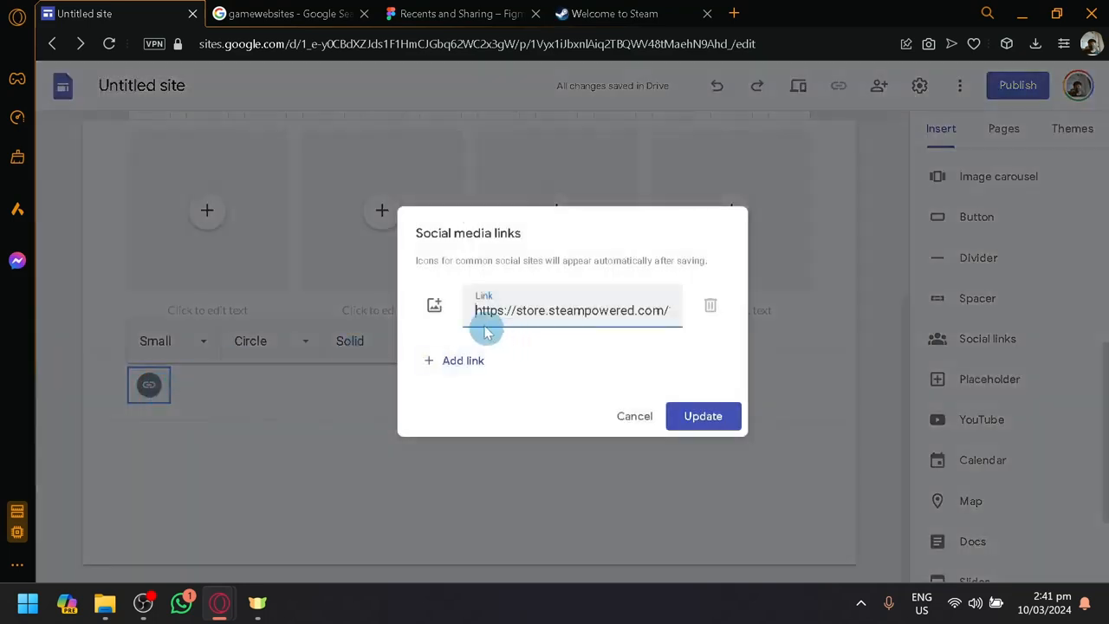
{"action": "left_click", "coordinate": [659, 11]}
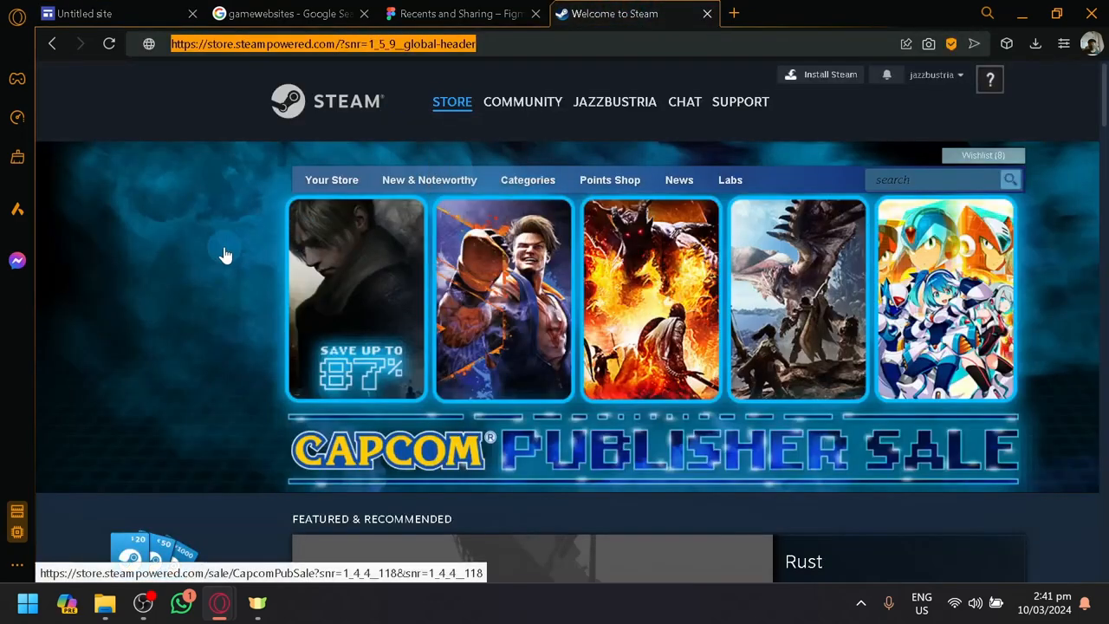
{"action": "scroll", "coordinate": [223, 255], "scroll_direction": "down", "scroll_amount": 4}
{"action": "left_click", "coordinate": [147, 11]}
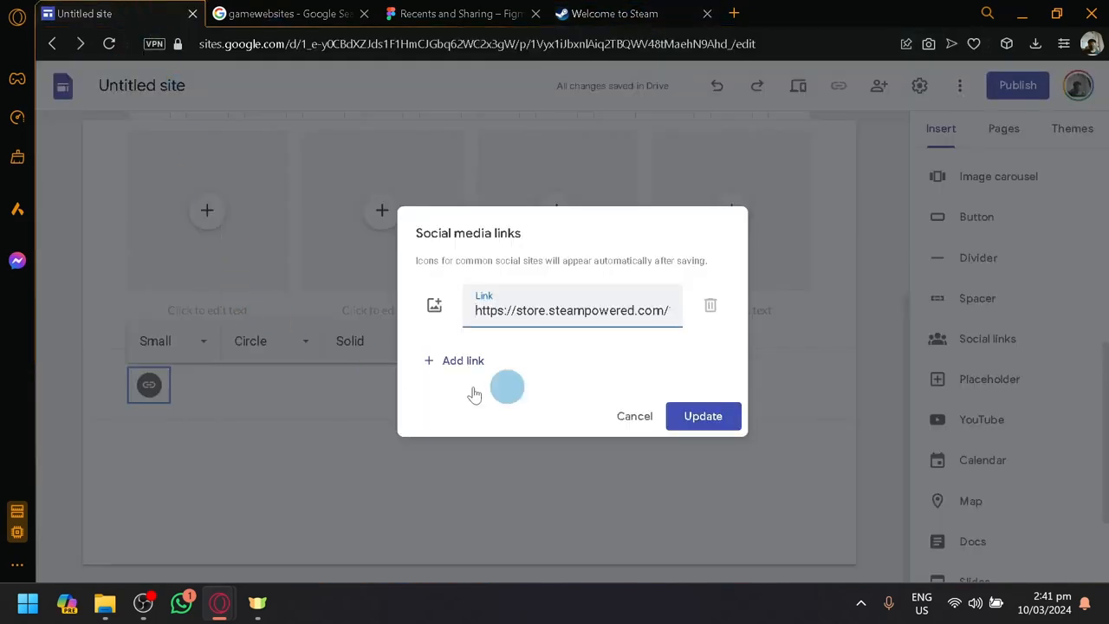
{"action": "left_click", "coordinate": [649, 418]}
{"action": "left_click", "coordinate": [480, 441]}
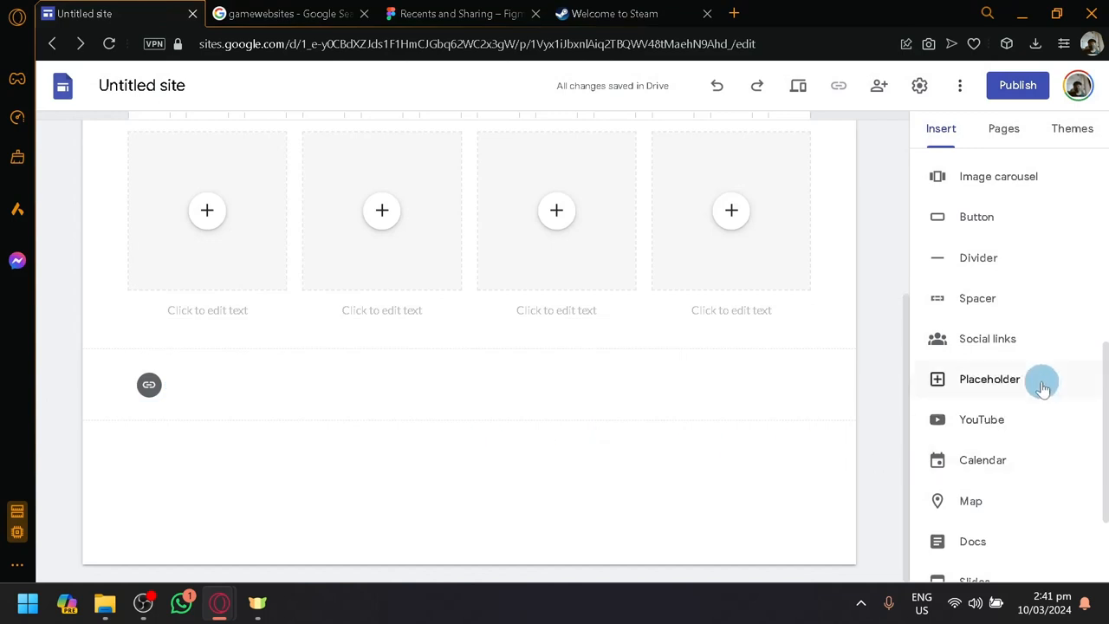
Examine the elements available for insertion and the page layout from the header down to the social link
{"action": "scroll", "coordinate": [1033, 370], "scroll_direction": "down", "scroll_amount": 2}
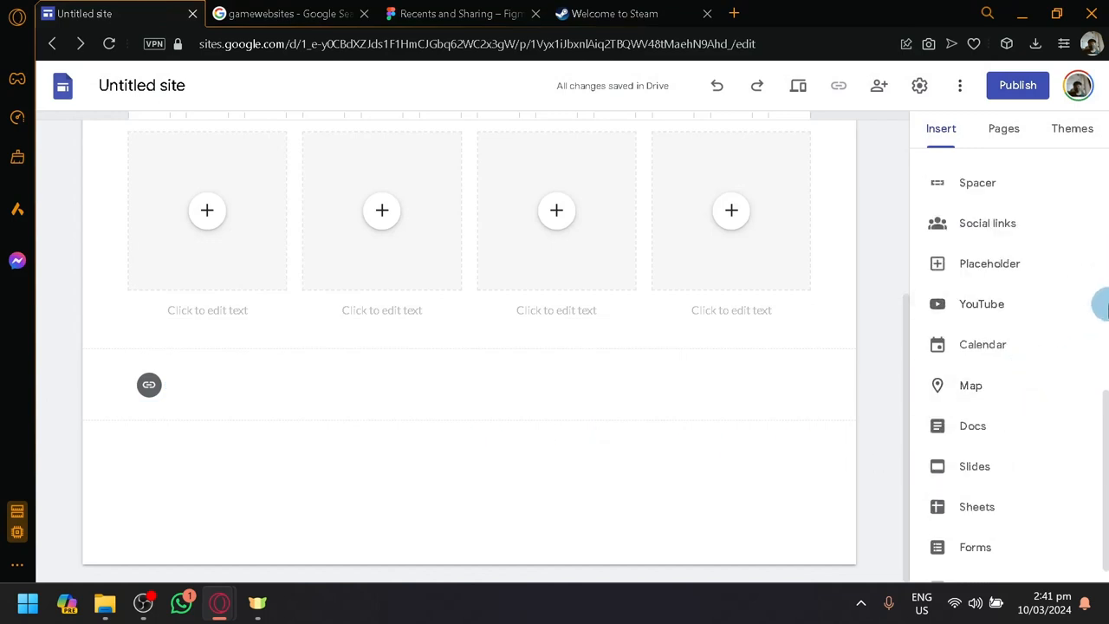
{"action": "scroll", "coordinate": [1033, 286], "scroll_direction": "up", "scroll_amount": 3}
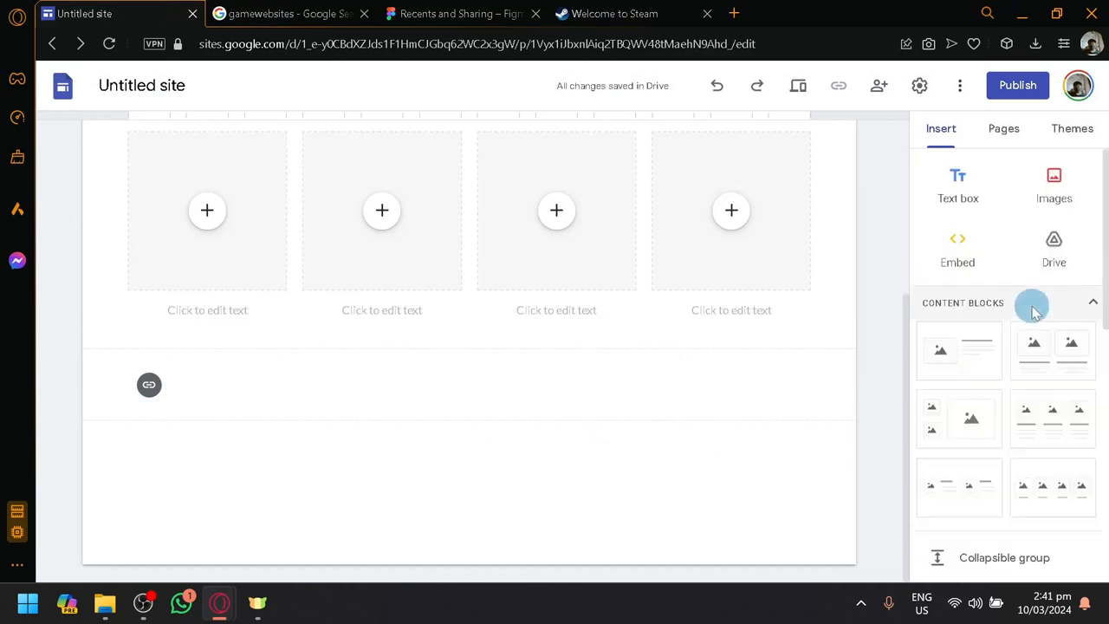
{"action": "scroll", "coordinate": [1075, 332], "scroll_direction": "down", "scroll_amount": 4}
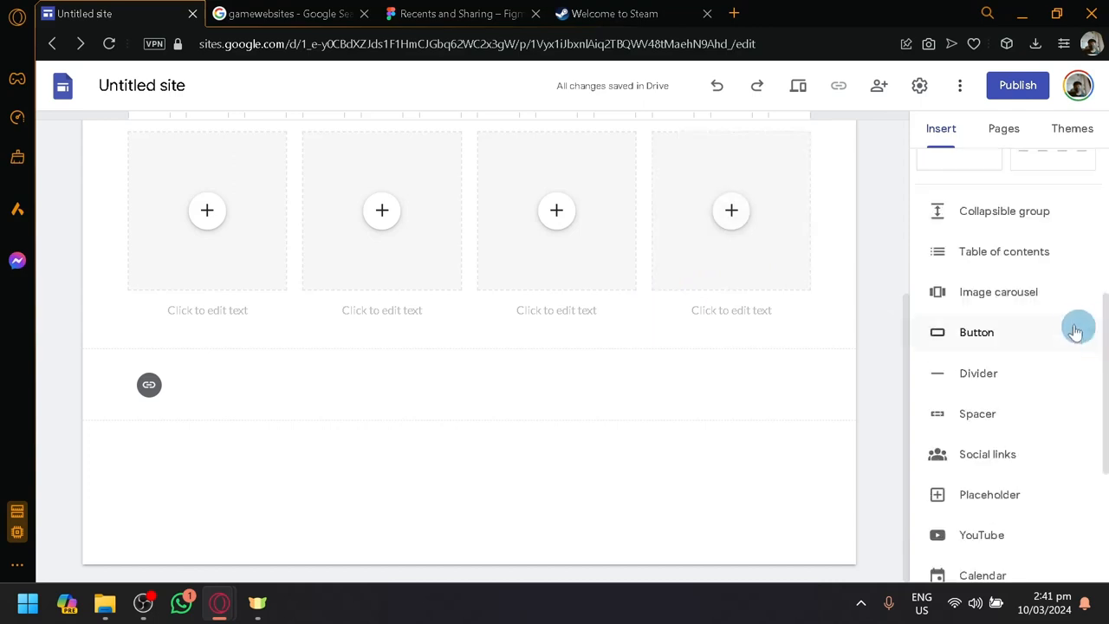
{"action": "scroll", "coordinate": [1070, 325], "scroll_direction": "down", "scroll_amount": 3}
{"action": "scroll", "coordinate": [537, 264], "scroll_direction": "up", "scroll_amount": 3}
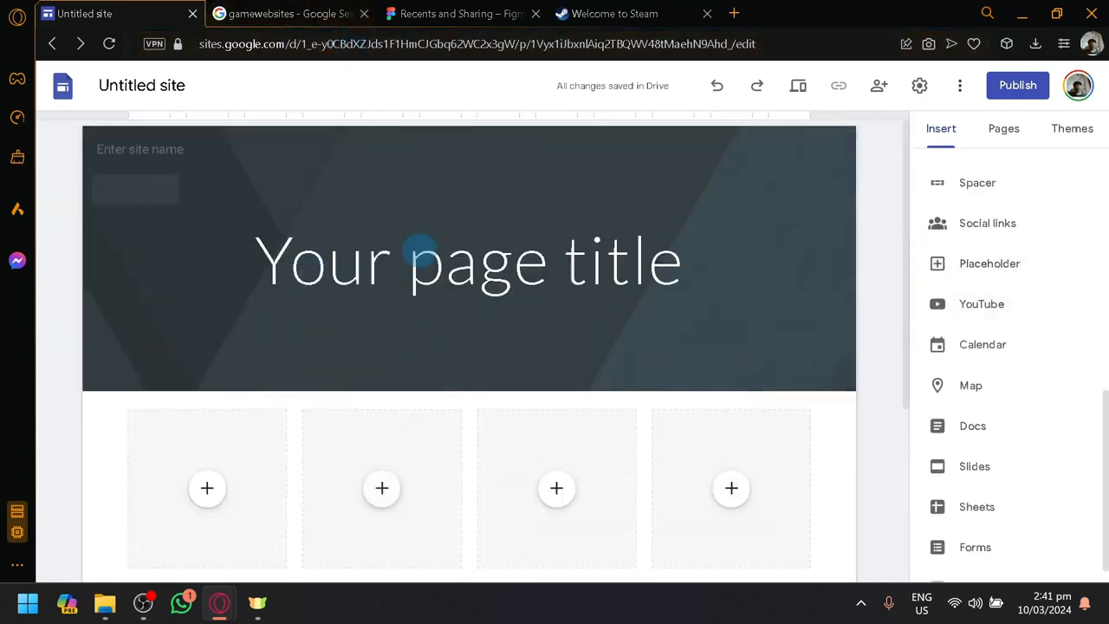
{"action": "scroll", "coordinate": [466, 298], "scroll_direction": "down", "scroll_amount": 3}
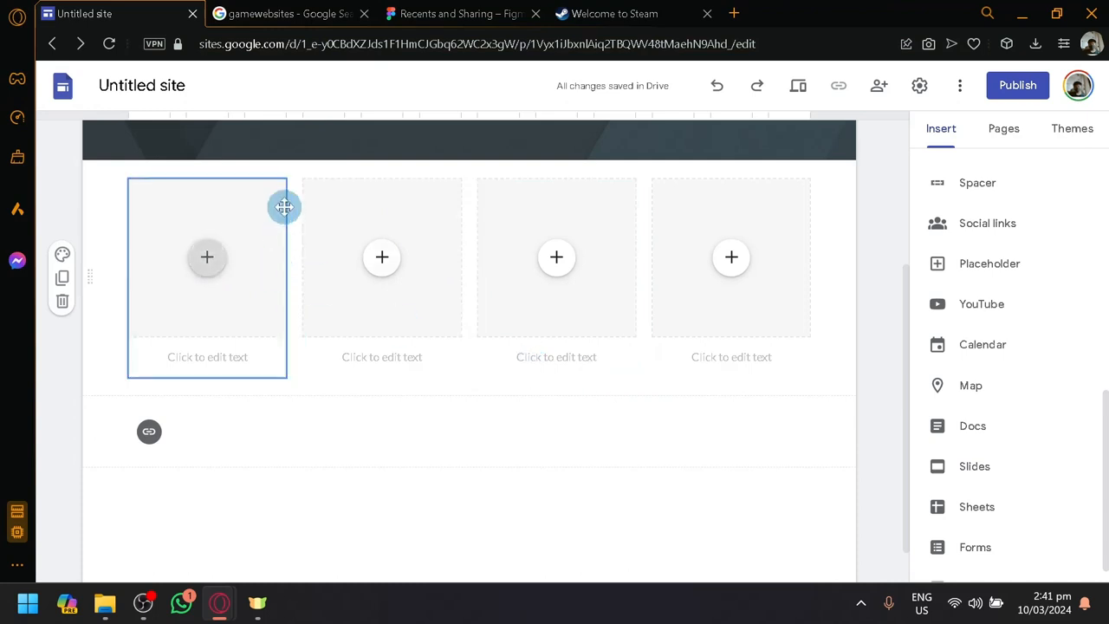
Browse the Google results for game websites, viewing CrazyGames and opening 505 Games as design references
{"action": "left_click", "coordinate": [274, 11]}
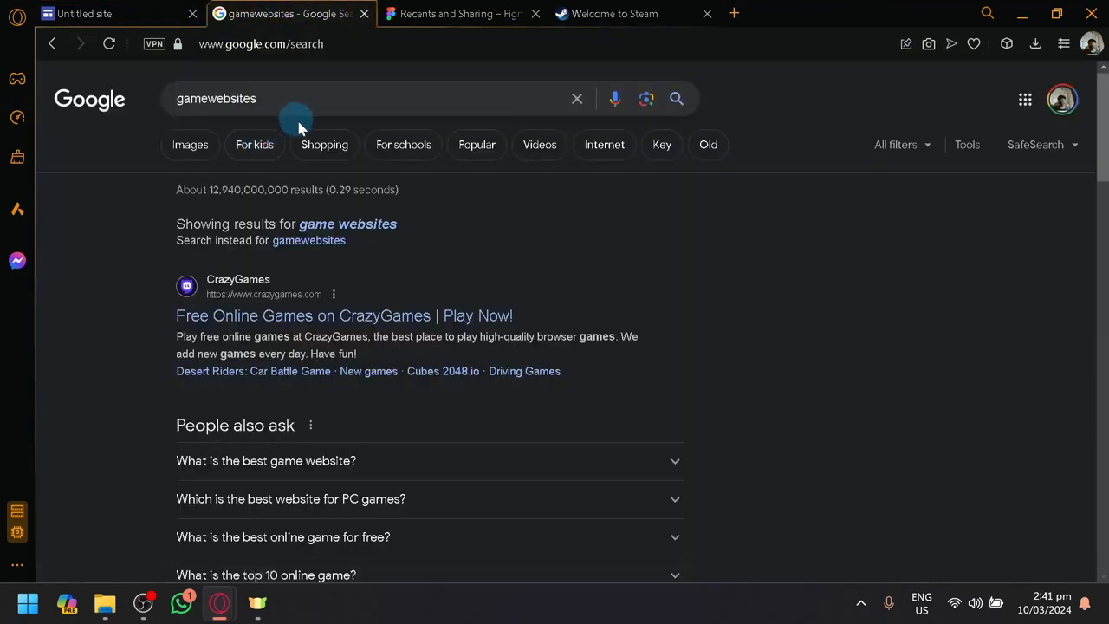
{"action": "left_click", "coordinate": [280, 318]}
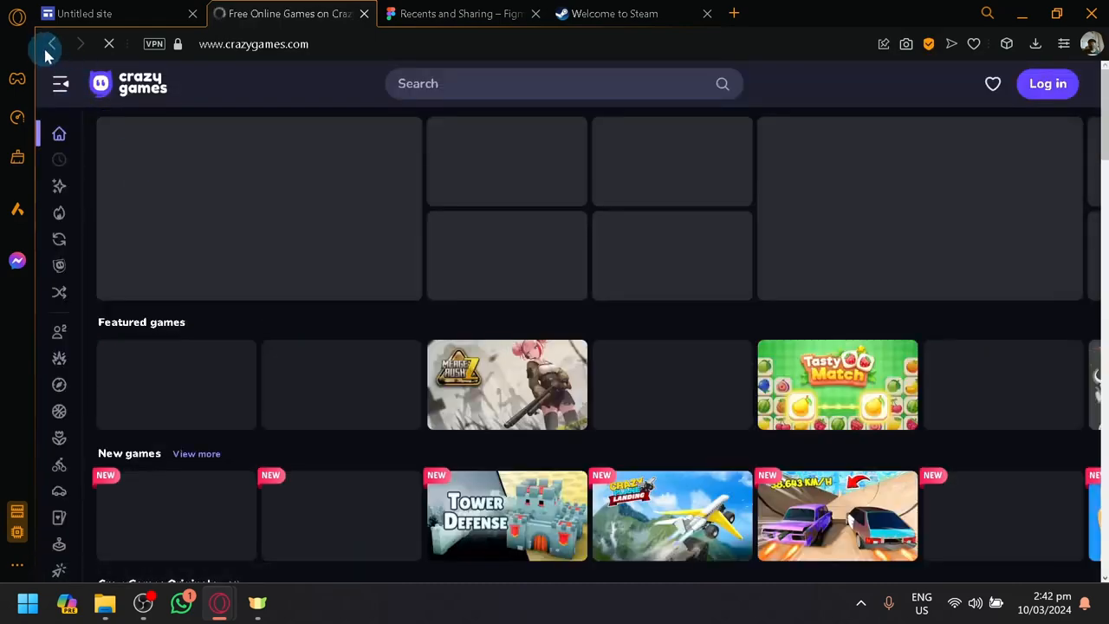
{"action": "left_click", "coordinate": [50, 43]}
{"action": "scroll", "coordinate": [255, 285], "scroll_direction": "down", "scroll_amount": 4}
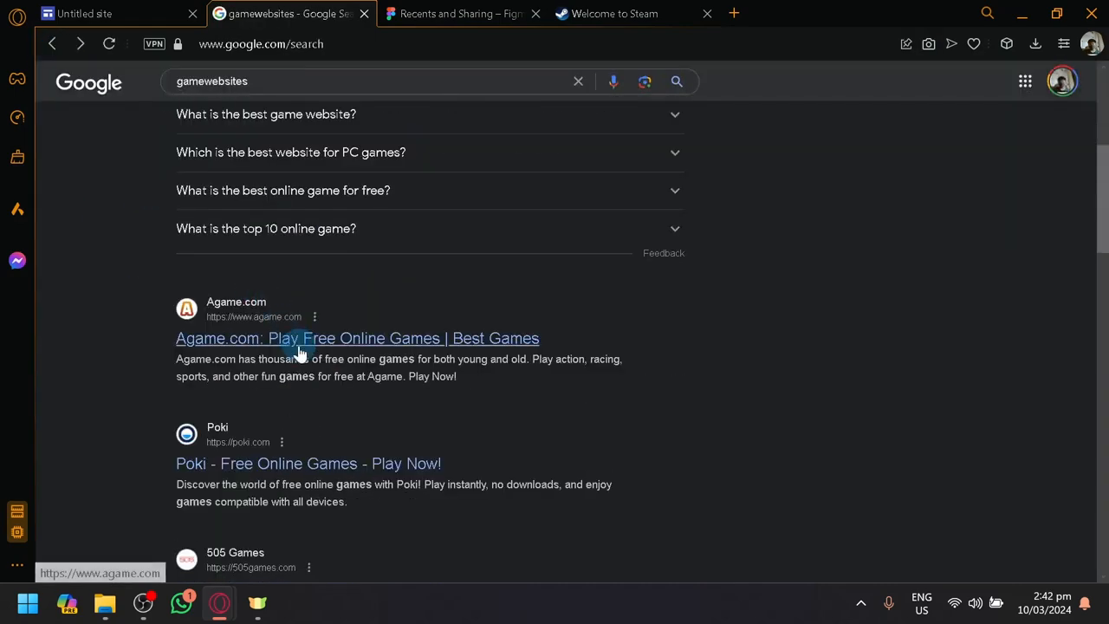
{"action": "scroll", "coordinate": [292, 359], "scroll_direction": "down", "scroll_amount": 1}
{"action": "scroll", "coordinate": [304, 370], "scroll_direction": "down", "scroll_amount": 1}
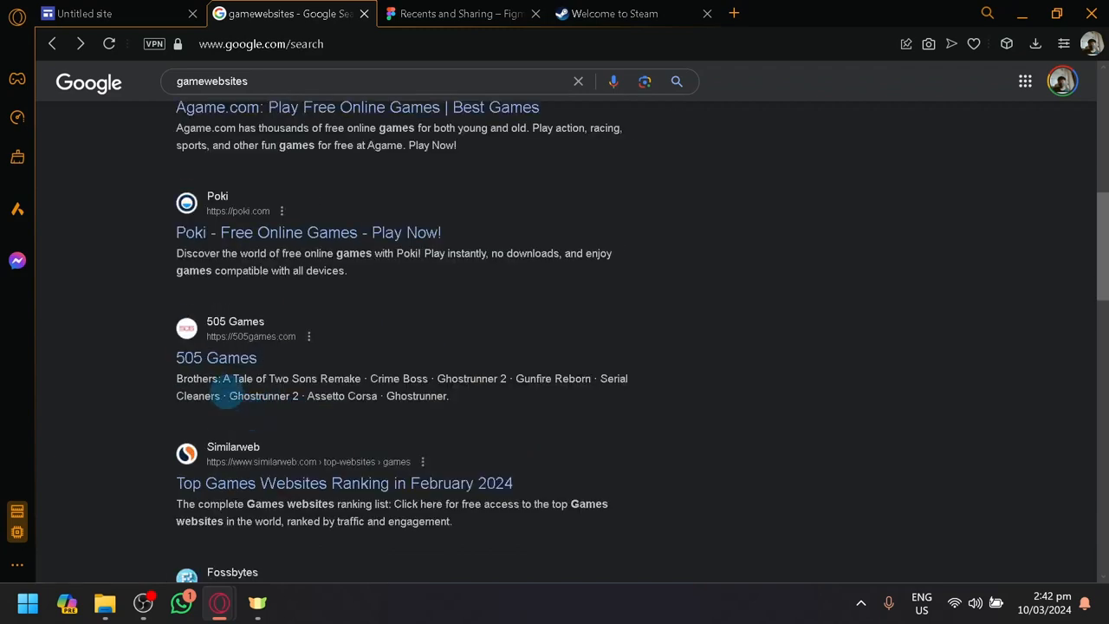
{"action": "left_click", "coordinate": [227, 362]}
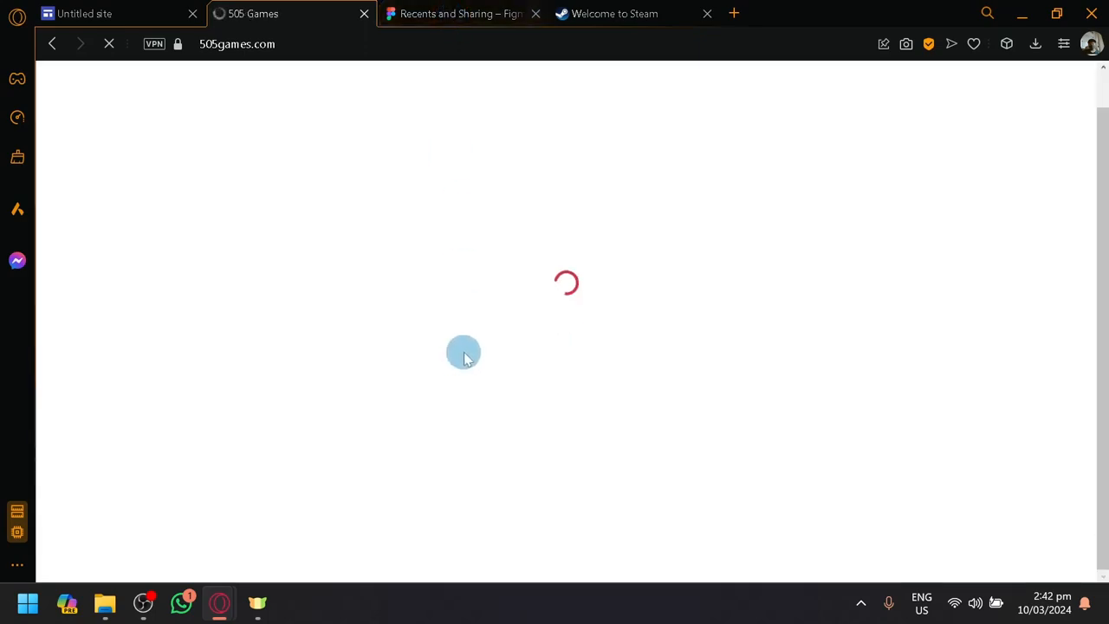
Switch to Figma and create a new design file in the drafts
{"action": "left_click", "coordinate": [444, 7]}
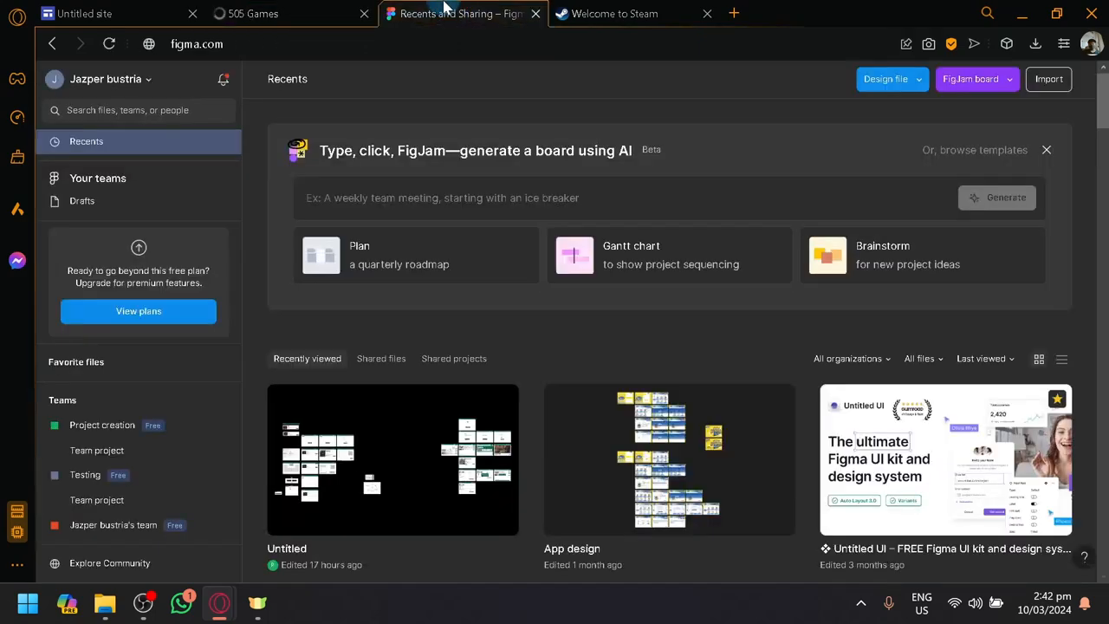
{"action": "scroll", "coordinate": [554, 355], "scroll_direction": "down", "scroll_amount": 2}
{"action": "scroll", "coordinate": [364, 314], "scroll_direction": "up", "scroll_amount": 2}
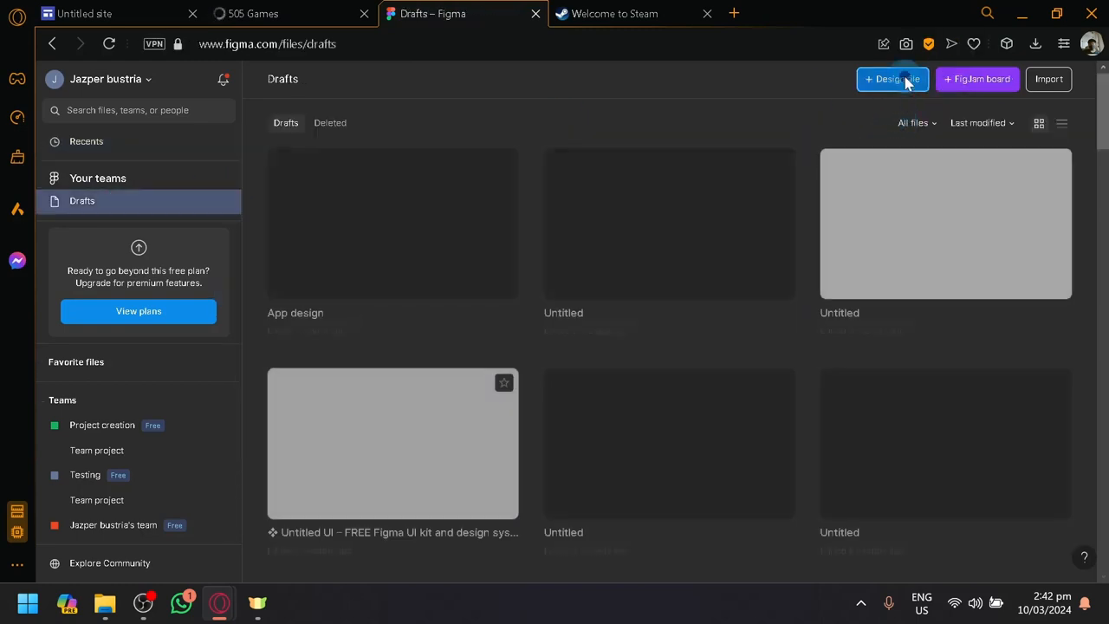
{"action": "left_click", "coordinate": [906, 79]}
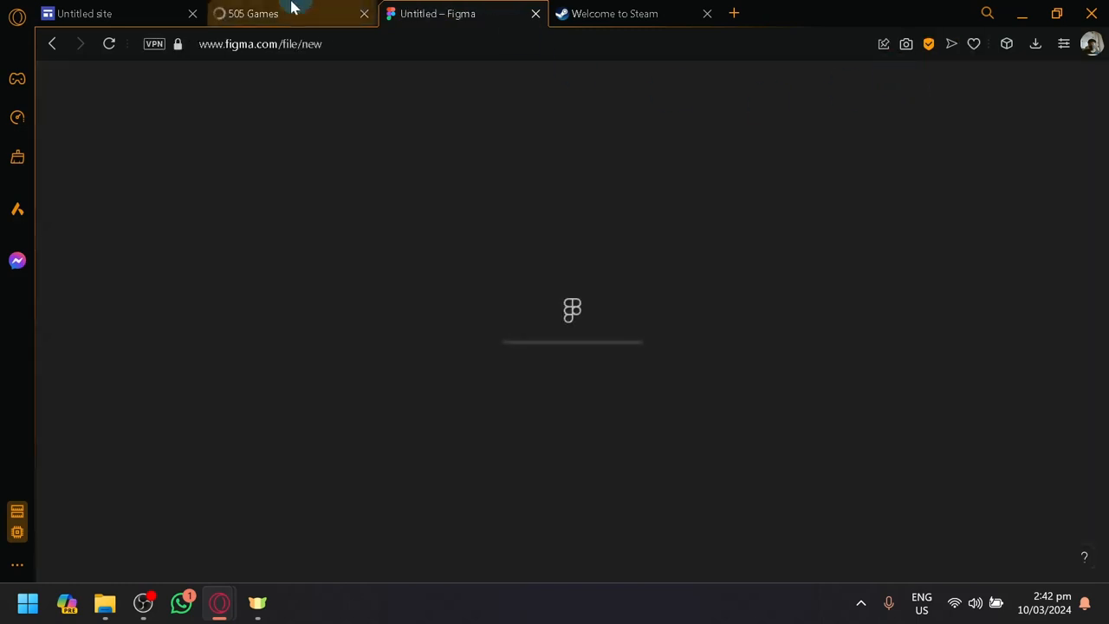
Return from the 505 Games site to the game website search results and look for another reference site
{"action": "left_click", "coordinate": [289, 10]}
{"action": "left_click", "coordinate": [122, 7]}
{"action": "left_click", "coordinate": [294, 12]}
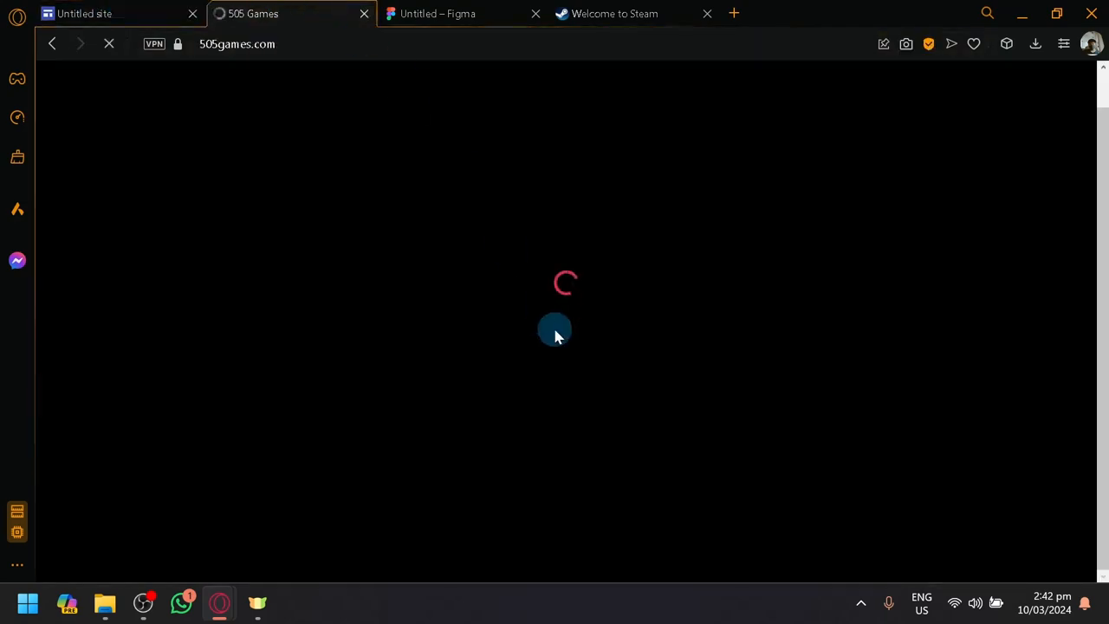
{"action": "left_click", "coordinate": [54, 43]}
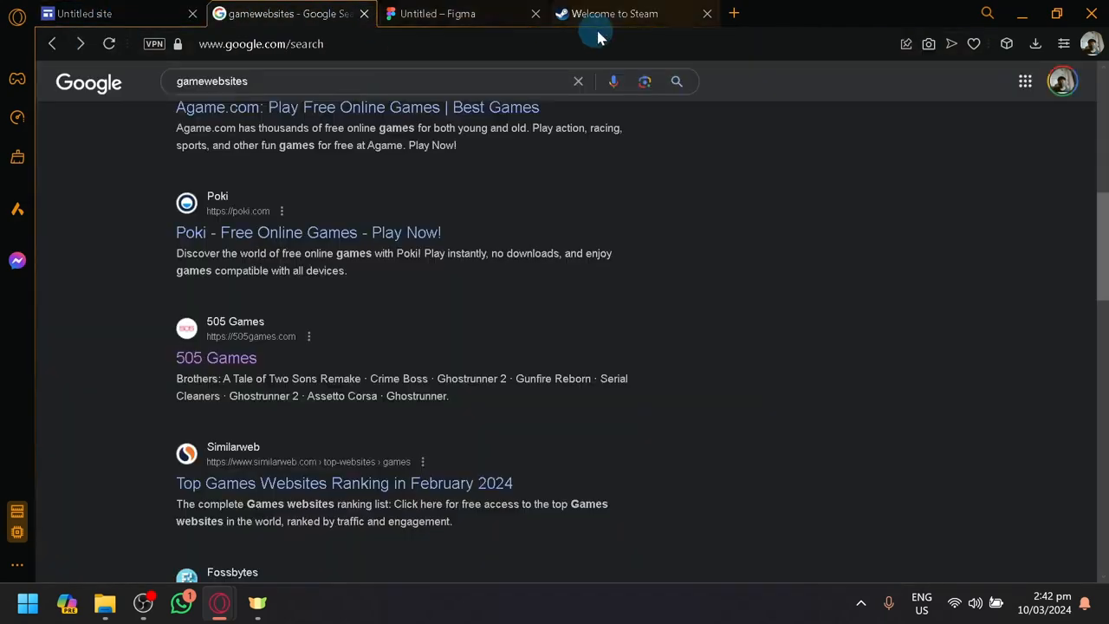
{"action": "scroll", "coordinate": [485, 366], "scroll_direction": "down", "scroll_amount": 5}
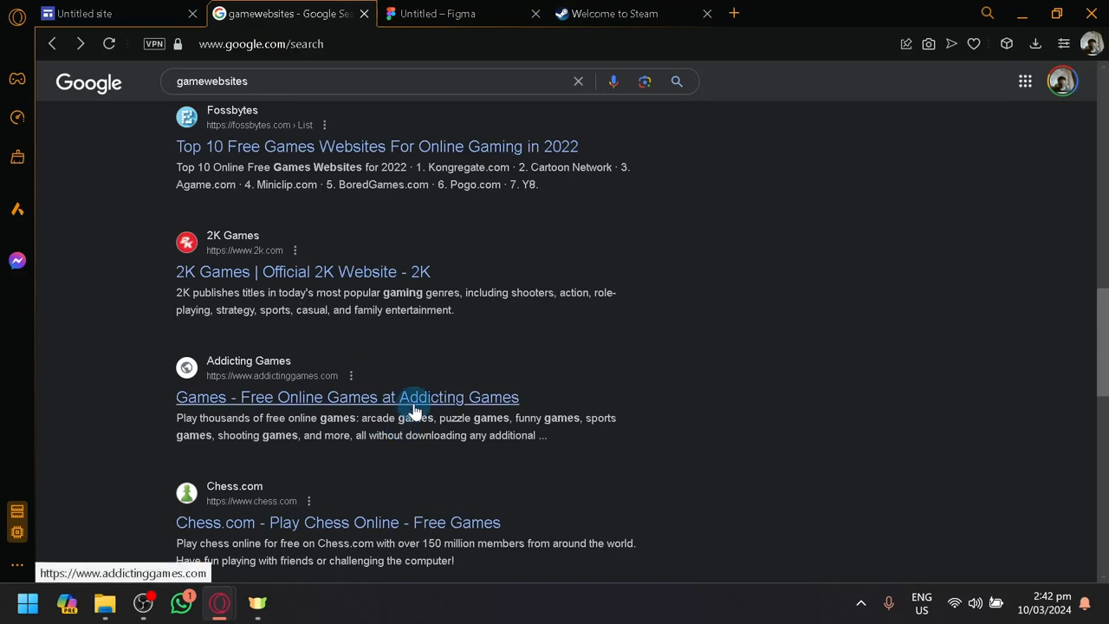
{"action": "scroll", "coordinate": [535, 342], "scroll_direction": "up", "scroll_amount": 1}
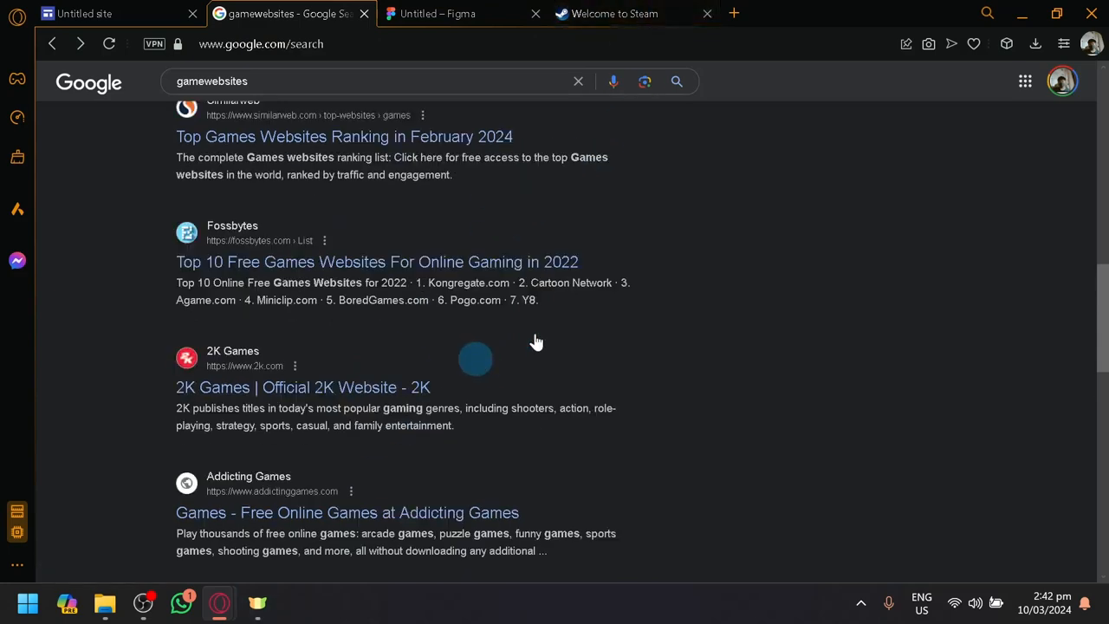
Place the Steam tab beside the site editor's tab, browse the store and open the Mad World - Age of Darkness page
{"action": "left_click", "coordinate": [664, 10]}
{"action": "left_click_drag", "start_coordinate": [589, 11], "coordinate": [286, 13]}
{"action": "scroll", "coordinate": [549, 252], "scroll_direction": "down", "scroll_amount": 4}
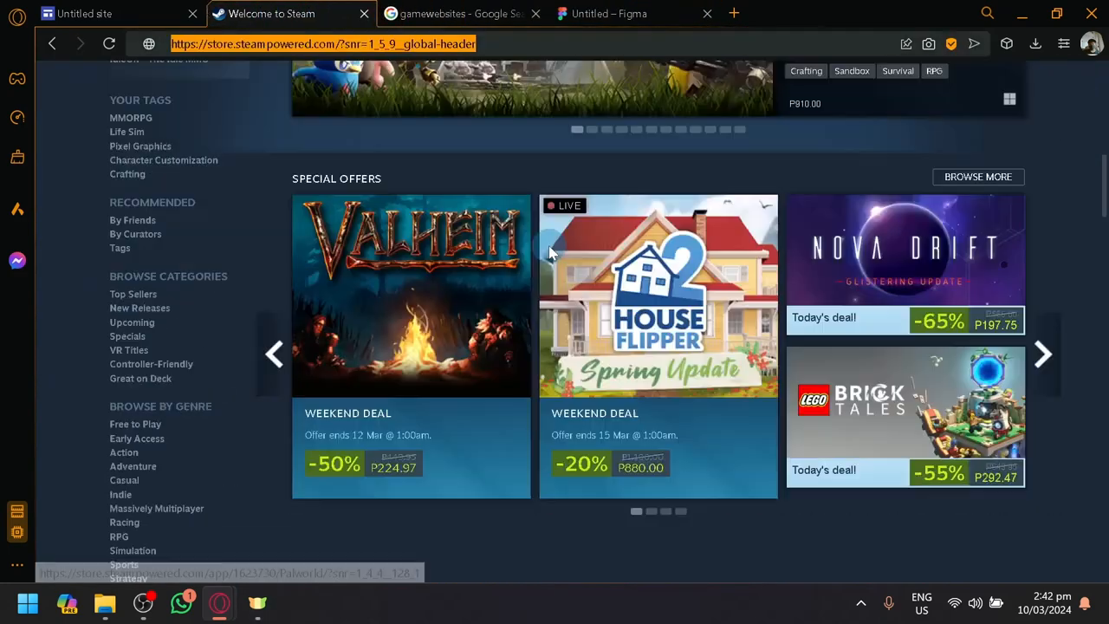
{"action": "scroll", "coordinate": [550, 252], "scroll_direction": "down", "scroll_amount": 8}
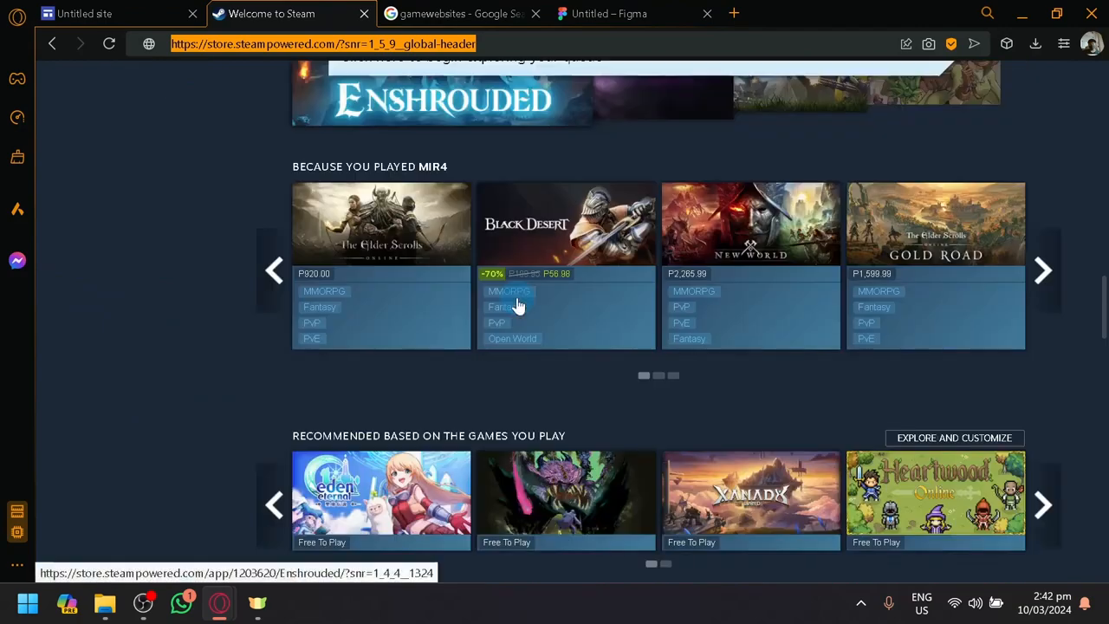
{"action": "scroll", "coordinate": [518, 305], "scroll_direction": "down", "scroll_amount": 2}
{"action": "left_click", "coordinate": [551, 271]}
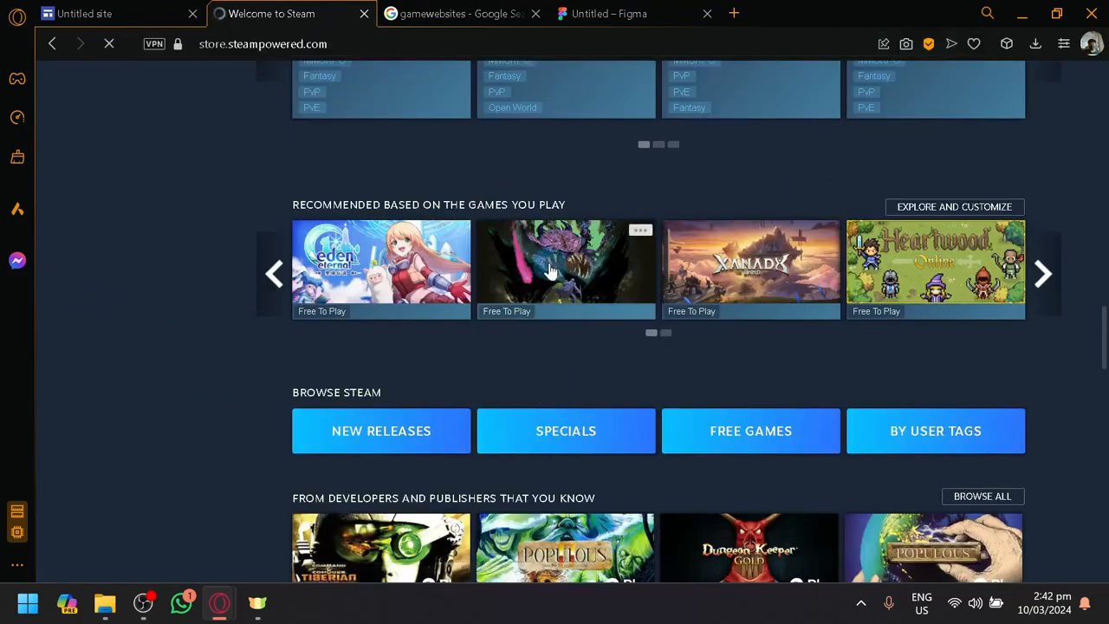
{"action": "mouse_move", "coordinate": [551, 271]}
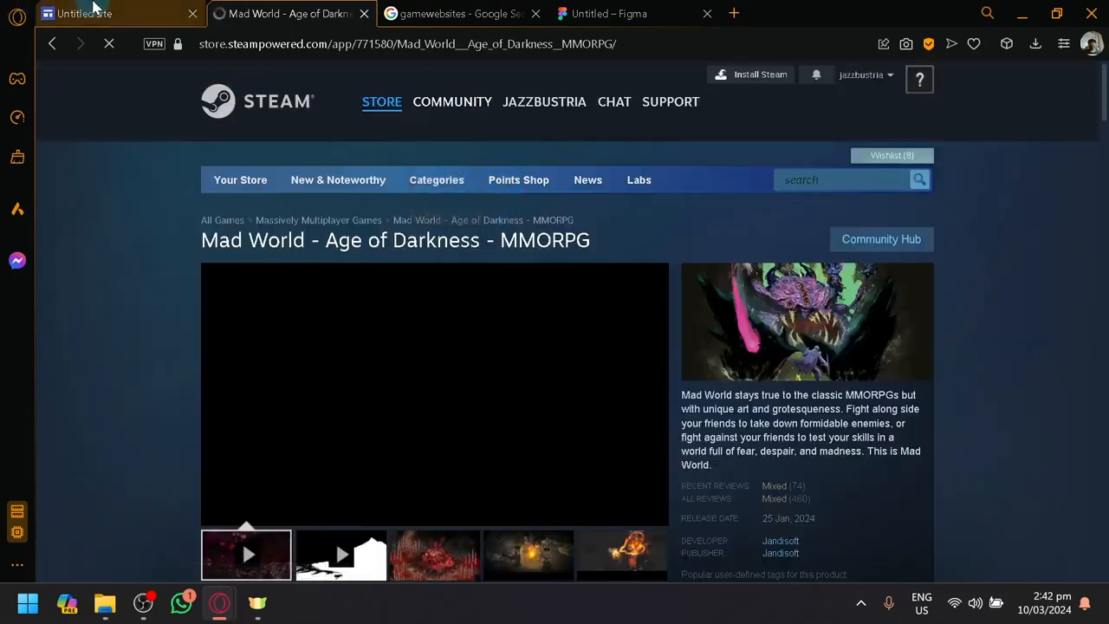
Compare the site's page header and image placeholders with the layout of the Mad World game page on Steam
{"action": "left_click", "coordinate": [95, 9]}
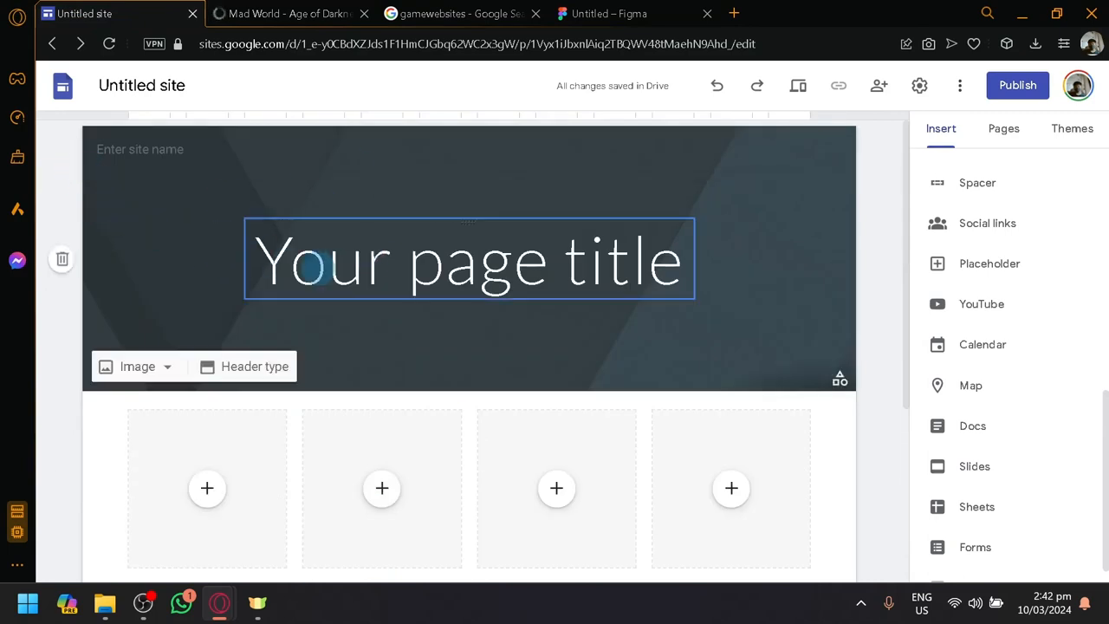
{"action": "left_click", "coordinate": [273, 11]}
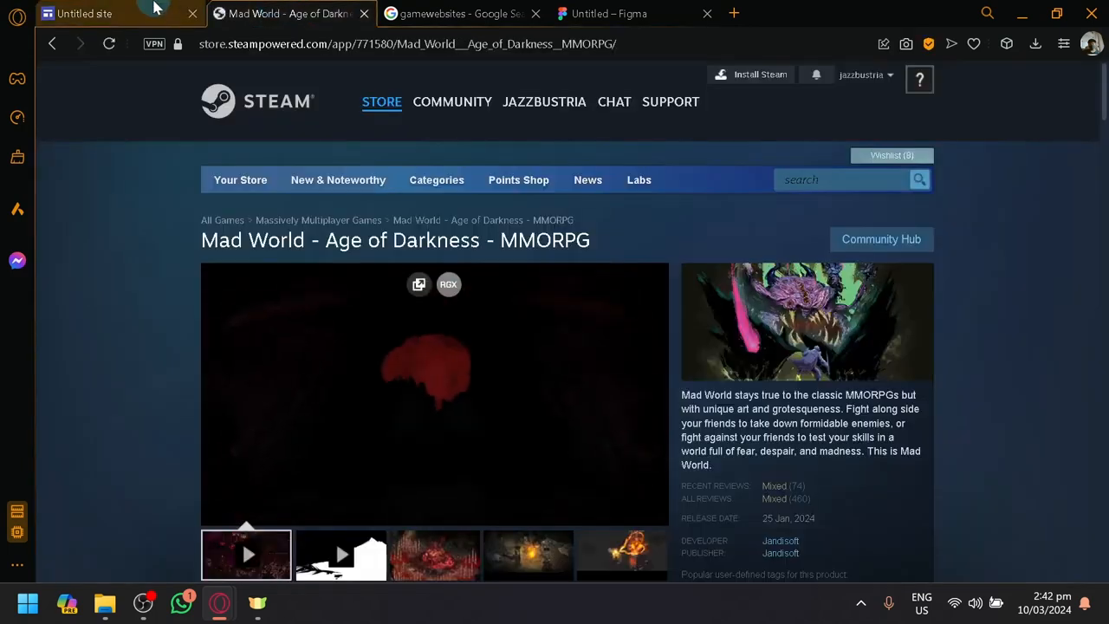
{"action": "scroll", "coordinate": [470, 457], "scroll_direction": "down", "scroll_amount": 1}
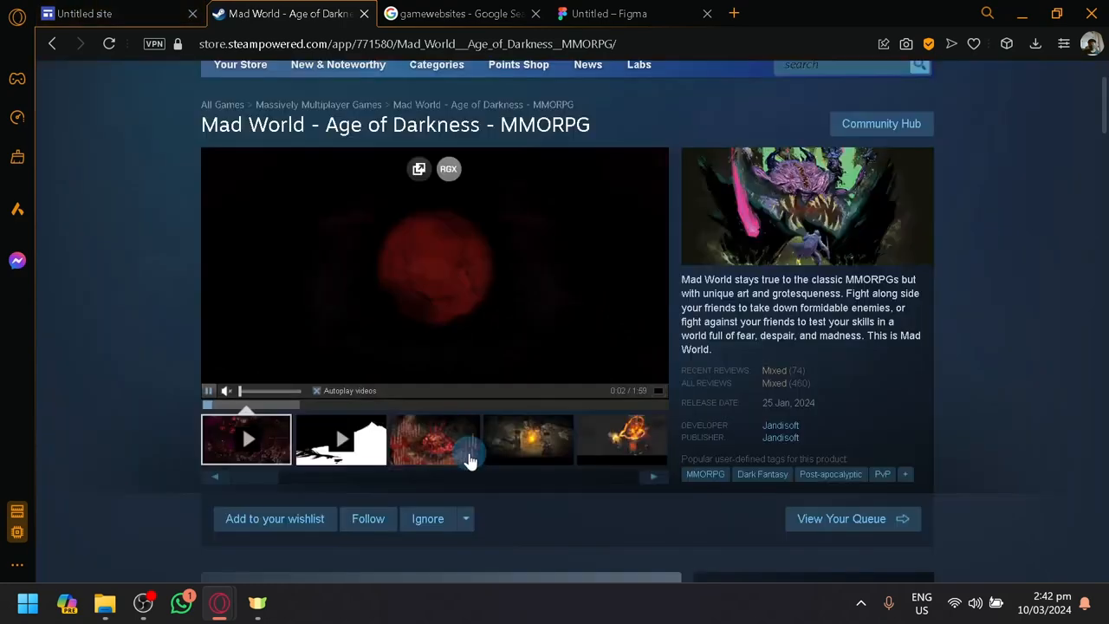
{"action": "scroll", "coordinate": [411, 447], "scroll_direction": "up", "scroll_amount": 1}
{"action": "left_click", "coordinate": [87, 13]}
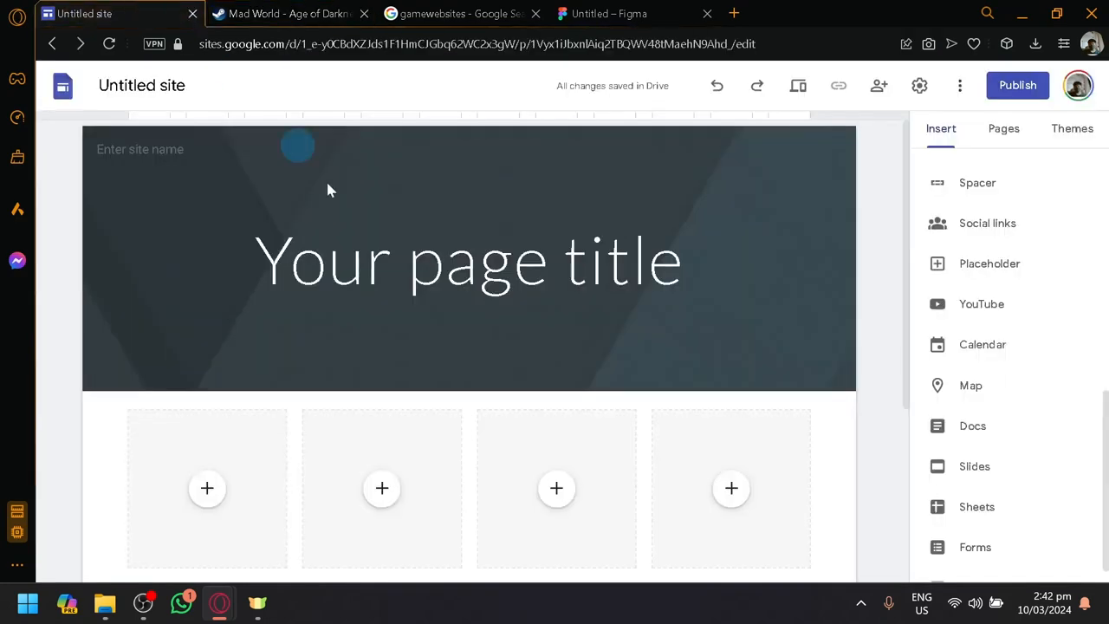
Try the Cover and Title only types for the page header and return it to Cover
{"action": "left_click", "coordinate": [373, 252]}
{"action": "left_click", "coordinate": [140, 338]}
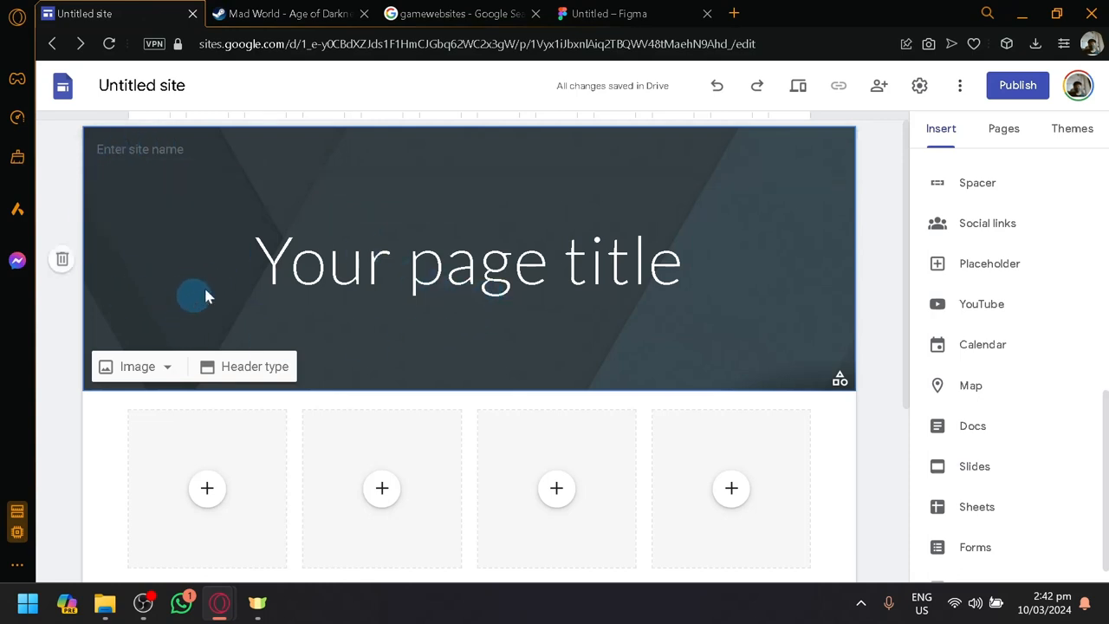
{"action": "left_click", "coordinate": [243, 379]}
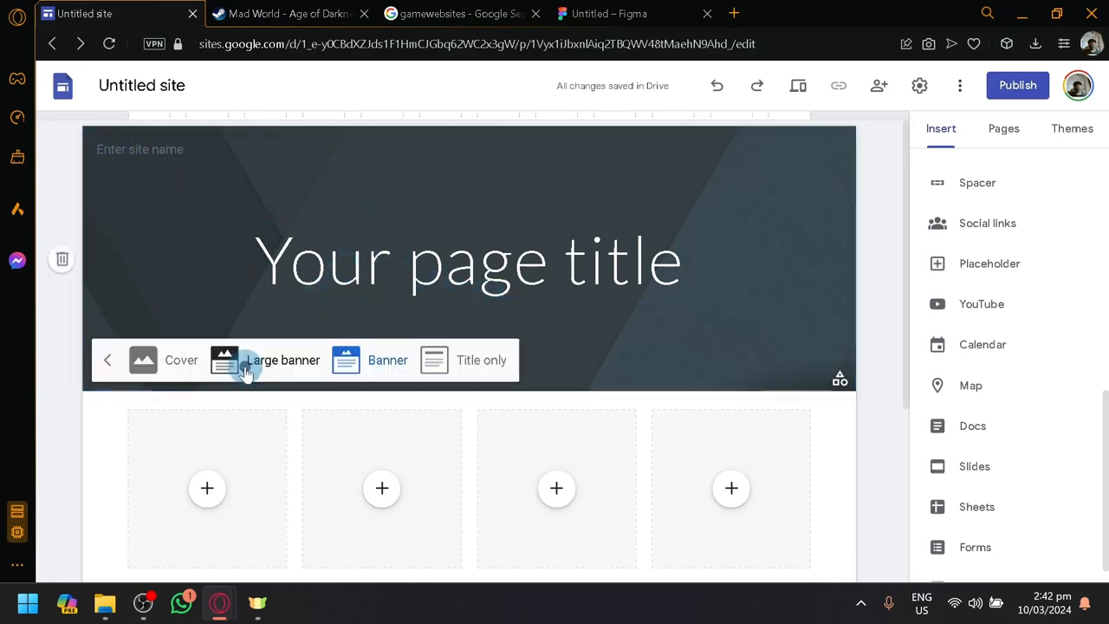
{"action": "left_click", "coordinate": [176, 367]}
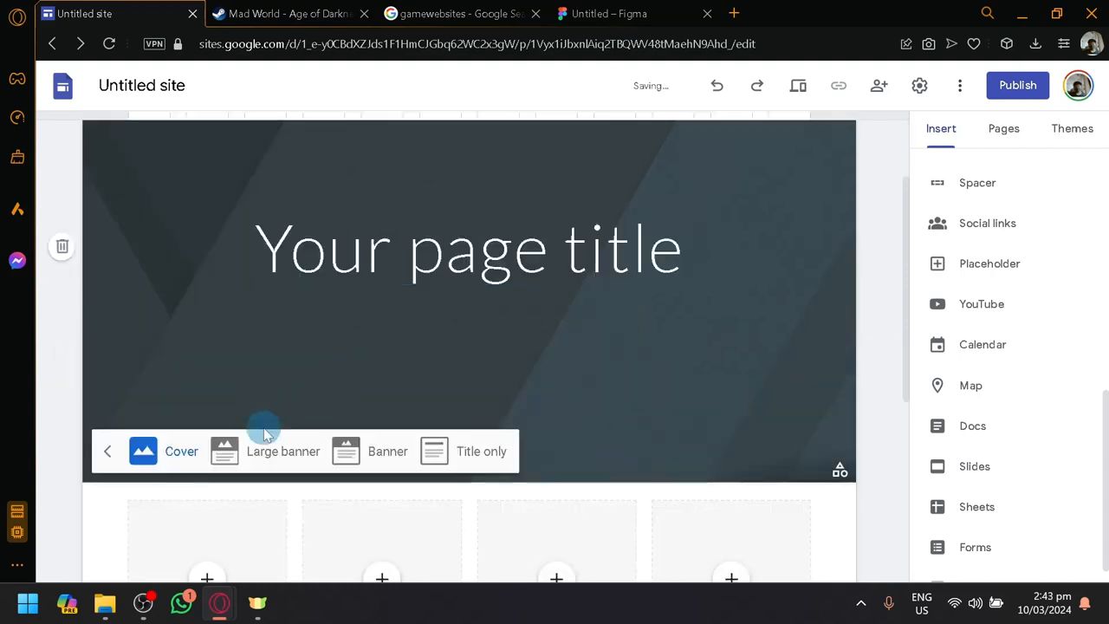
{"action": "left_click", "coordinate": [455, 462]}
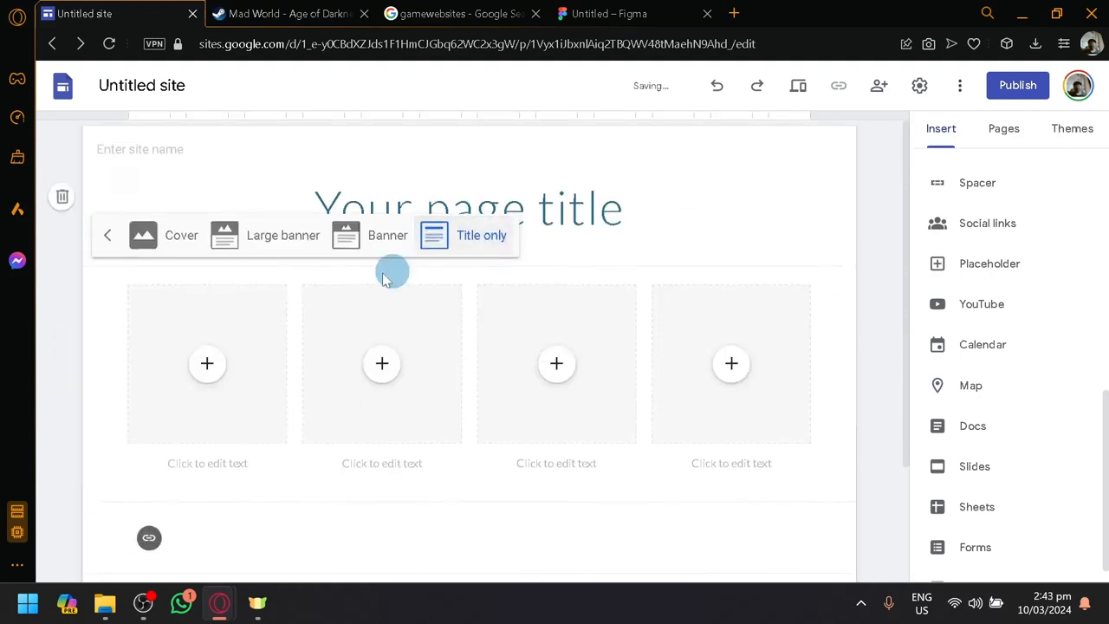
{"action": "left_click", "coordinate": [182, 238]}
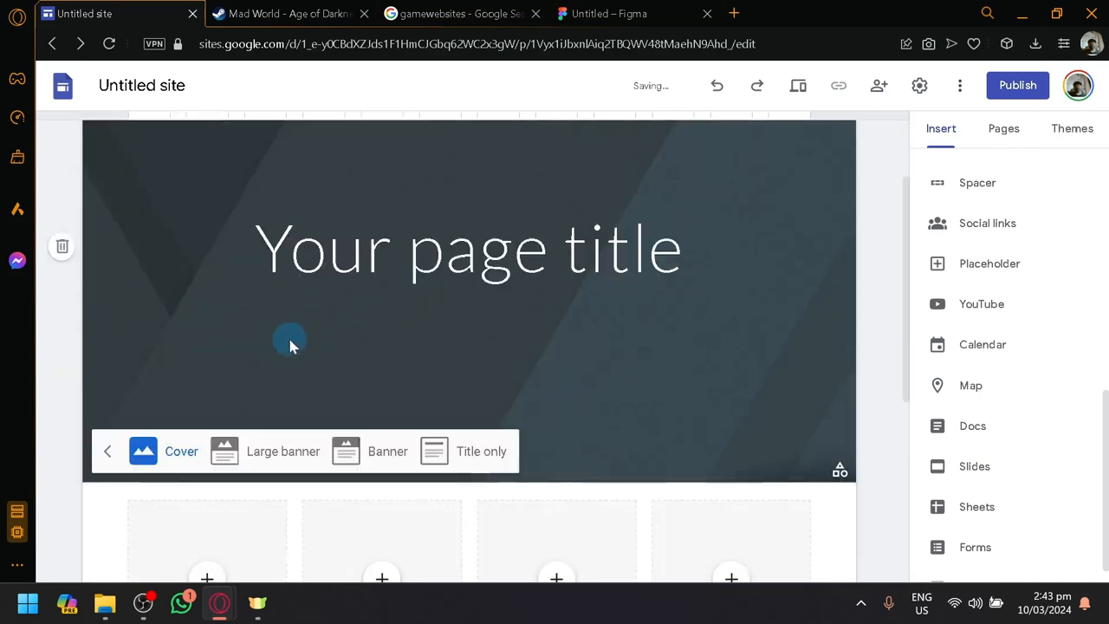
Look over the Cover header and change the page header type to Large banner
{"action": "scroll", "coordinate": [291, 345], "scroll_direction": "up", "scroll_amount": 1}
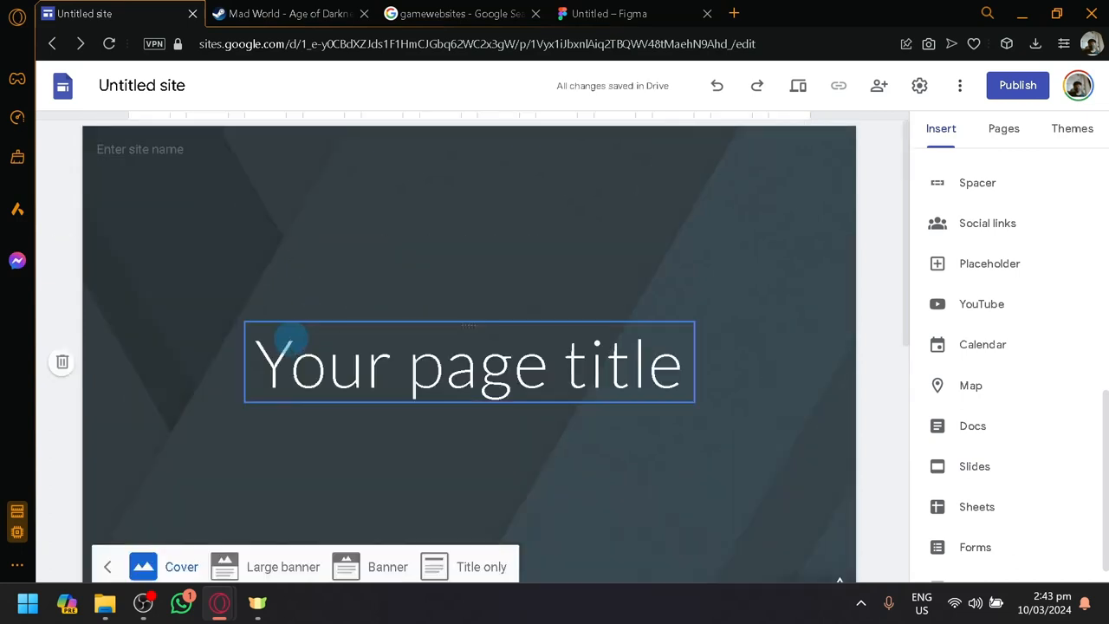
{"action": "scroll", "coordinate": [290, 345], "scroll_direction": "down", "scroll_amount": 1}
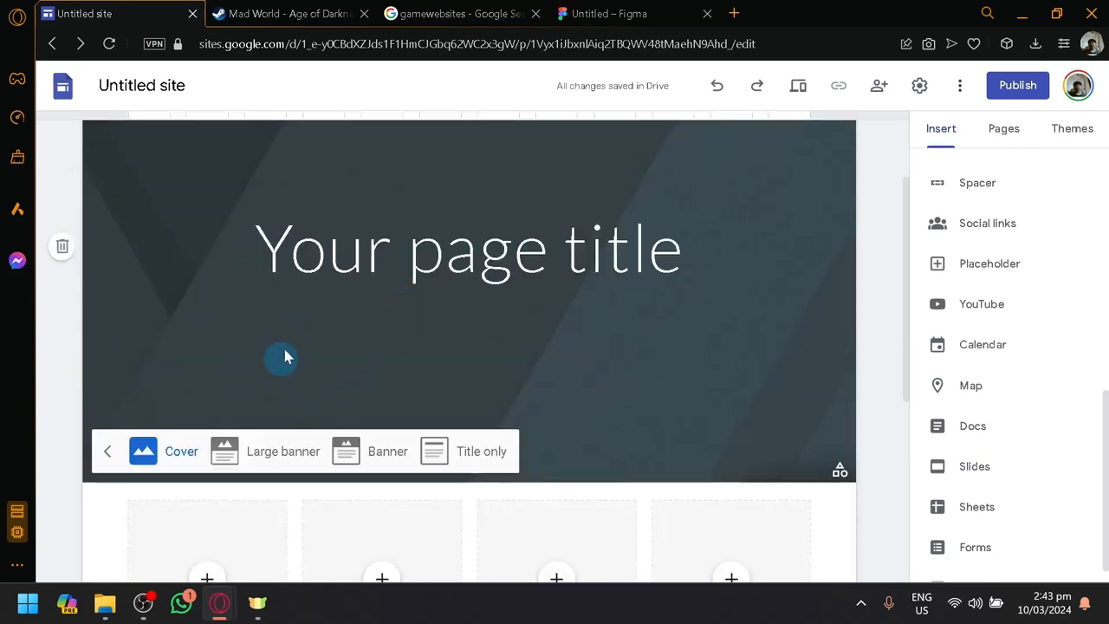
{"action": "scroll", "coordinate": [491, 263], "scroll_direction": "up", "scroll_amount": 1}
{"action": "scroll", "coordinate": [235, 341], "scroll_direction": "down", "scroll_amount": 1}
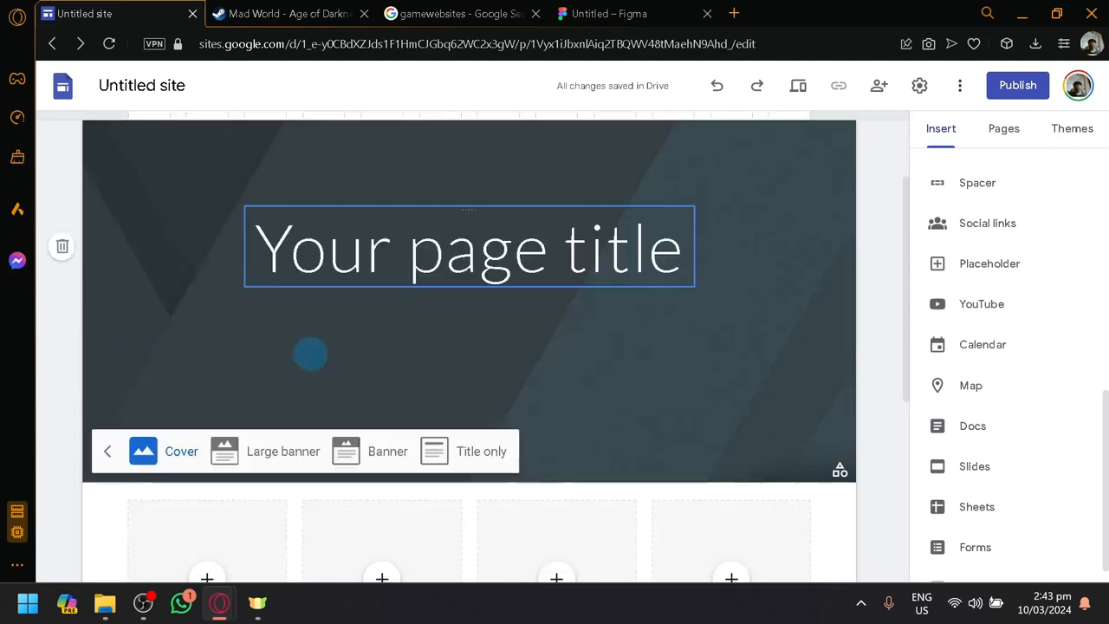
{"action": "left_click", "coordinate": [277, 443]}
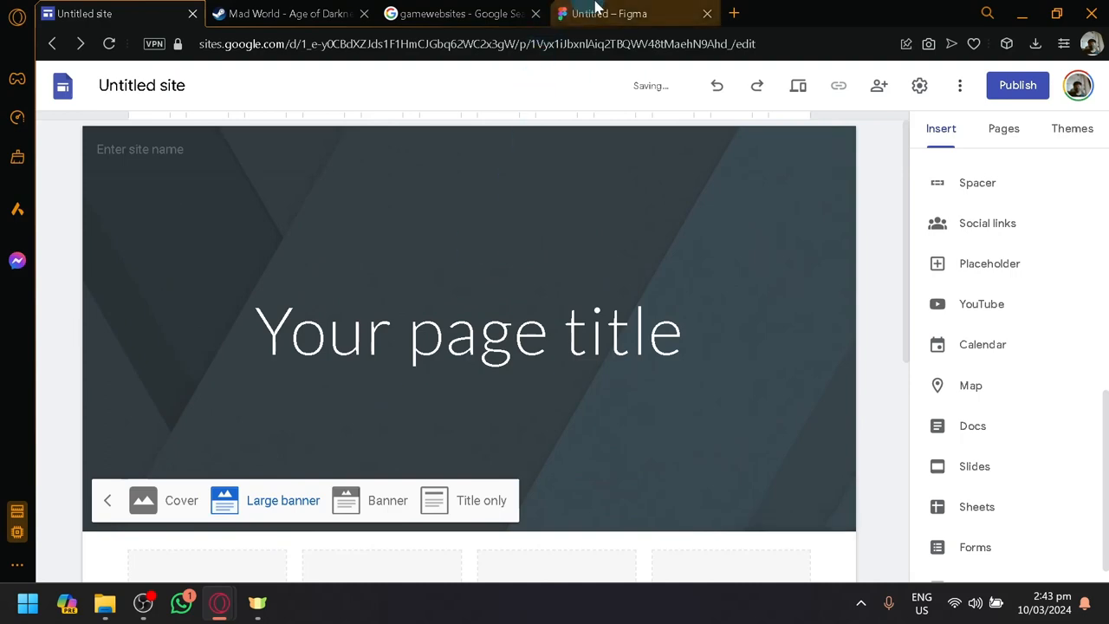
{"action": "left_click", "coordinate": [693, 10]}
{"action": "left_click", "coordinate": [630, 316]}
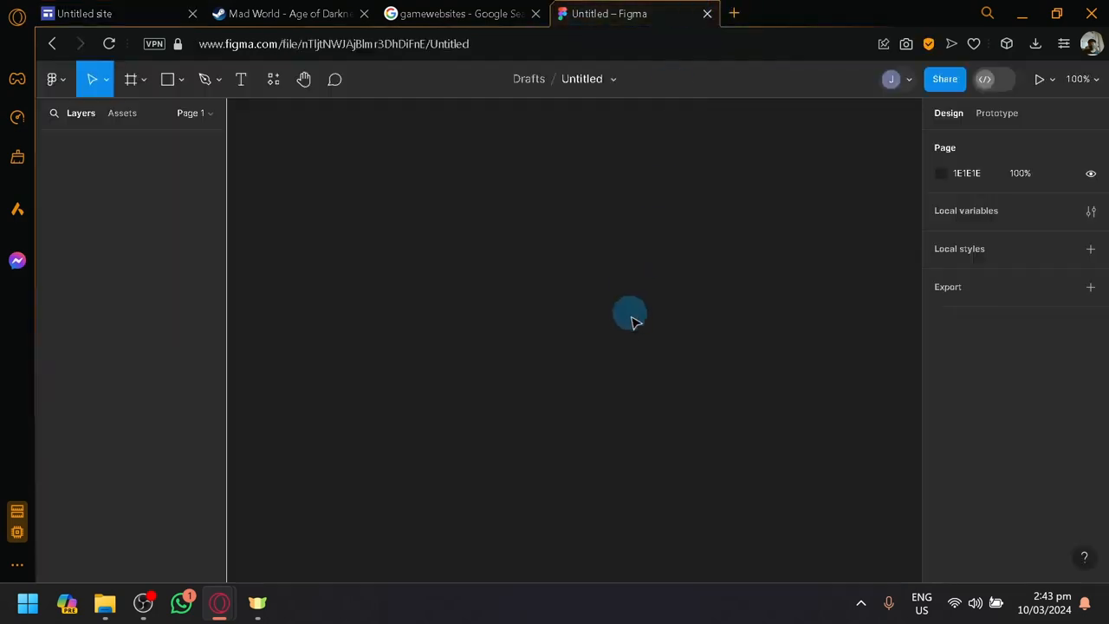
{"action": "left_click", "coordinate": [680, 45]}
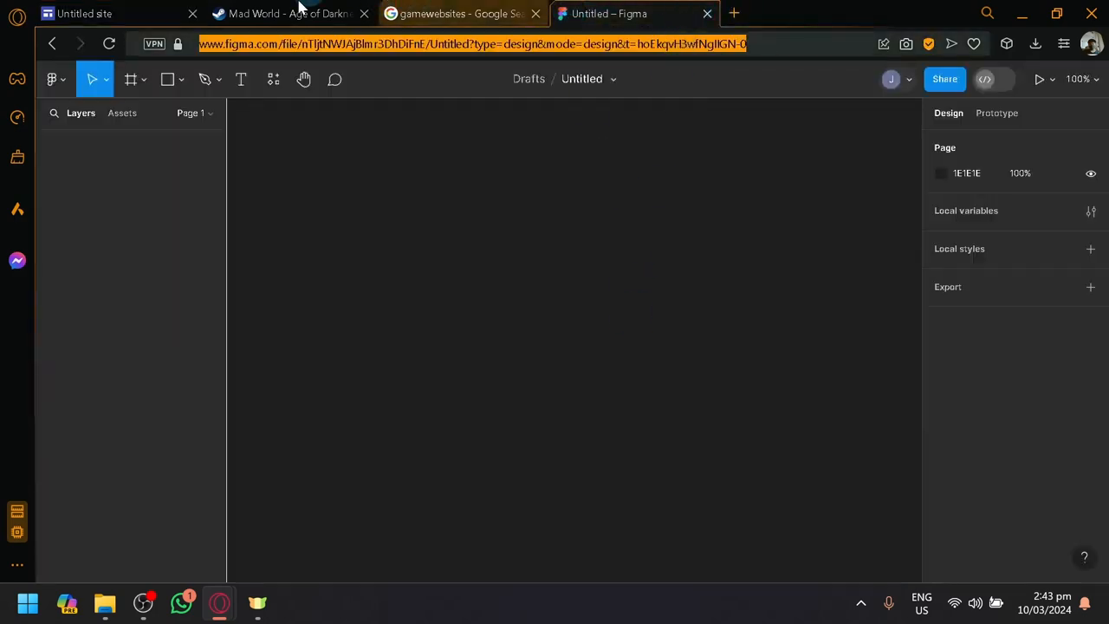
Save the monster artwork beside the screenshots on Steam's Mad World page to Downloads as the JPEG image header
{"action": "left_click", "coordinate": [294, 12]}
{"action": "scroll", "coordinate": [520, 363], "scroll_direction": "down", "scroll_amount": 3}
{"action": "scroll", "coordinate": [494, 334], "scroll_direction": "up", "scroll_amount": 3}
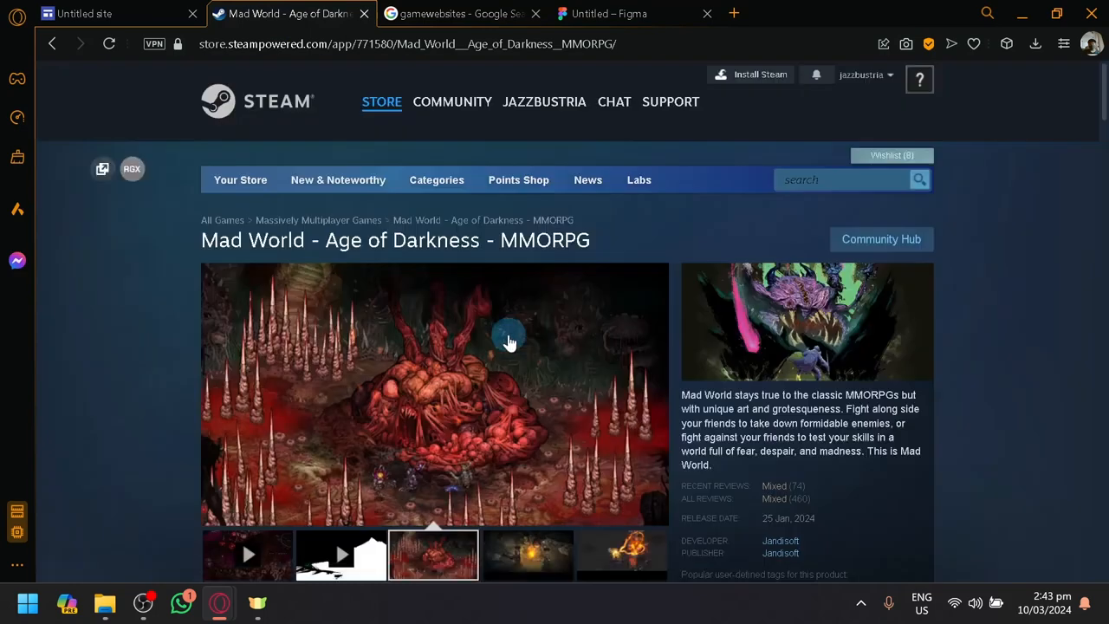
{"action": "right_click", "coordinate": [508, 338]}
{"action": "left_click", "coordinate": [830, 328]}
{"action": "right_click", "coordinate": [830, 328]}
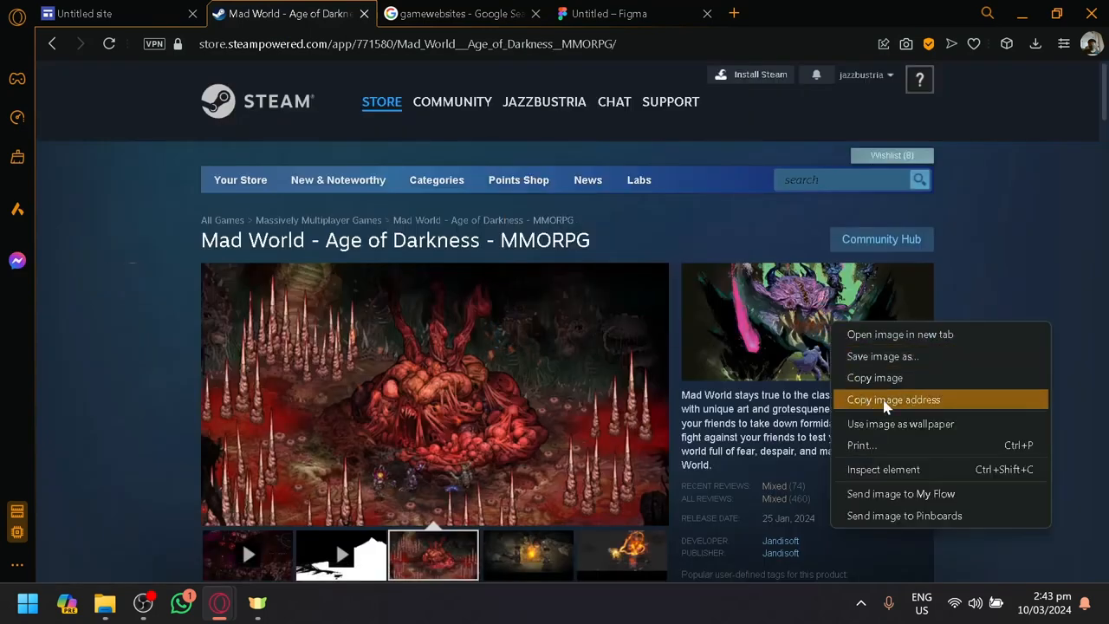
{"action": "left_click", "coordinate": [882, 358]}
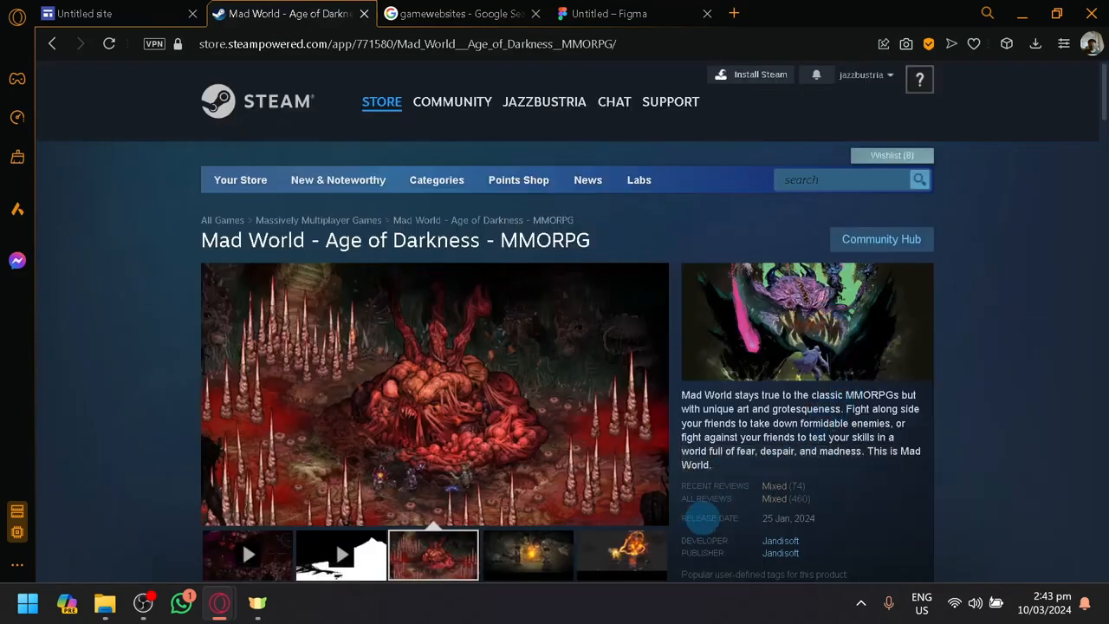
{"action": "scroll", "coordinate": [736, 473], "scroll_direction": "down", "scroll_amount": 5}
{"action": "scroll", "coordinate": [728, 476], "scroll_direction": "up", "scroll_amount": 5}
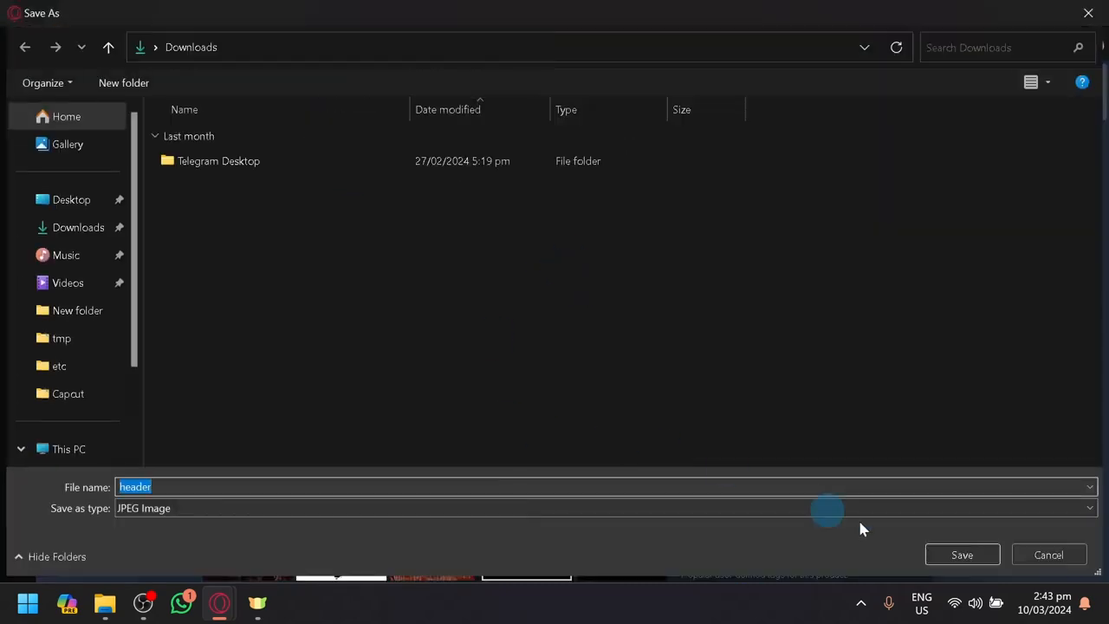
{"action": "left_click", "coordinate": [934, 554]}
Return to the site editor and upload header.jpg as the page header's background image
{"action": "left_click", "coordinate": [119, 9]}
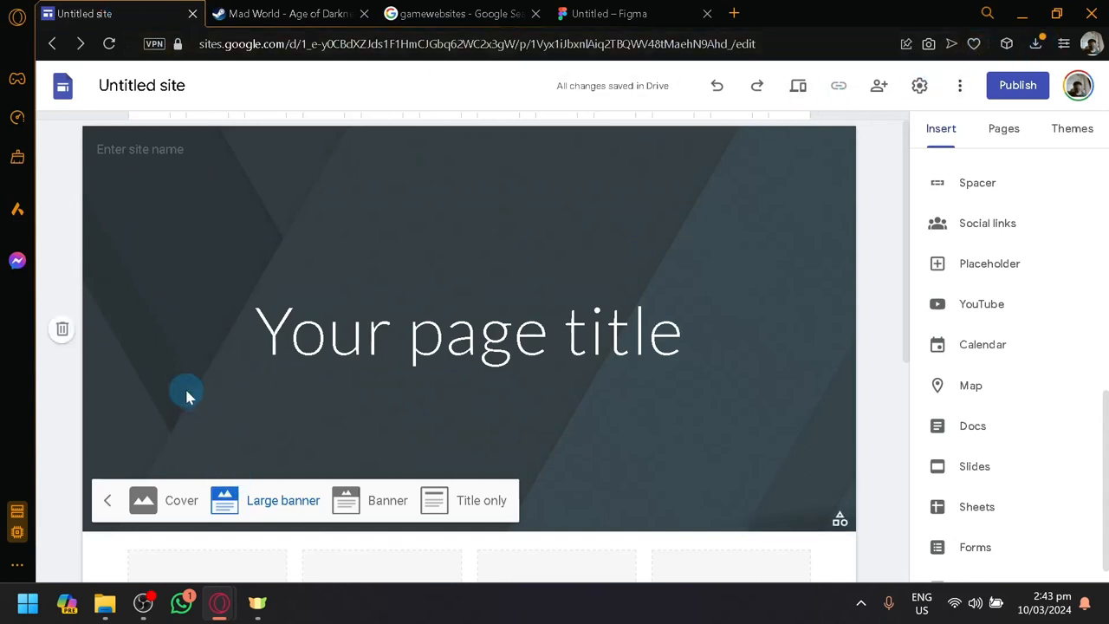
{"action": "left_click", "coordinate": [607, 450]}
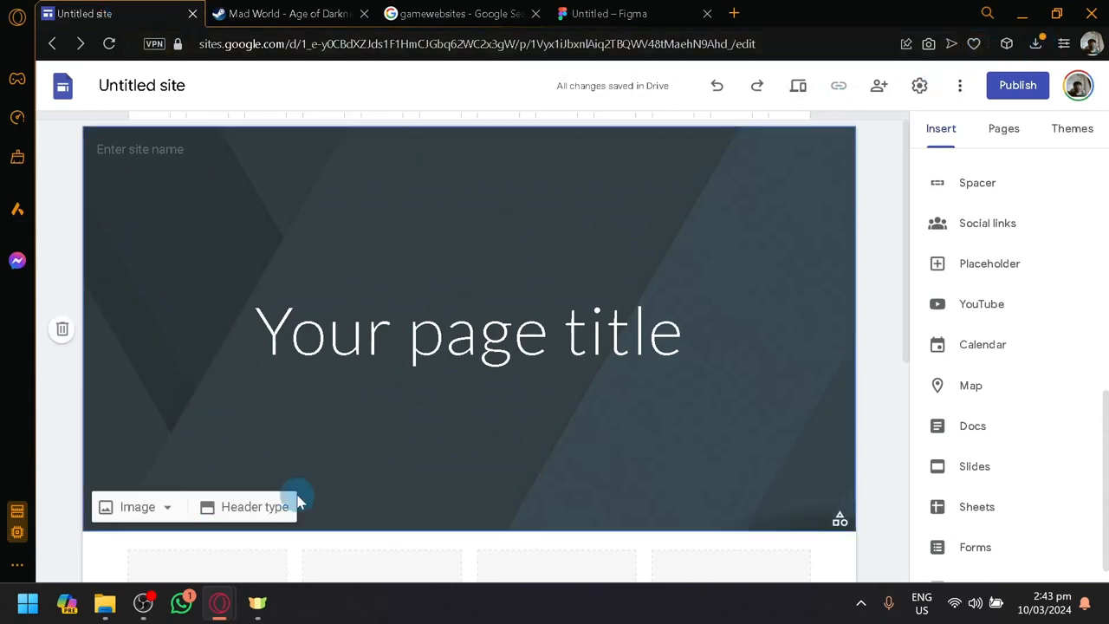
{"action": "left_click", "coordinate": [134, 507]}
{"action": "left_click", "coordinate": [143, 551]}
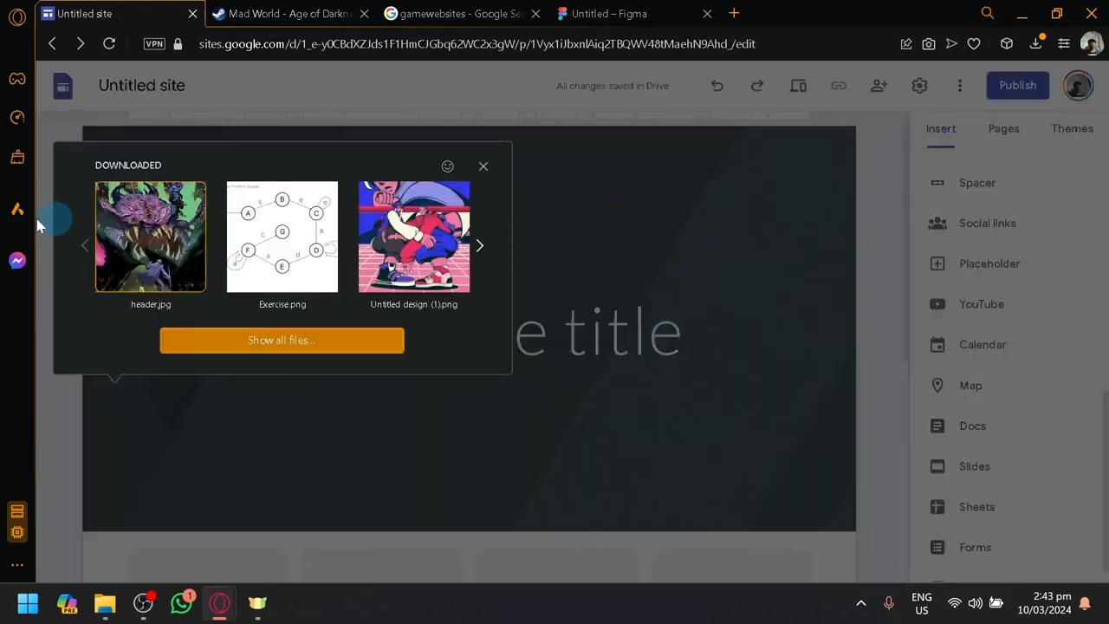
{"action": "left_click", "coordinate": [129, 251]}
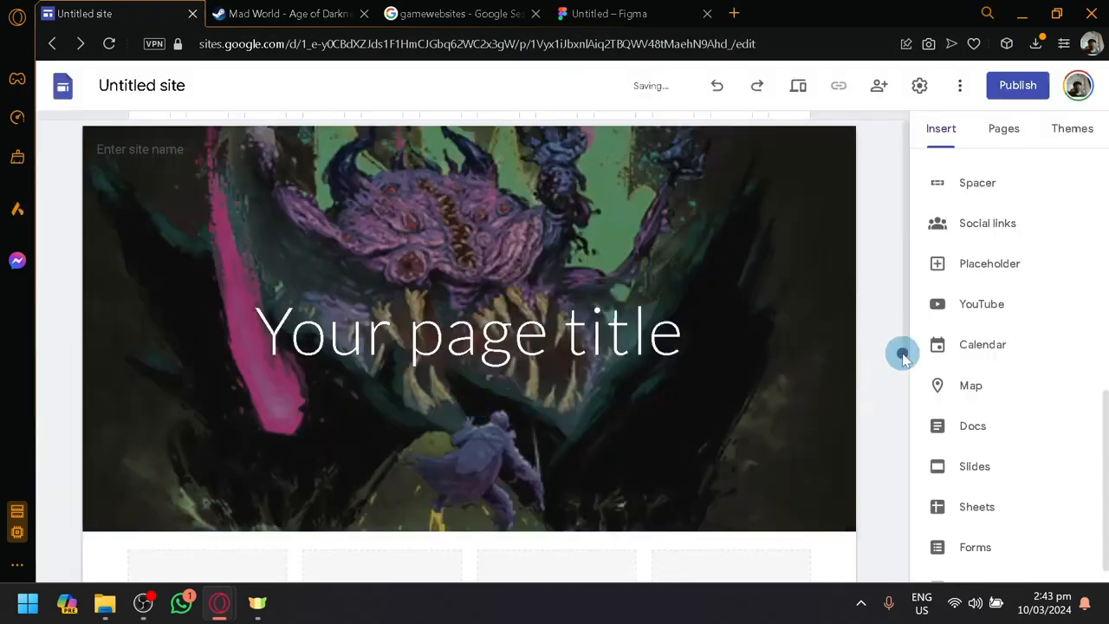
Replace the page title with the game's title copied from its Steam page, "Mad World - Age of Darkness - MMORPG"
{"action": "double_click", "coordinate": [487, 349]}
{"action": "left_click", "coordinate": [479, 347]}
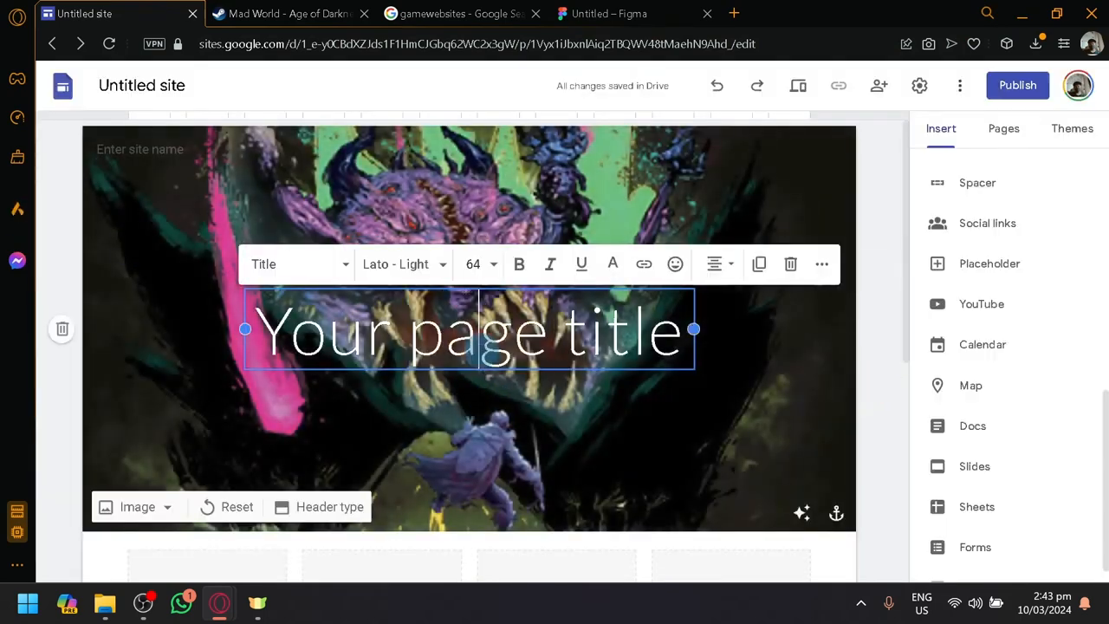
{"action": "left_click", "coordinate": [351, 10]}
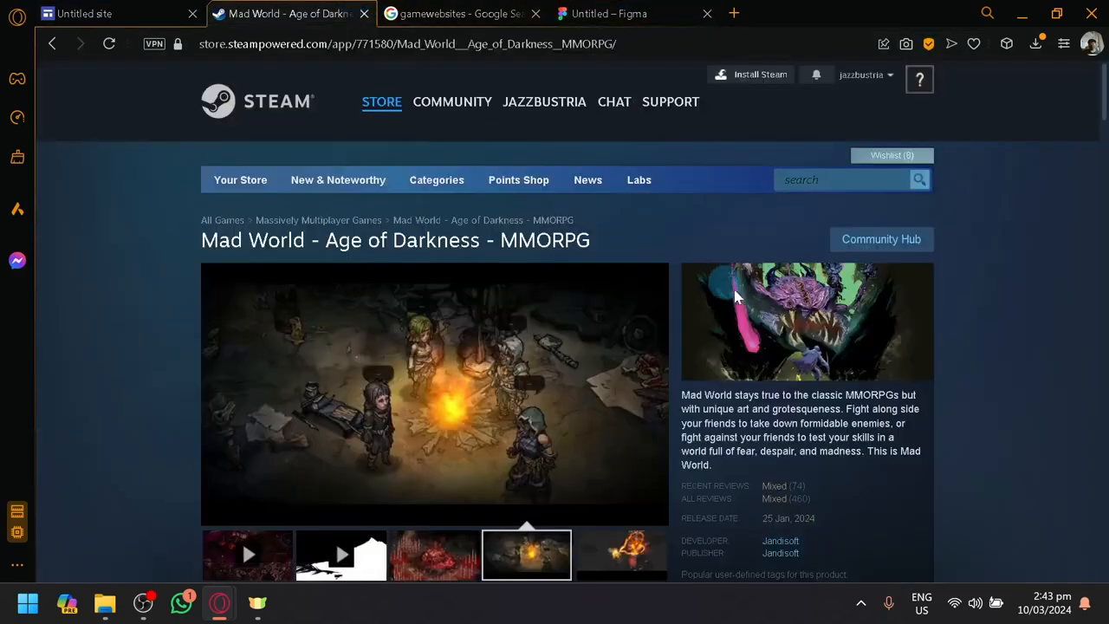
{"action": "left_click_drag", "start_coordinate": [600, 248], "coordinate": [228, 269]}
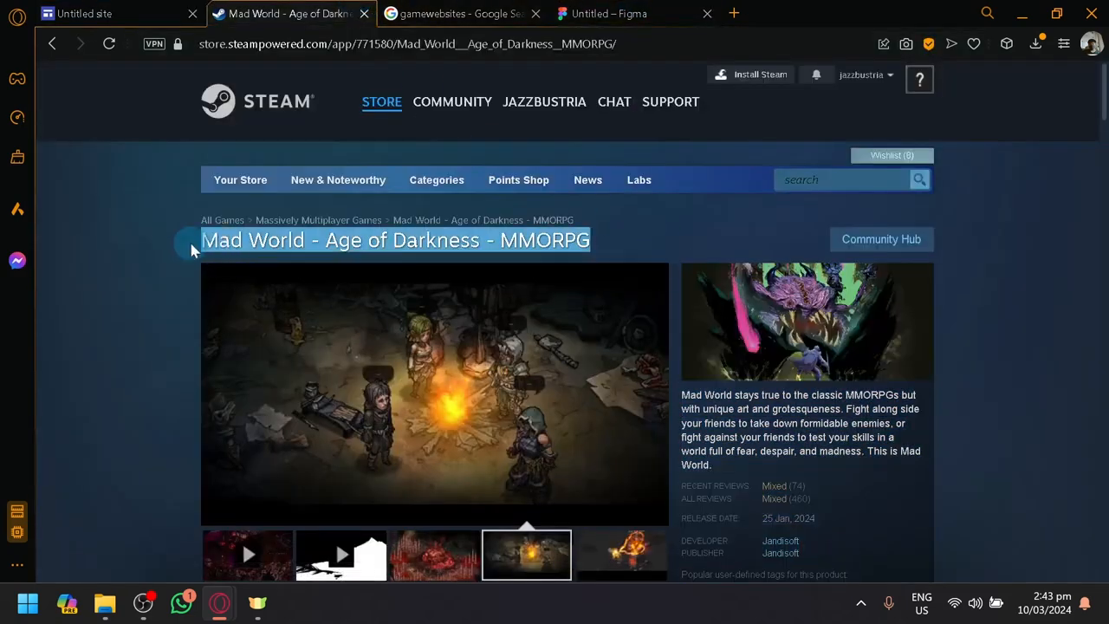
{"action": "left_click", "coordinate": [158, 24]}
{"action": "key", "text": "ctrl+a"}
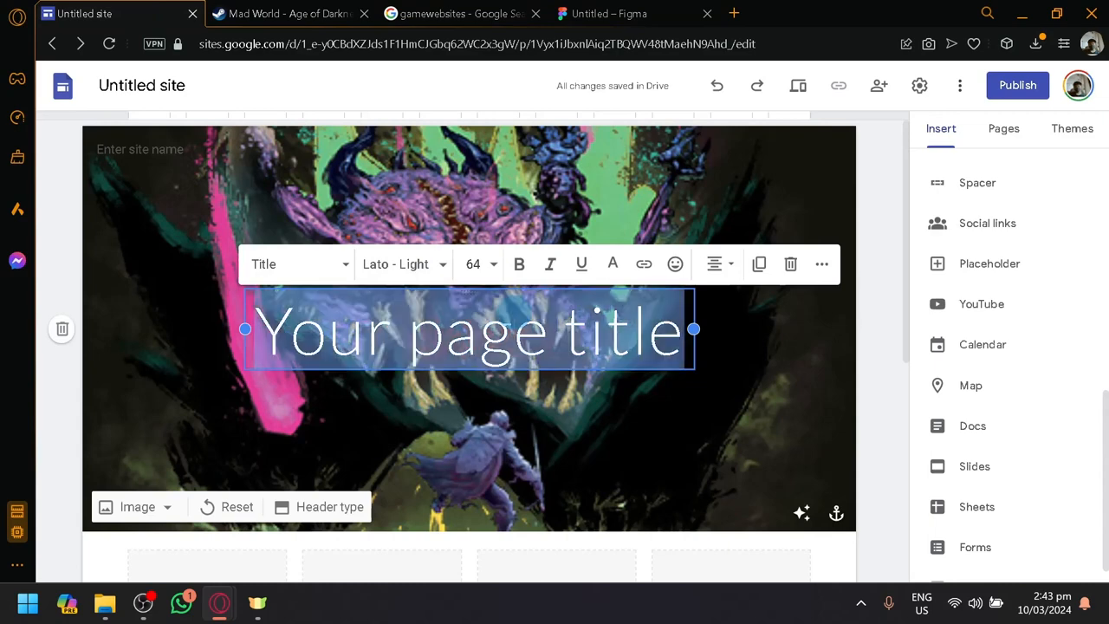
{"action": "type", "text": "Mad World - Age of Darkness - MMORPG"}
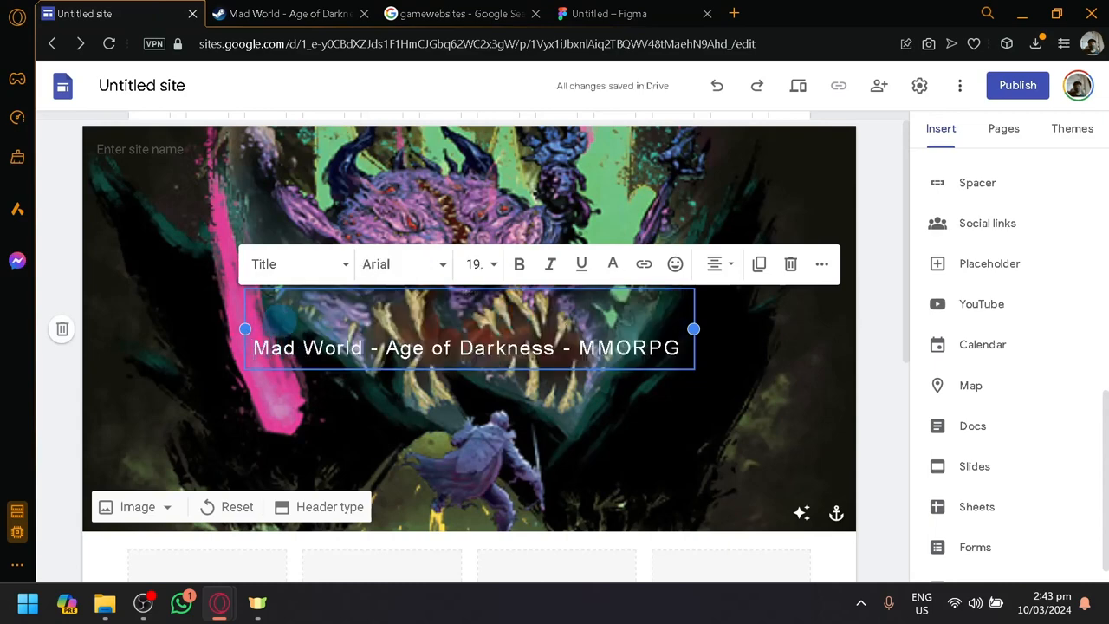
Set the whole page title in the Amatic SC font and make it bold
{"action": "key", "text": "ctrl+a"}
{"action": "left_click", "coordinate": [404, 269]}
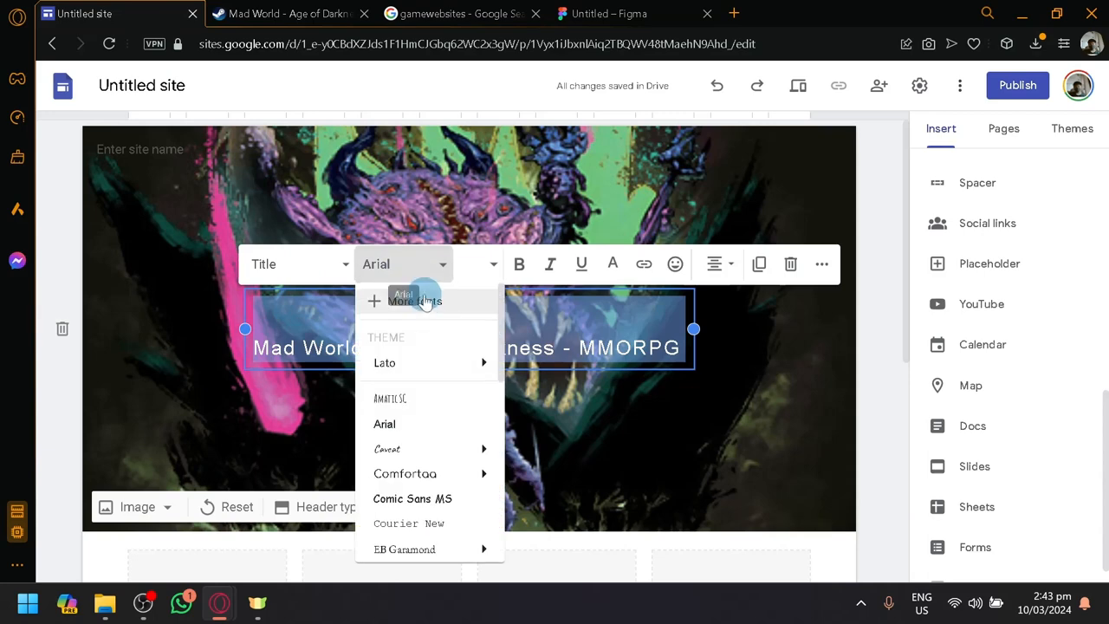
{"action": "left_click", "coordinate": [429, 398]}
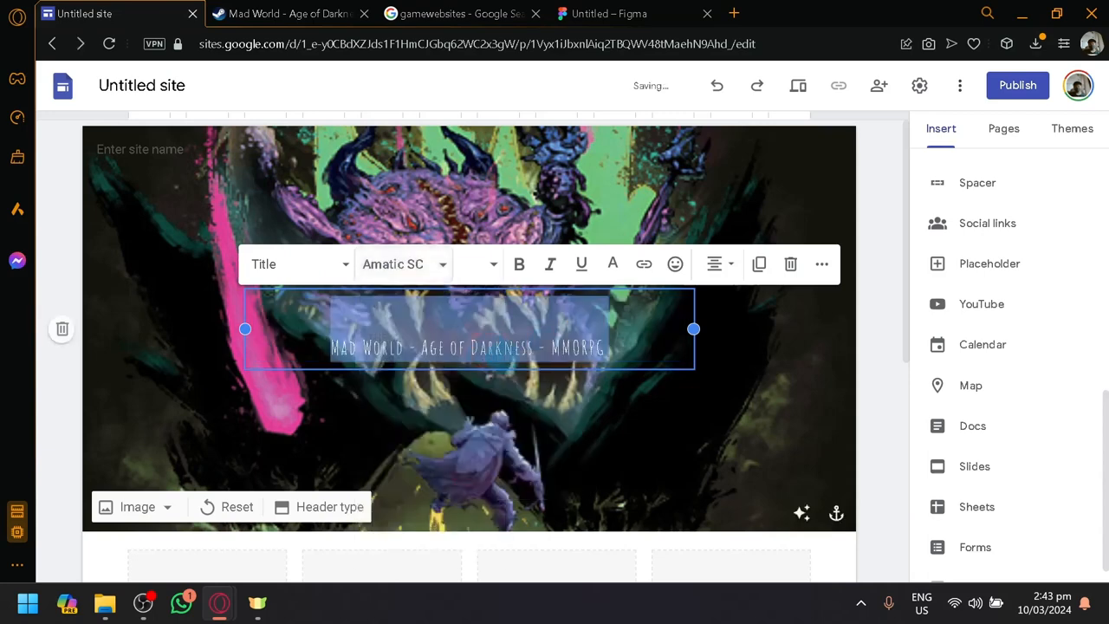
{"action": "left_click", "coordinate": [519, 265]}
Set the page title's font size to 48 and check the title against the header image
{"action": "left_click", "coordinate": [492, 264]}
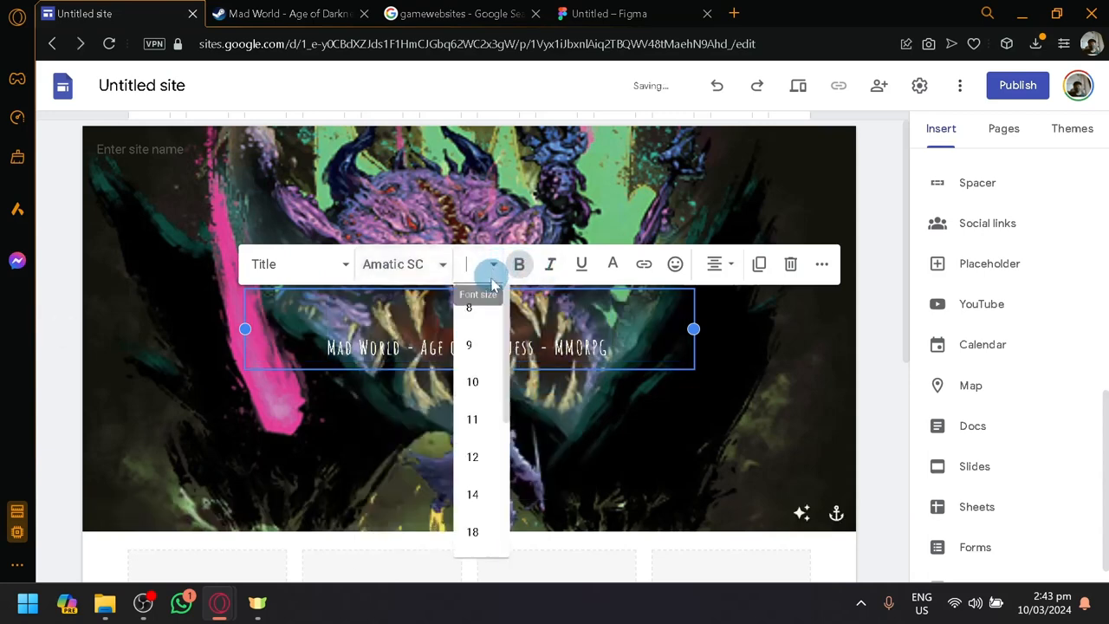
{"action": "left_click", "coordinate": [473, 457]}
{"action": "left_click", "coordinate": [485, 264]}
{"action": "scroll", "coordinate": [485, 451], "scroll_direction": "down", "scroll_amount": 3}
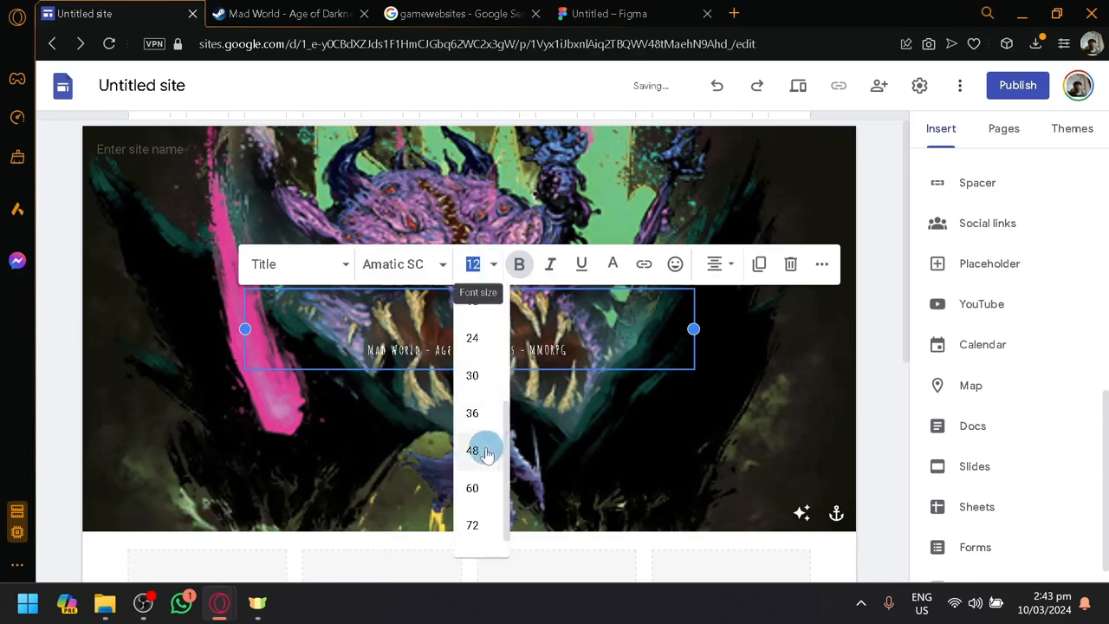
{"action": "left_click", "coordinate": [472, 451]}
{"action": "left_click", "coordinate": [815, 389]}
{"action": "scroll", "coordinate": [775, 372], "scroll_direction": "down", "scroll_amount": 4}
{"action": "scroll", "coordinate": [763, 360], "scroll_direction": "up", "scroll_amount": 4}
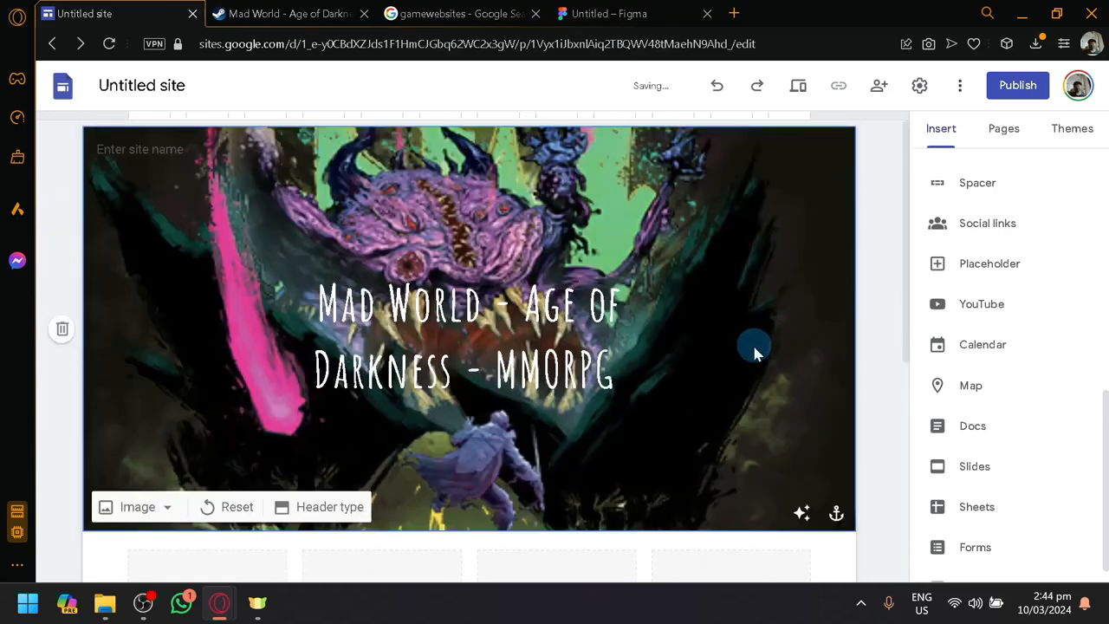
Change the page header type to Banner and review the shortened header above the image placeholders
{"action": "scroll", "coordinate": [754, 351], "scroll_direction": "down", "scroll_amount": 1}
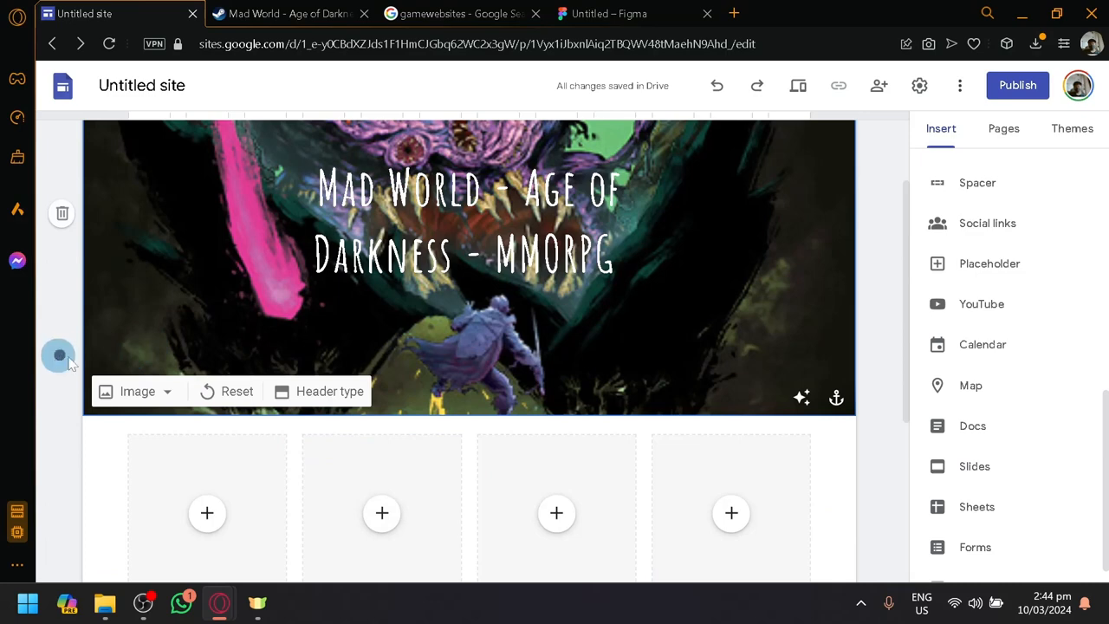
{"action": "left_click", "coordinate": [319, 397]}
{"action": "left_click", "coordinate": [390, 380]}
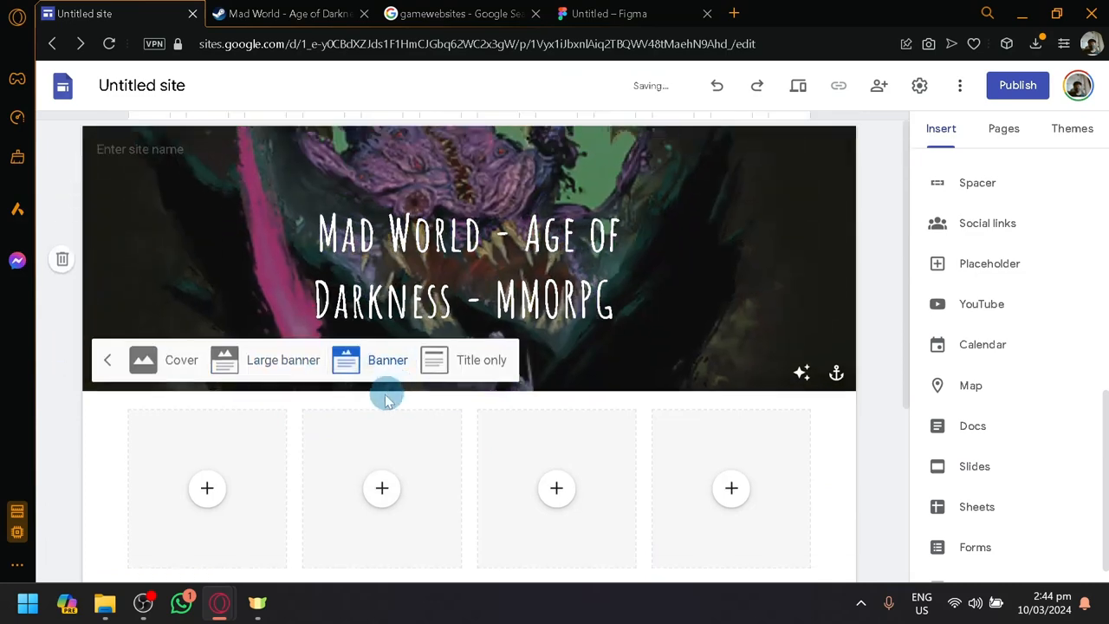
{"action": "scroll", "coordinate": [668, 402], "scroll_direction": "down", "scroll_amount": 2}
{"action": "scroll", "coordinate": [668, 401], "scroll_direction": "up", "scroll_amount": 2}
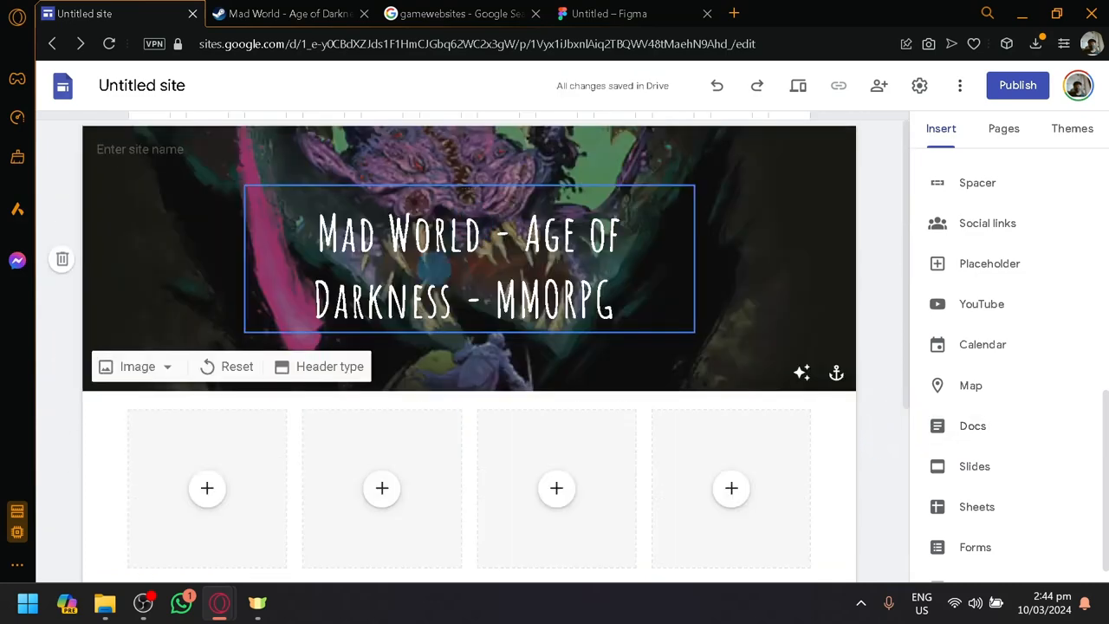
Check the content options for the first image placeholder and browse the game's screenshots on its Steam page
{"action": "scroll", "coordinate": [308, 390], "scroll_direction": "down", "scroll_amount": 1}
{"action": "left_click", "coordinate": [217, 374]}
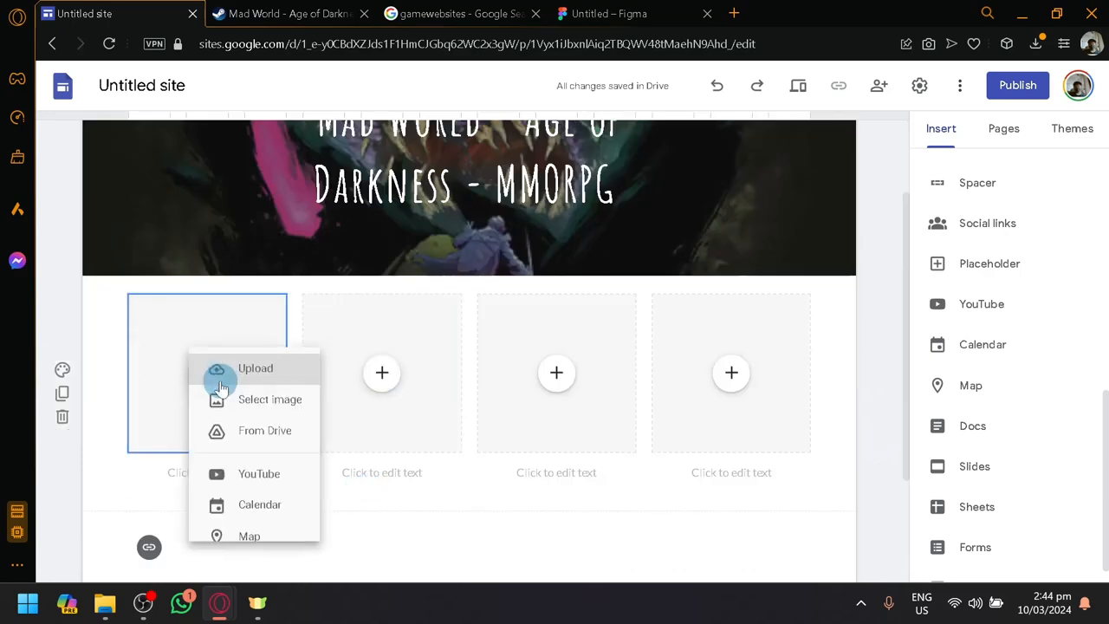
{"action": "left_click", "coordinate": [859, 423]}
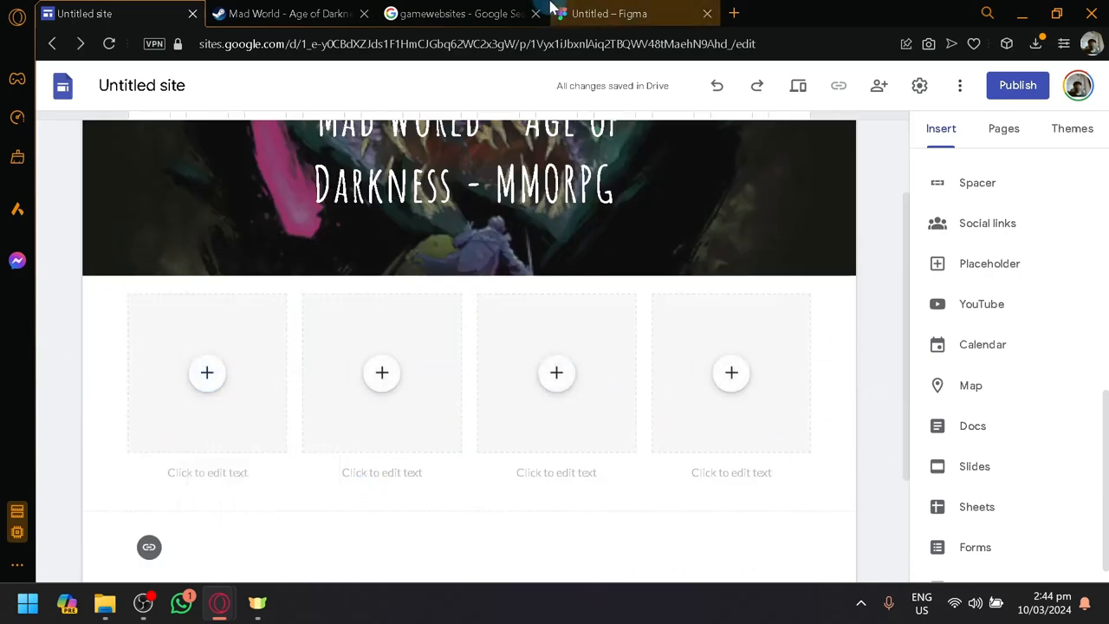
{"action": "left_click", "coordinate": [286, 13]}
{"action": "scroll", "coordinate": [394, 433], "scroll_direction": "down", "scroll_amount": 1}
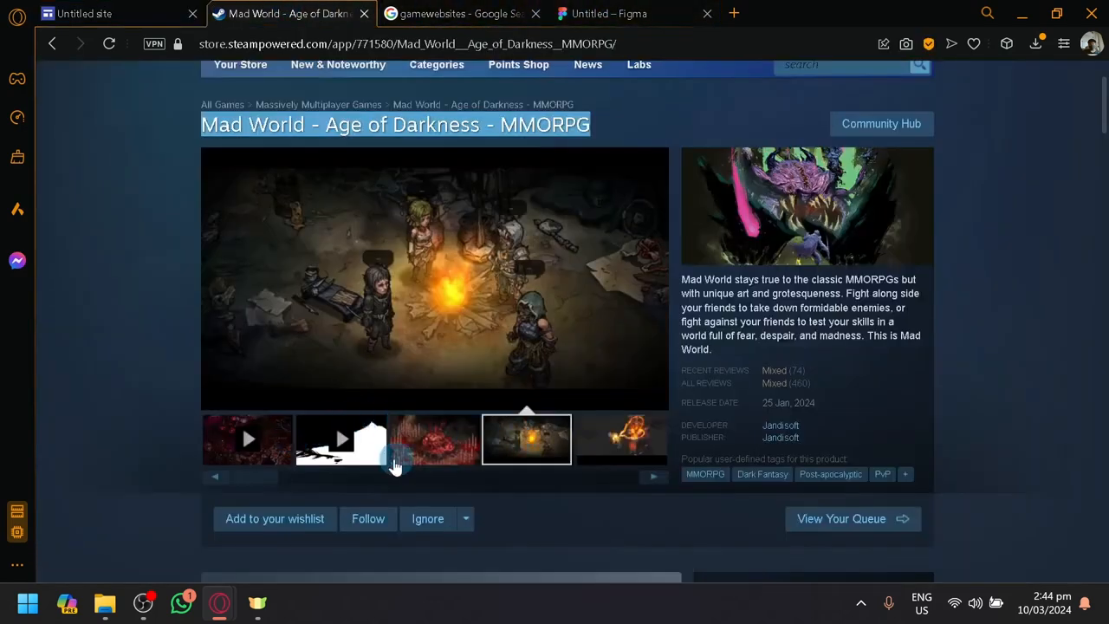
{"action": "left_click", "coordinate": [654, 474]}
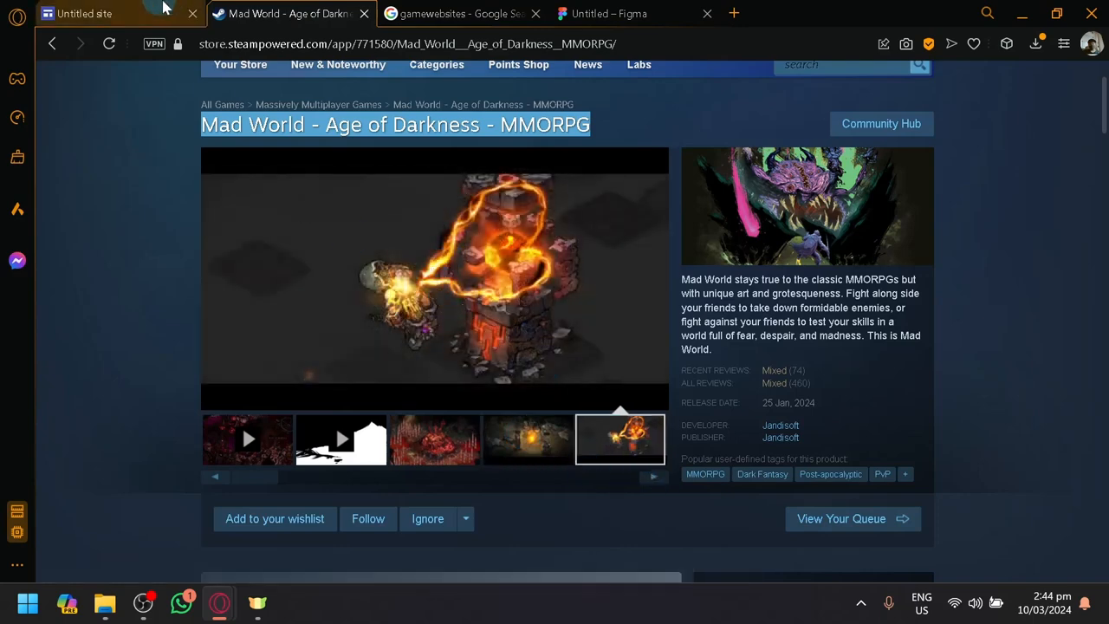
Insert a button named "Play now" that links to the game's Steam store page address
{"action": "left_click", "coordinate": [163, 7]}
{"action": "scroll", "coordinate": [1019, 372], "scroll_direction": "up", "scroll_amount": 3}
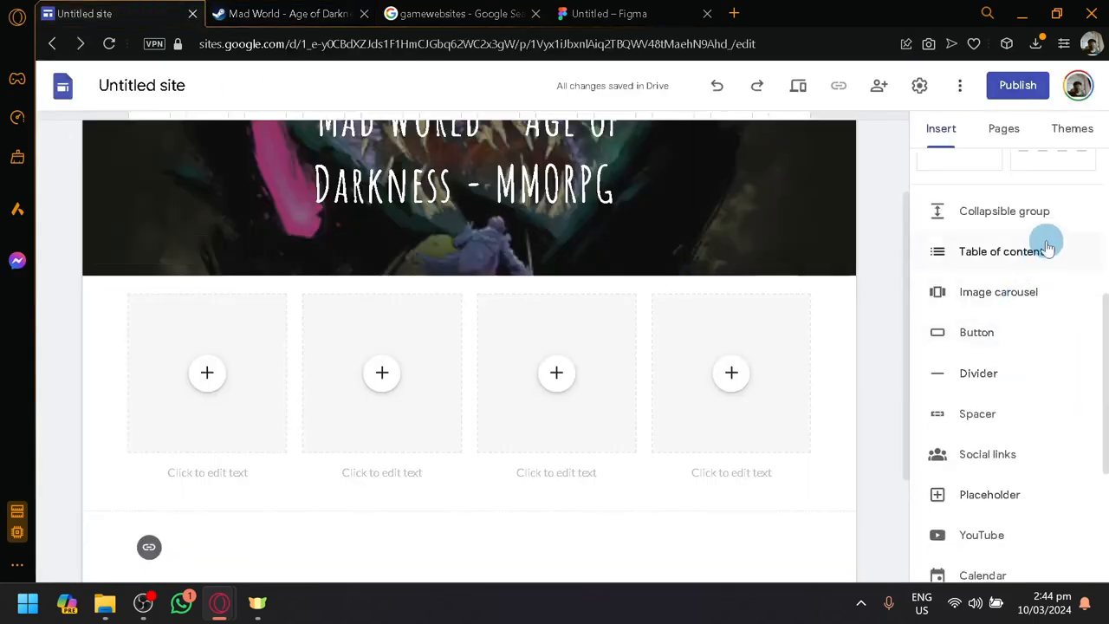
{"action": "scroll", "coordinate": [1046, 249], "scroll_direction": "up", "scroll_amount": 1}
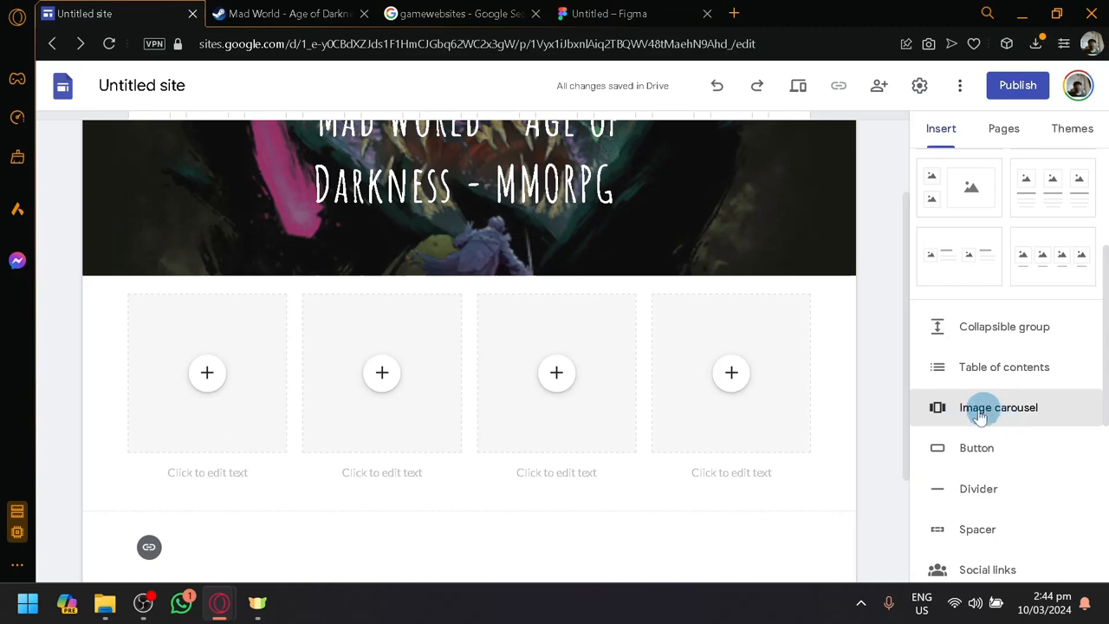
{"action": "left_click", "coordinate": [926, 443]}
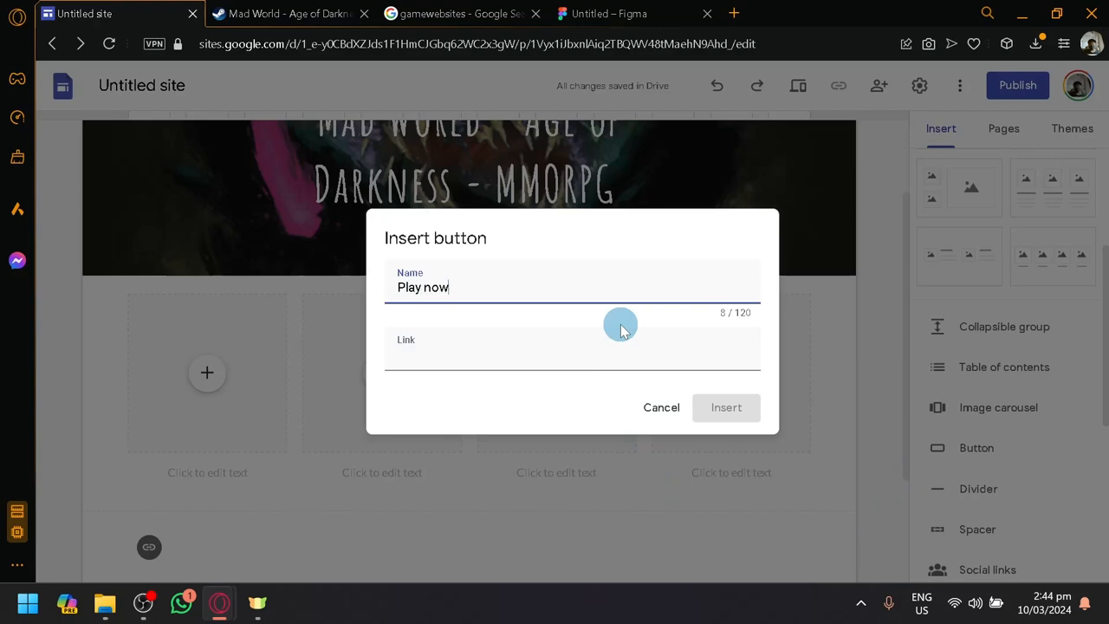
{"action": "left_click", "coordinate": [286, 13]}
{"action": "left_click", "coordinate": [347, 43]}
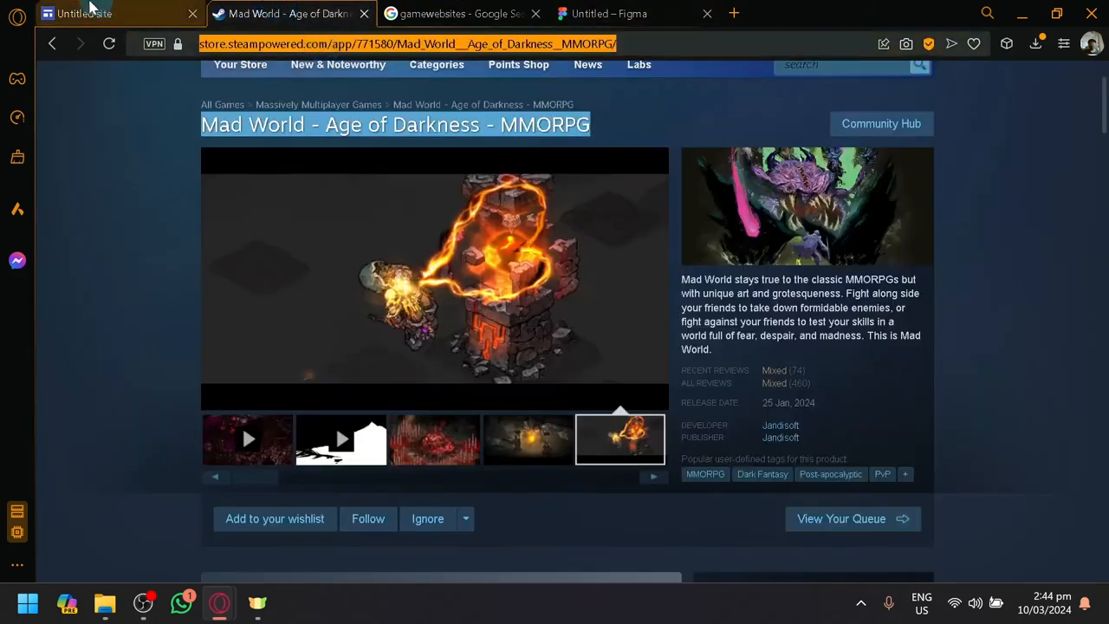
{"action": "left_click", "coordinate": [84, 13]}
{"action": "type", "text": "https://store.steampowered.com/app/771580/Mad_World___Age_of_Darkness___MMORPG/"}
{"action": "left_click", "coordinate": [720, 405]}
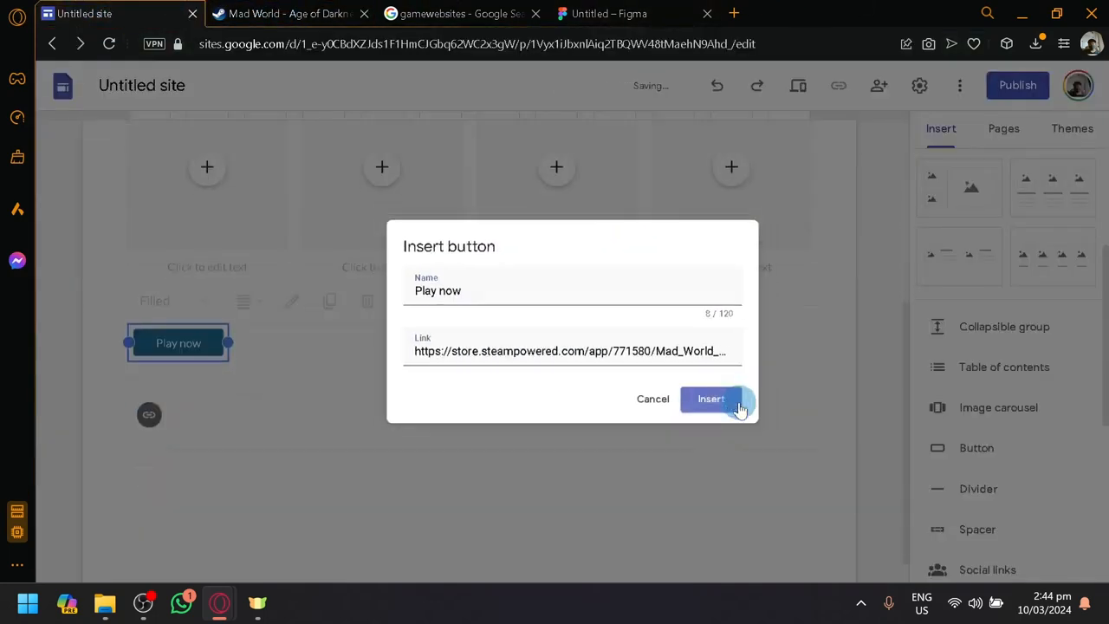
Move the Play now button from below the placeholders into the page header, beside the title
{"action": "left_click", "coordinate": [283, 327]}
{"action": "left_click", "coordinate": [184, 313]}
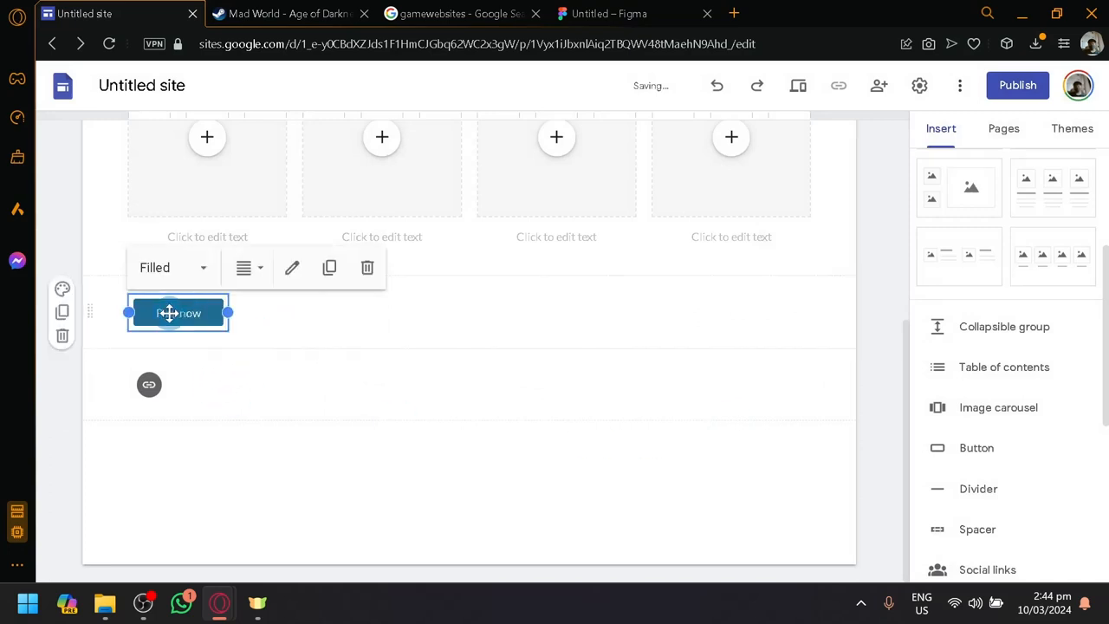
{"action": "left_click_drag", "start_coordinate": [173, 312], "coordinate": [675, 258]}
{"action": "left_click", "coordinate": [772, 267]}
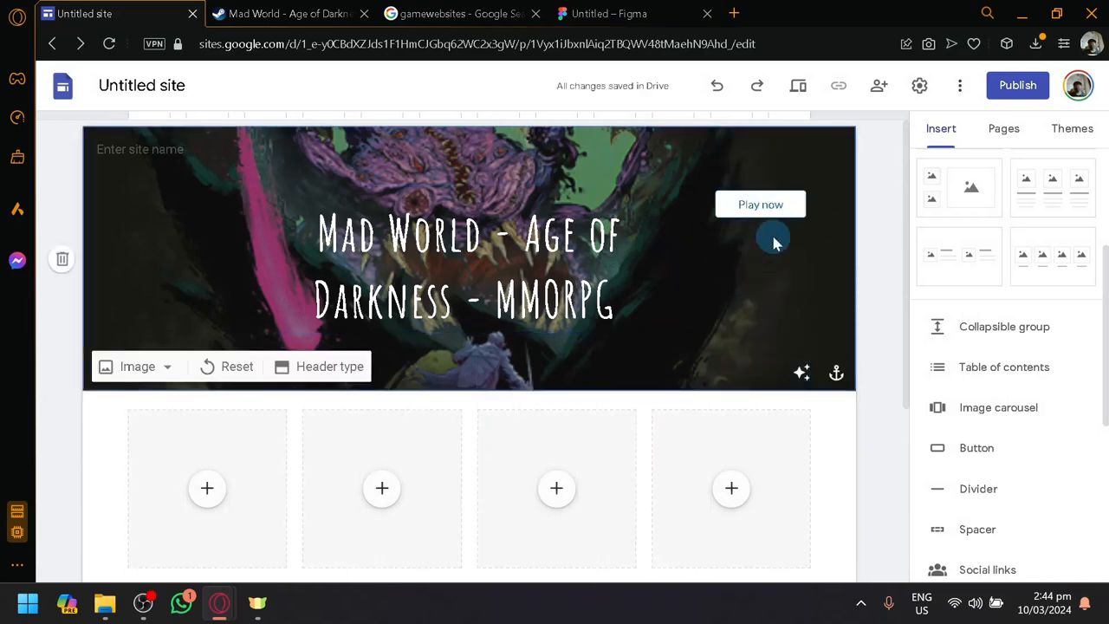
Check the Play now button's alignment options and set its style to Outlined
{"action": "left_click", "coordinate": [751, 205]}
{"action": "left_click", "coordinate": [760, 163]}
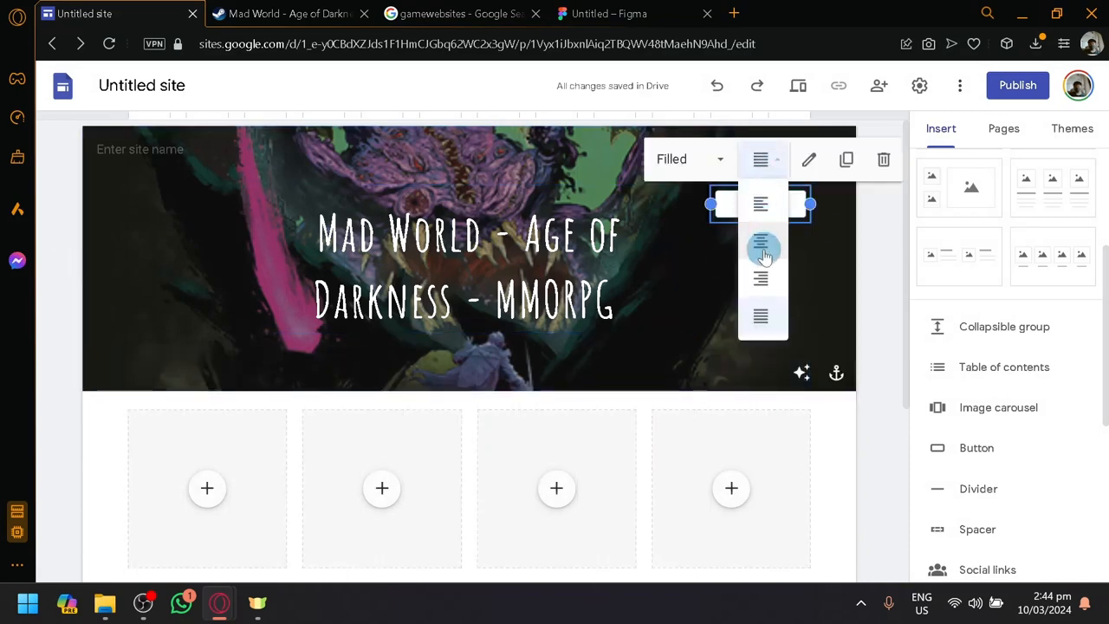
{"action": "left_click", "coordinate": [692, 169]}
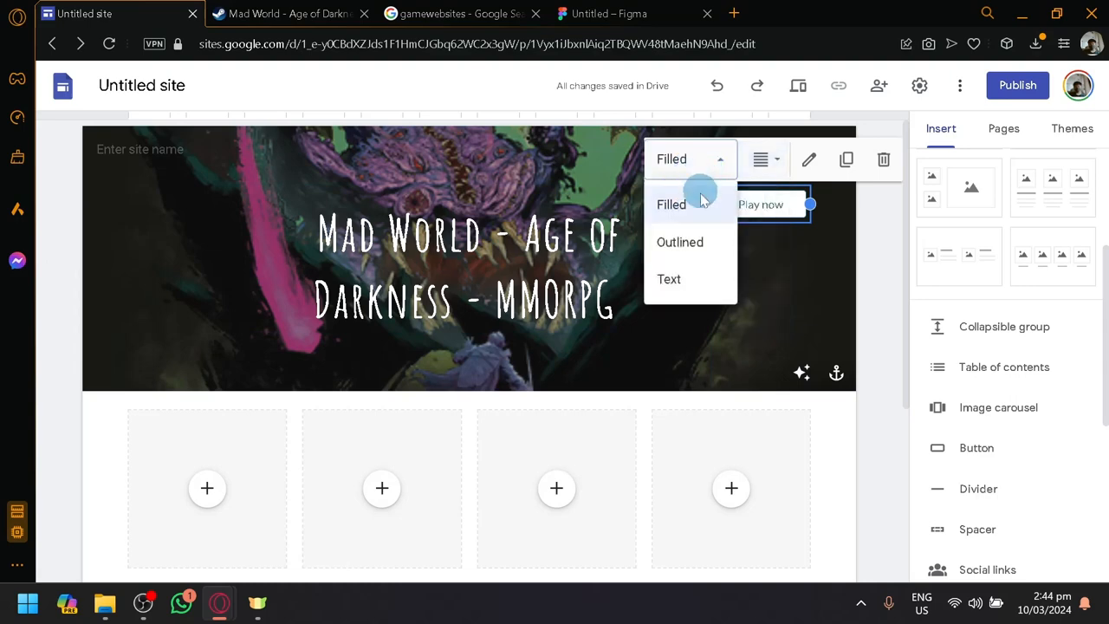
{"action": "left_click", "coordinate": [686, 240]}
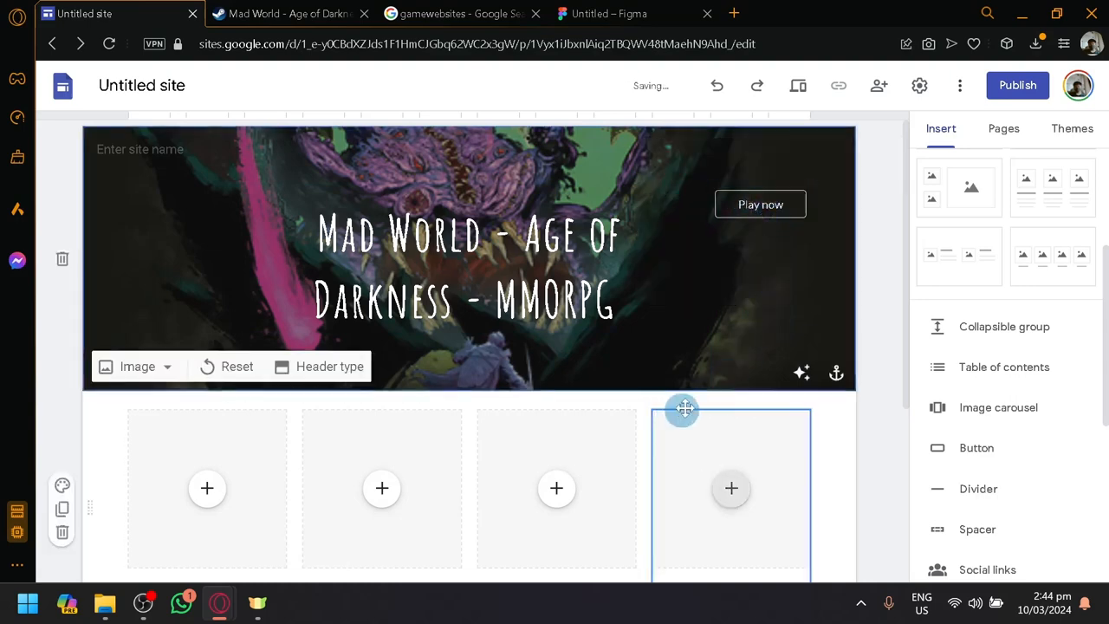
Move the Play now button directly beneath the title in the header, at the title's full width
{"action": "left_click_drag", "start_coordinate": [772, 203], "coordinate": [789, 323]}
{"action": "left_click_drag", "start_coordinate": [719, 362], "coordinate": [655, 296]}
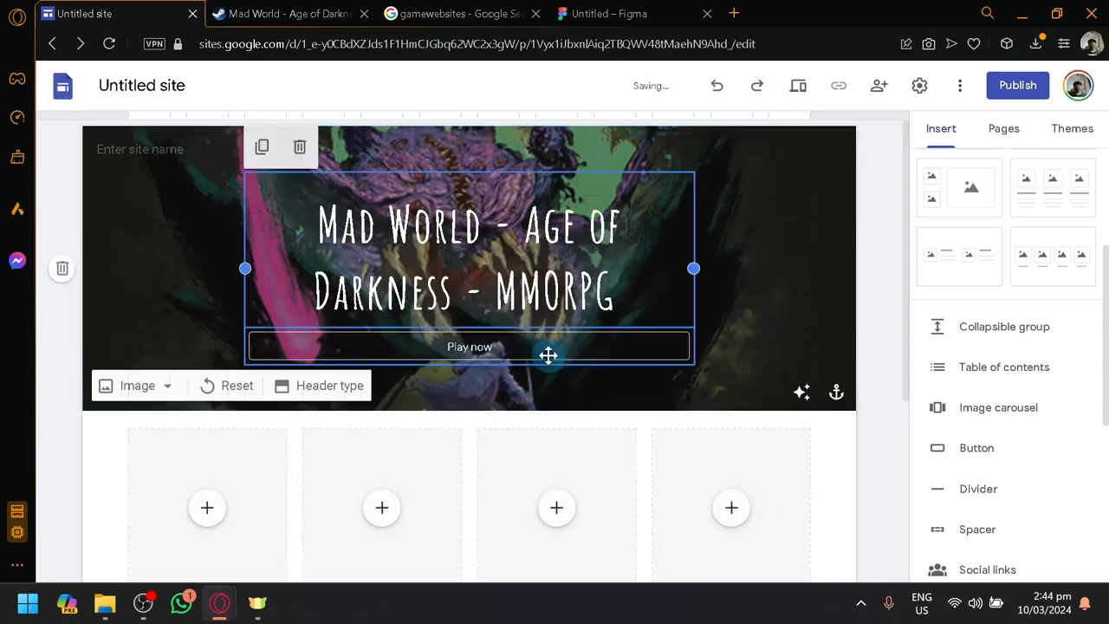
{"action": "double_click", "coordinate": [549, 355]}
{"action": "left_click", "coordinate": [685, 419]}
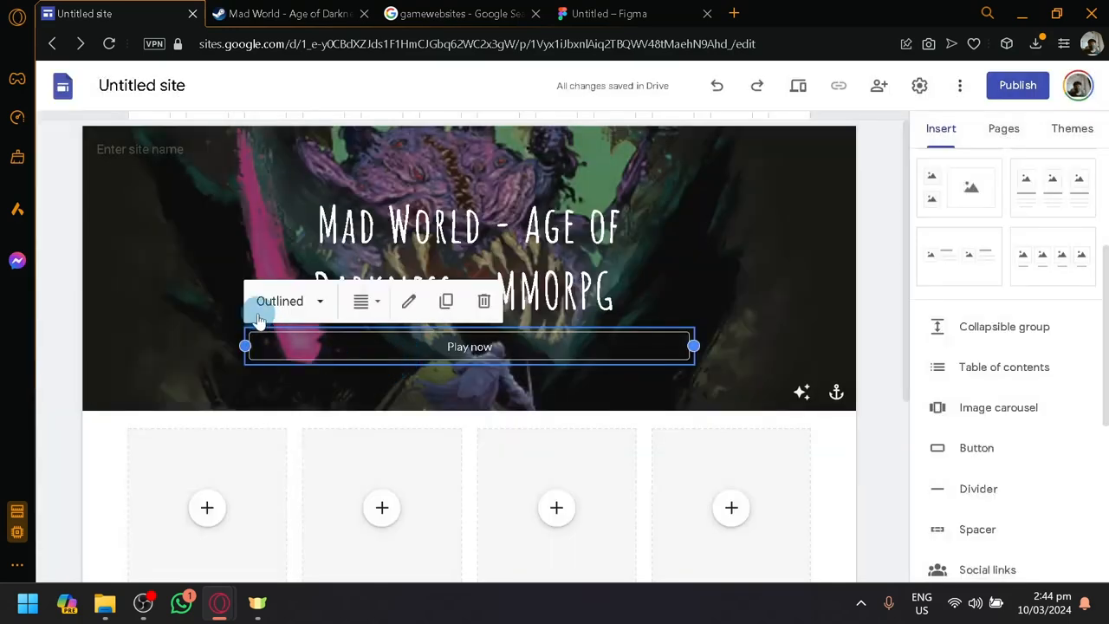
Set the Play now button's style to Filled and check its name and link without editing them
{"action": "left_click", "coordinate": [280, 301]}
{"action": "left_click", "coordinate": [271, 348]}
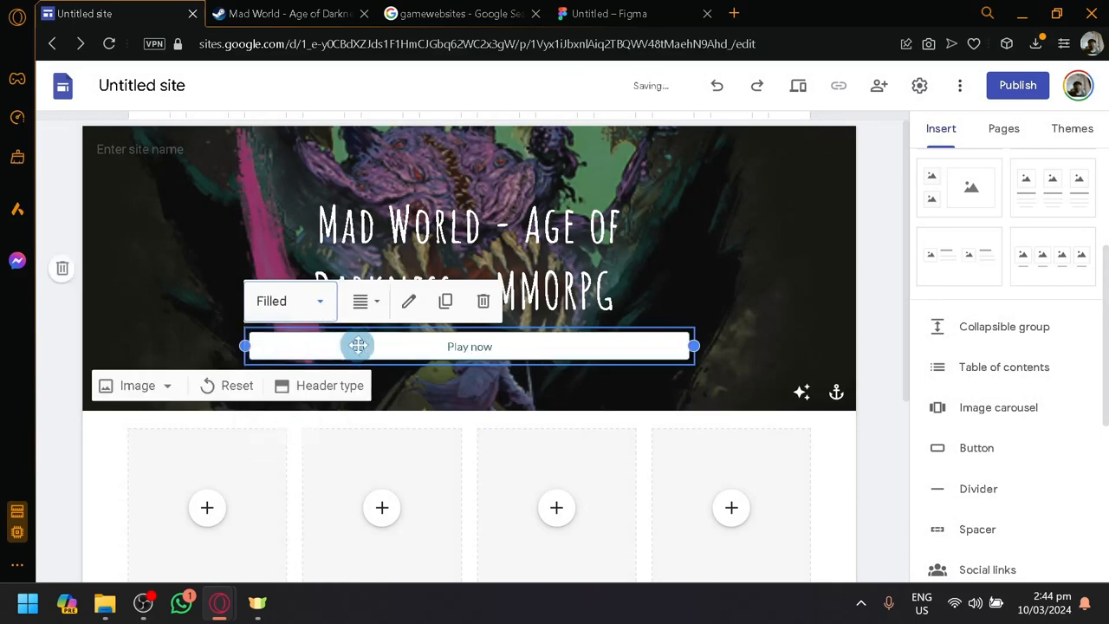
{"action": "left_click", "coordinate": [409, 301]}
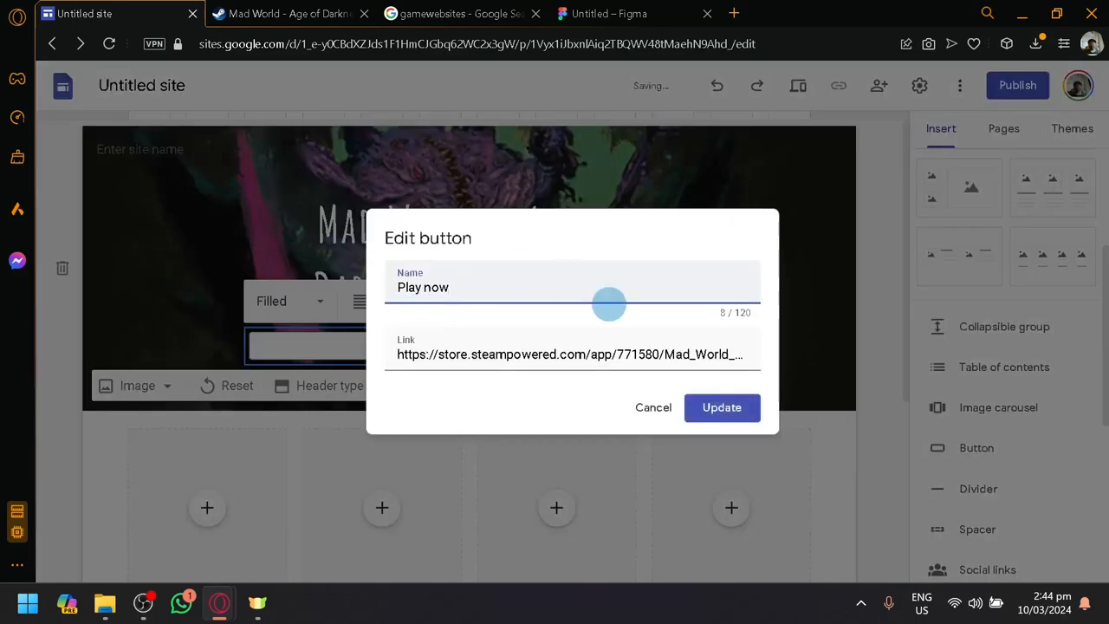
{"action": "left_click", "coordinate": [651, 407]}
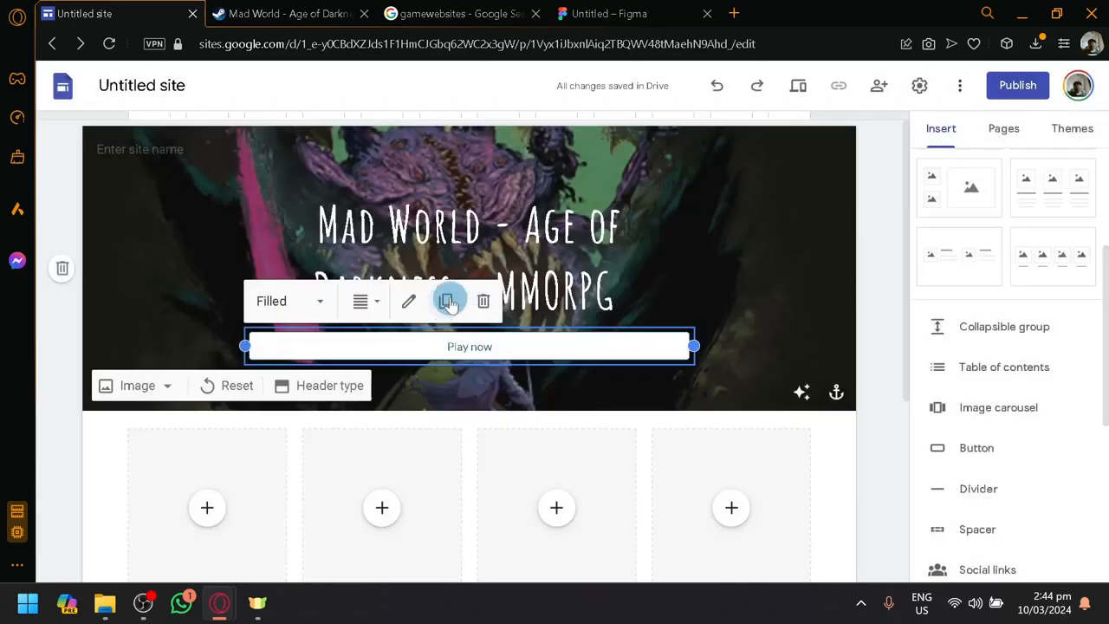
Try left and center alignment on the Play now button and set it back to full-width alignment
{"action": "left_click", "coordinate": [362, 303]}
{"action": "left_click", "coordinate": [367, 347]}
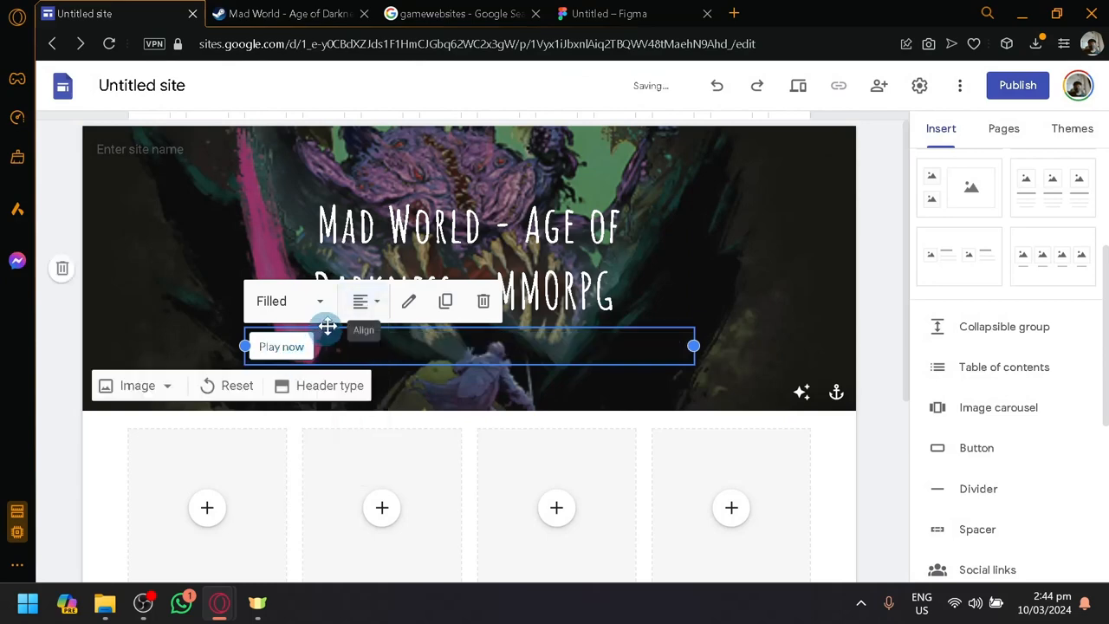
{"action": "left_click", "coordinate": [362, 301]}
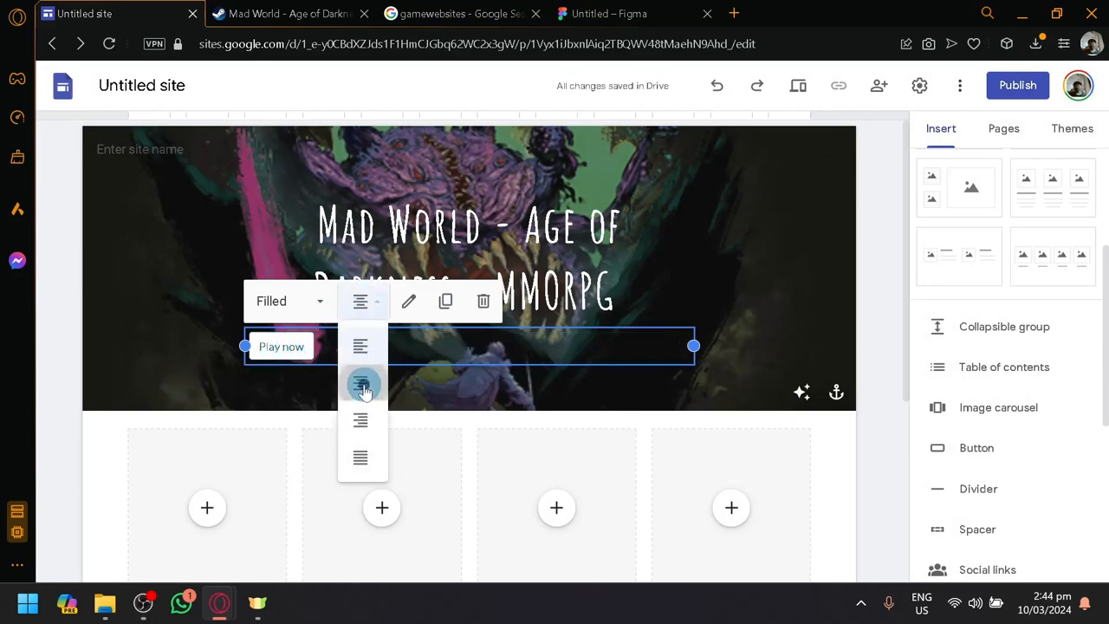
{"action": "left_click", "coordinate": [362, 387]}
{"action": "left_click", "coordinate": [363, 305]}
{"action": "left_click", "coordinate": [366, 452]}
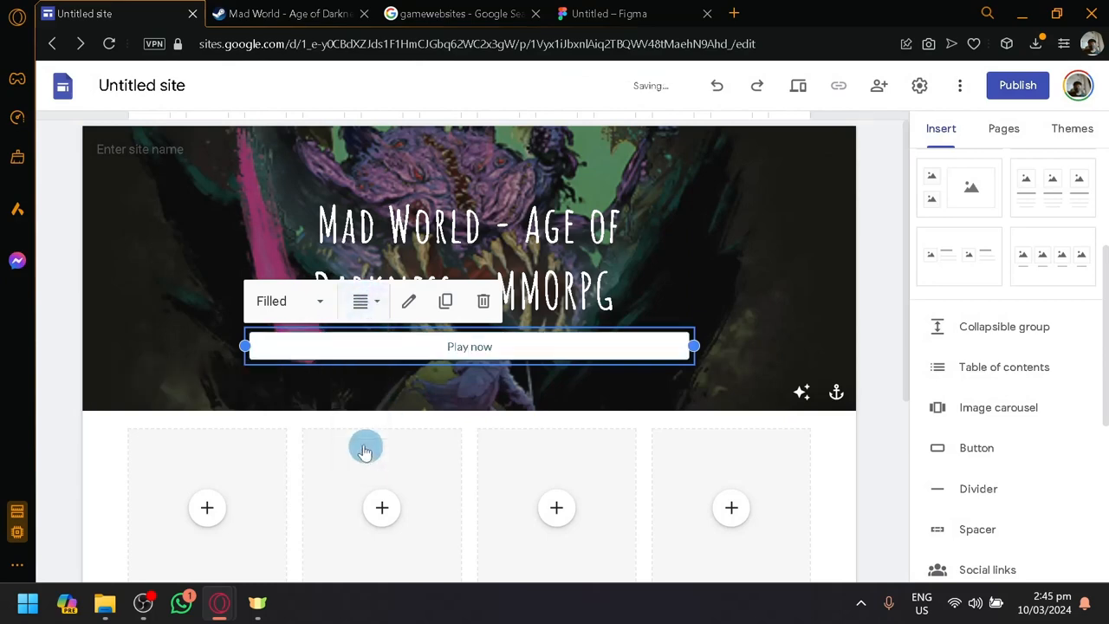
Review the page layout, the game's Steam page and the elements available for insertion
{"action": "scroll", "coordinate": [828, 477], "scroll_direction": "down", "scroll_amount": 3}
{"action": "scroll", "coordinate": [821, 468], "scroll_direction": "up", "scroll_amount": 3}
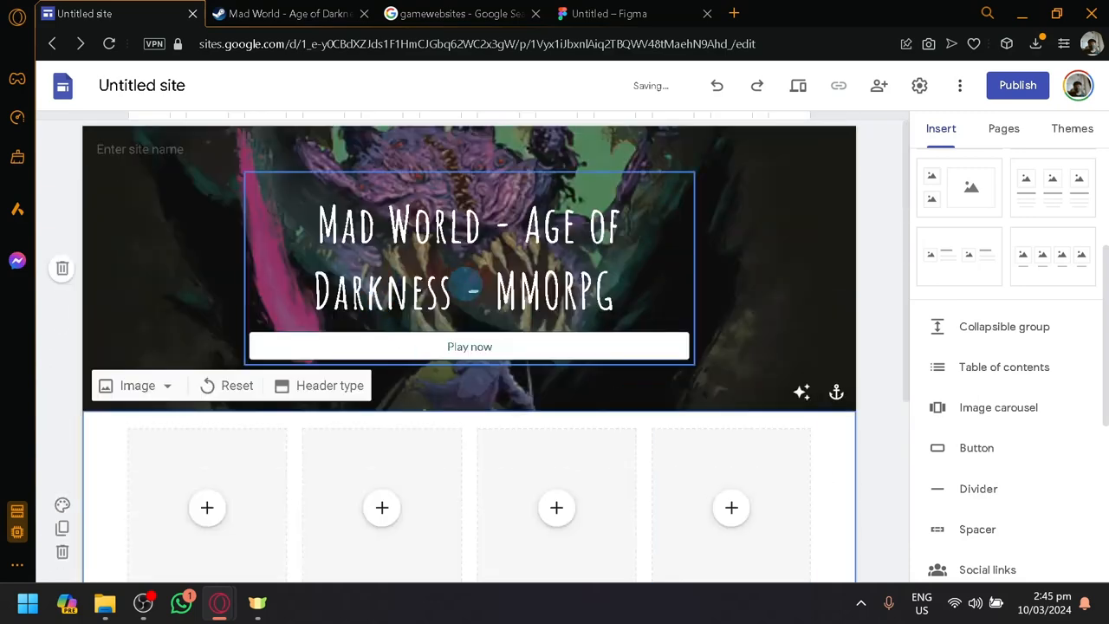
{"action": "scroll", "coordinate": [780, 352], "scroll_direction": "down", "scroll_amount": 4}
{"action": "scroll", "coordinate": [992, 364], "scroll_direction": "down", "scroll_amount": 4}
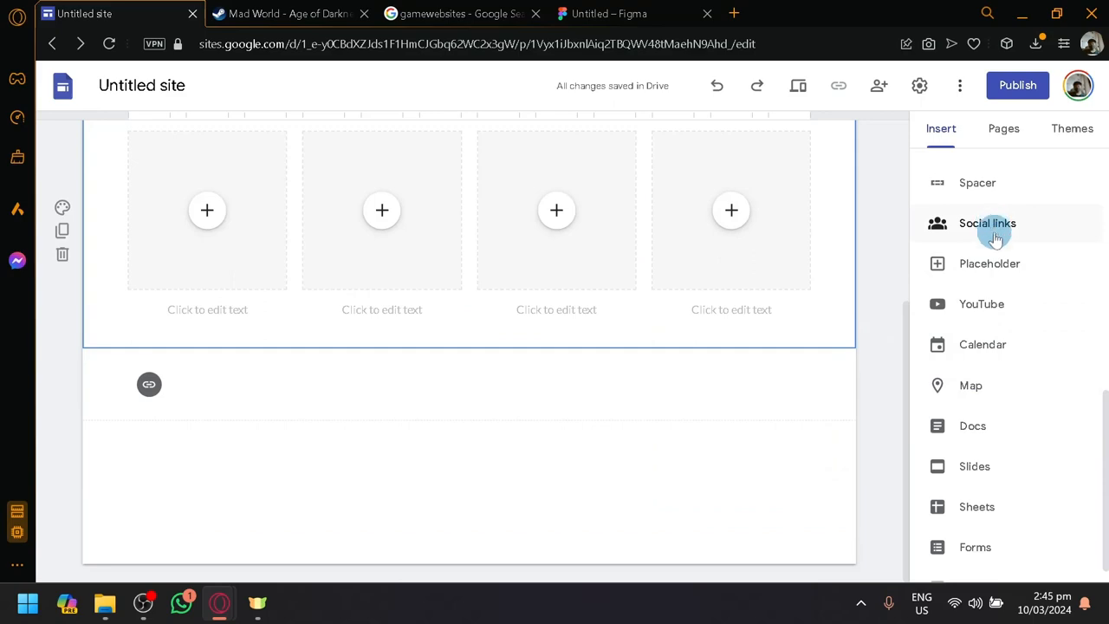
{"action": "left_click", "coordinate": [286, 13]}
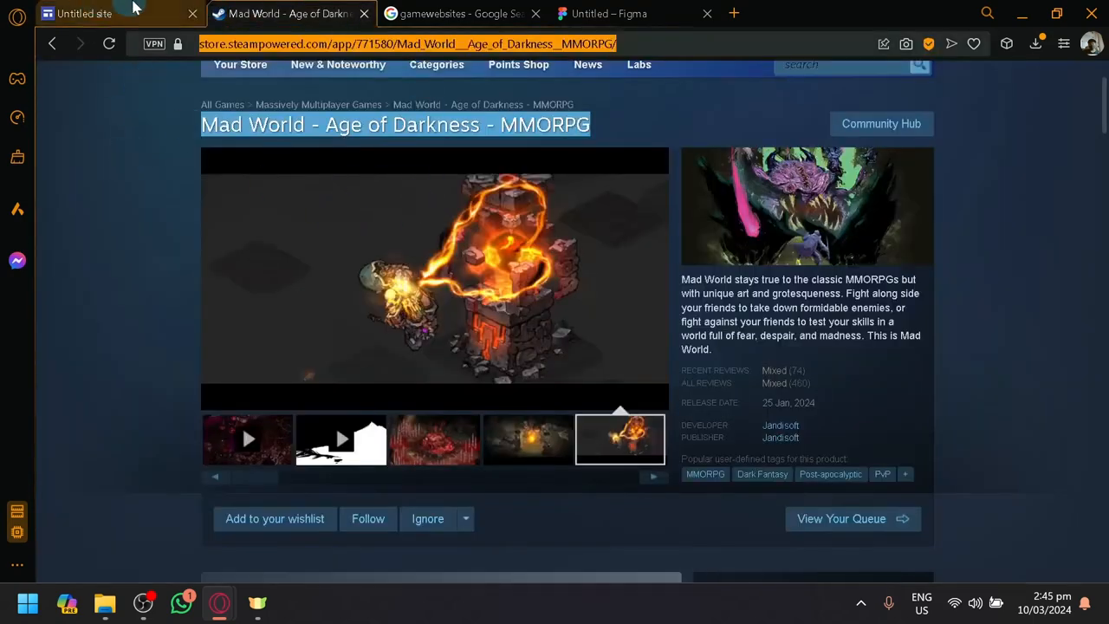
{"action": "left_click", "coordinate": [136, 11]}
{"action": "scroll", "coordinate": [958, 421], "scroll_direction": "down", "scroll_amount": 1}
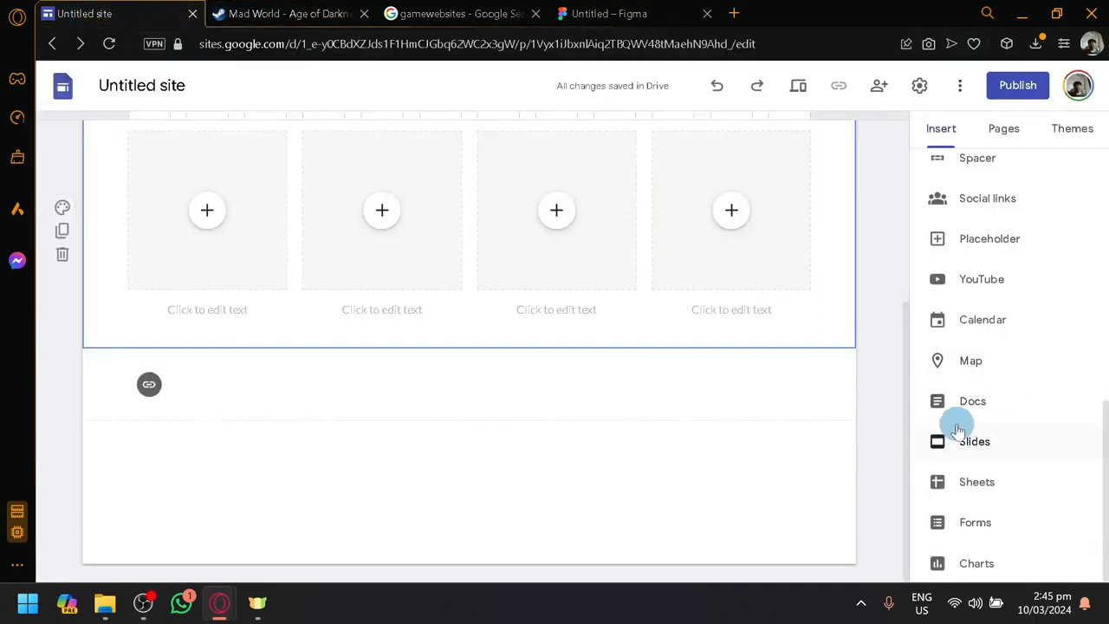
{"action": "scroll", "coordinate": [1002, 488], "scroll_direction": "up", "scroll_amount": 6}
{"action": "scroll", "coordinate": [671, 448], "scroll_direction": "up", "scroll_amount": 3}
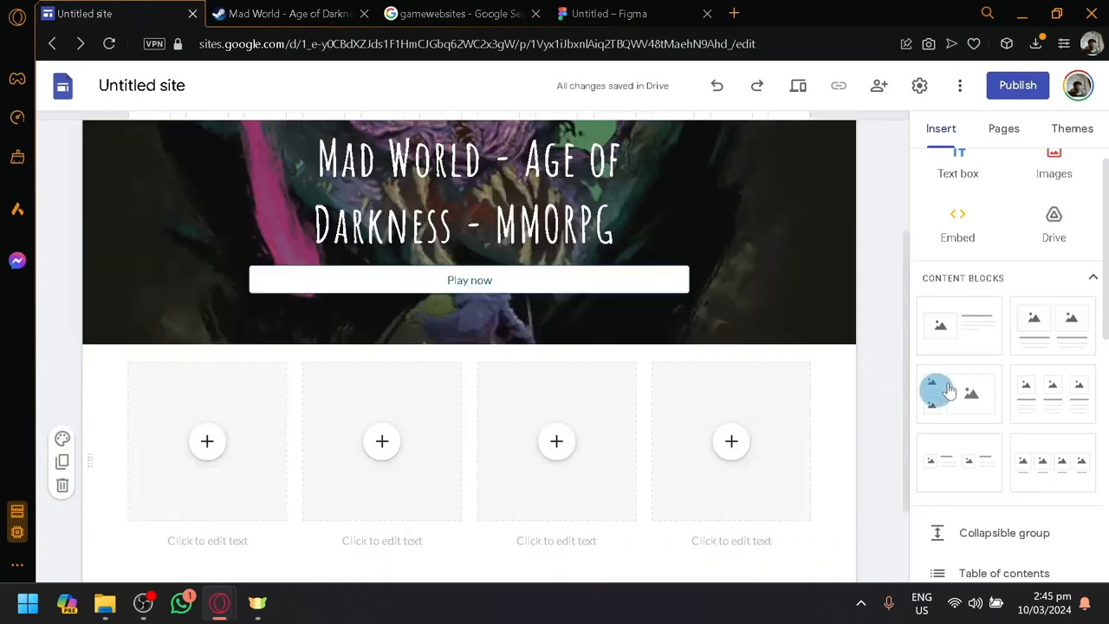
Set the Simple theme's color to the dark gray swatch
{"action": "left_click", "coordinate": [1066, 139]}
{"action": "scroll", "coordinate": [906, 347], "scroll_direction": "down", "scroll_amount": 3}
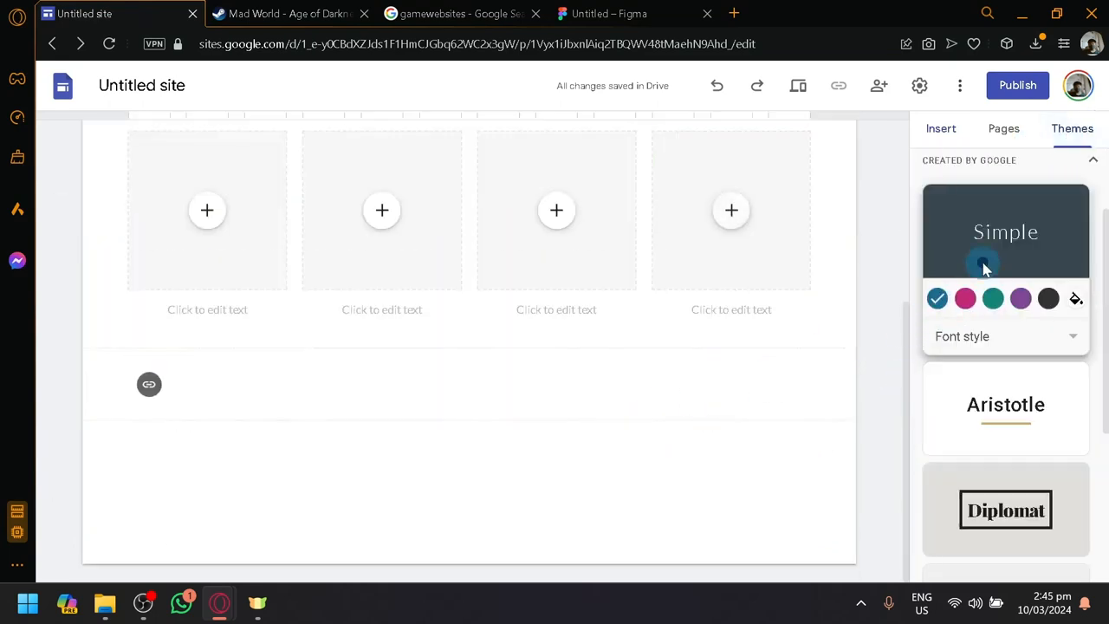
{"action": "left_click", "coordinate": [1051, 338]}
{"action": "left_click", "coordinate": [1028, 232]}
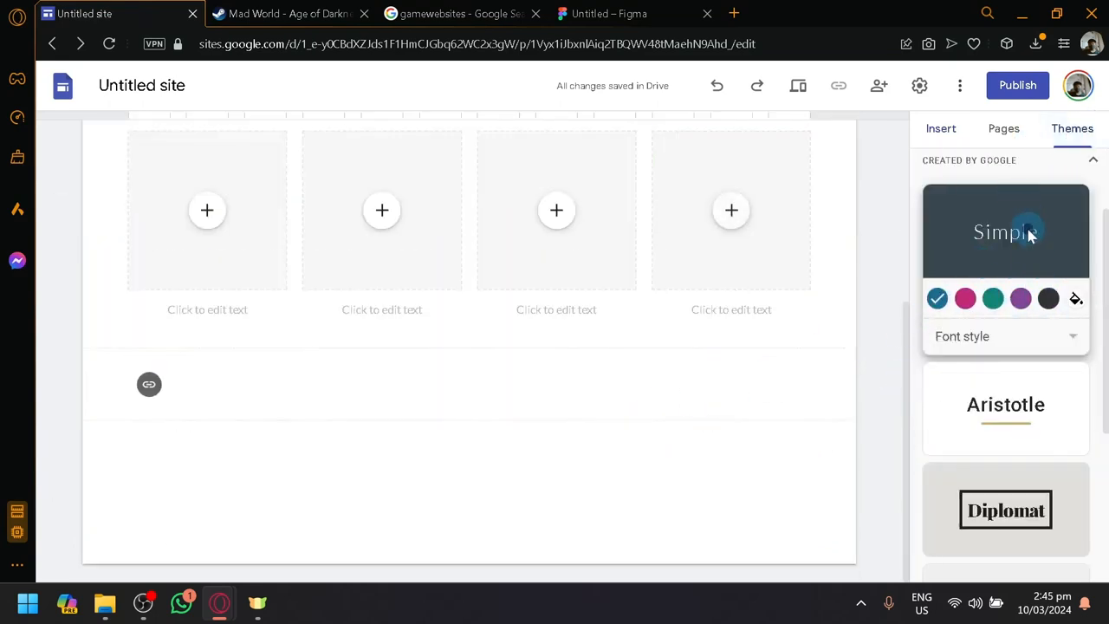
{"action": "left_click", "coordinate": [1049, 300]}
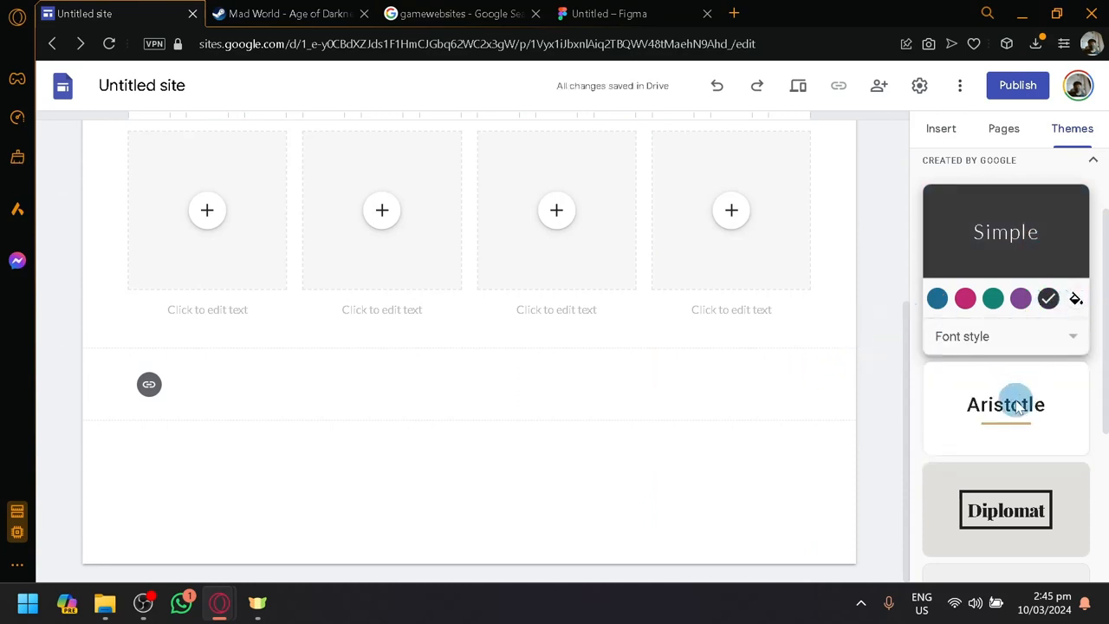
Apply the Level theme to the site and review the header and placeholders
{"action": "scroll", "coordinate": [1014, 416], "scroll_direction": "down", "scroll_amount": 3}
{"action": "left_click", "coordinate": [984, 461]}
{"action": "scroll", "coordinate": [676, 425], "scroll_direction": "up", "scroll_amount": 4}
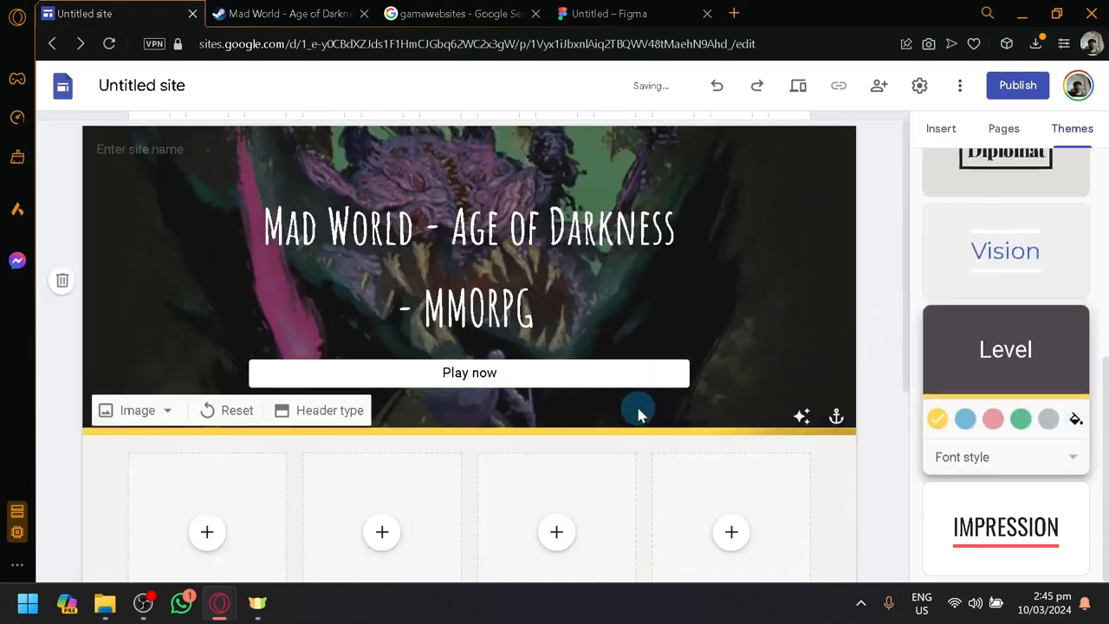
{"action": "scroll", "coordinate": [624, 424], "scroll_direction": "down", "scroll_amount": 4}
{"action": "scroll", "coordinate": [531, 446], "scroll_direction": "up", "scroll_amount": 2}
{"action": "scroll", "coordinate": [531, 443], "scroll_direction": "down", "scroll_amount": 1}
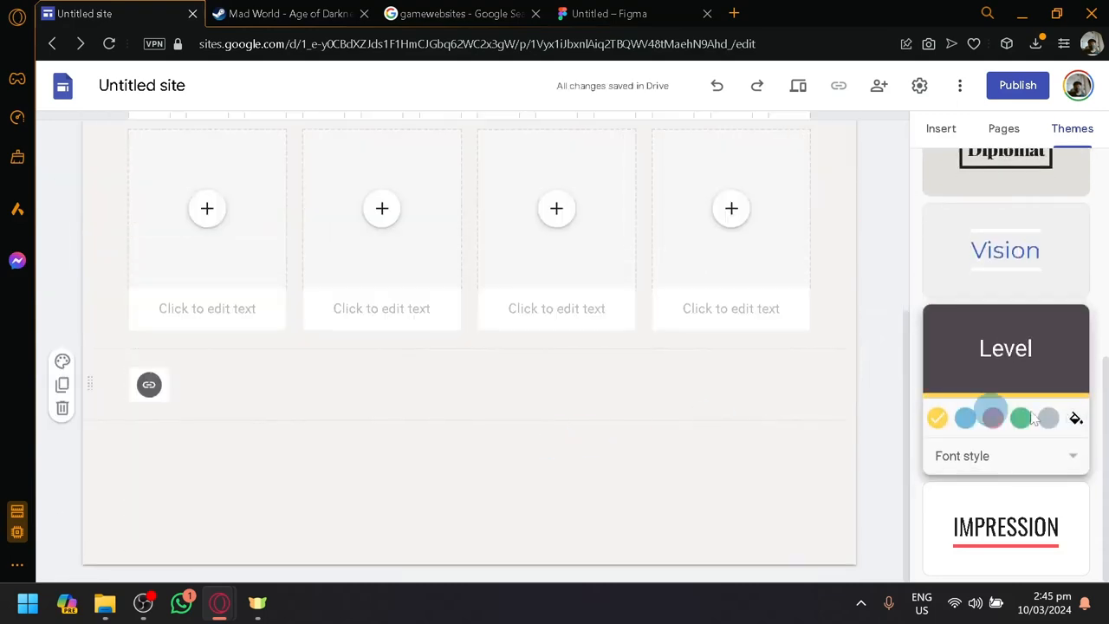
Try the Level theme's color variants, including blue, and set the accent color to green
{"action": "left_click", "coordinate": [1047, 420]}
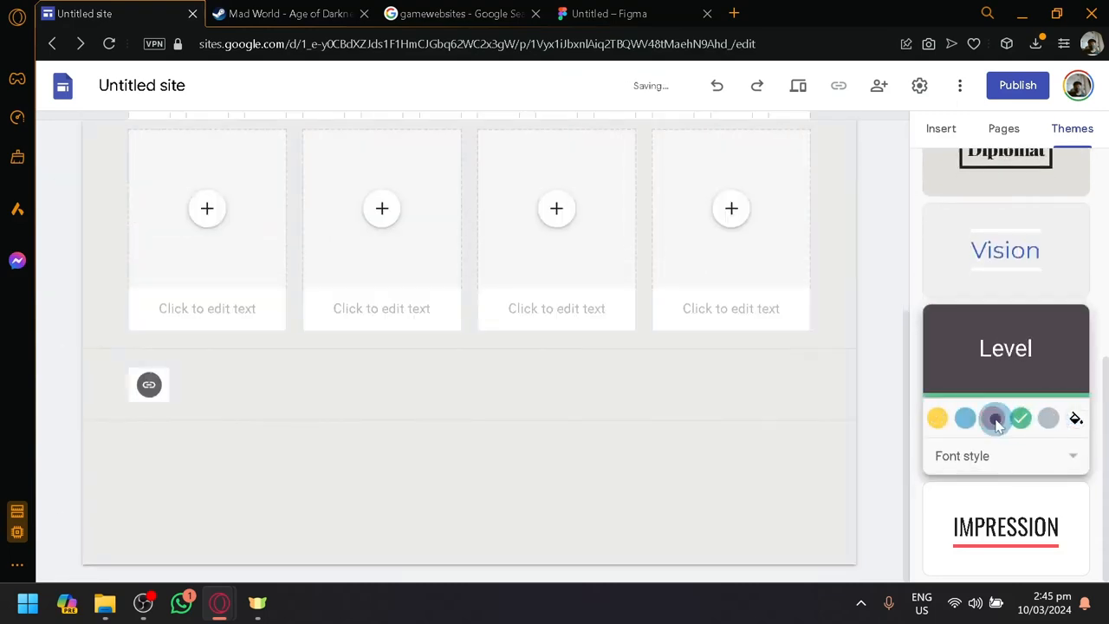
{"action": "left_click", "coordinate": [959, 420]}
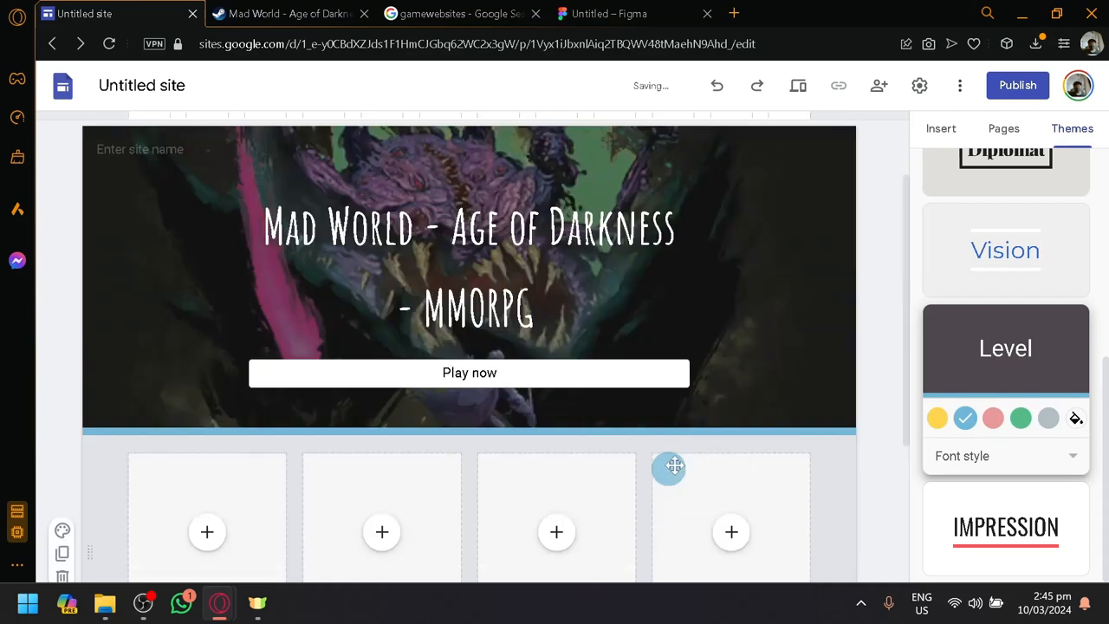
{"action": "left_click", "coordinate": [1019, 421]}
{"action": "scroll", "coordinate": [750, 371], "scroll_direction": "down", "scroll_amount": 1}
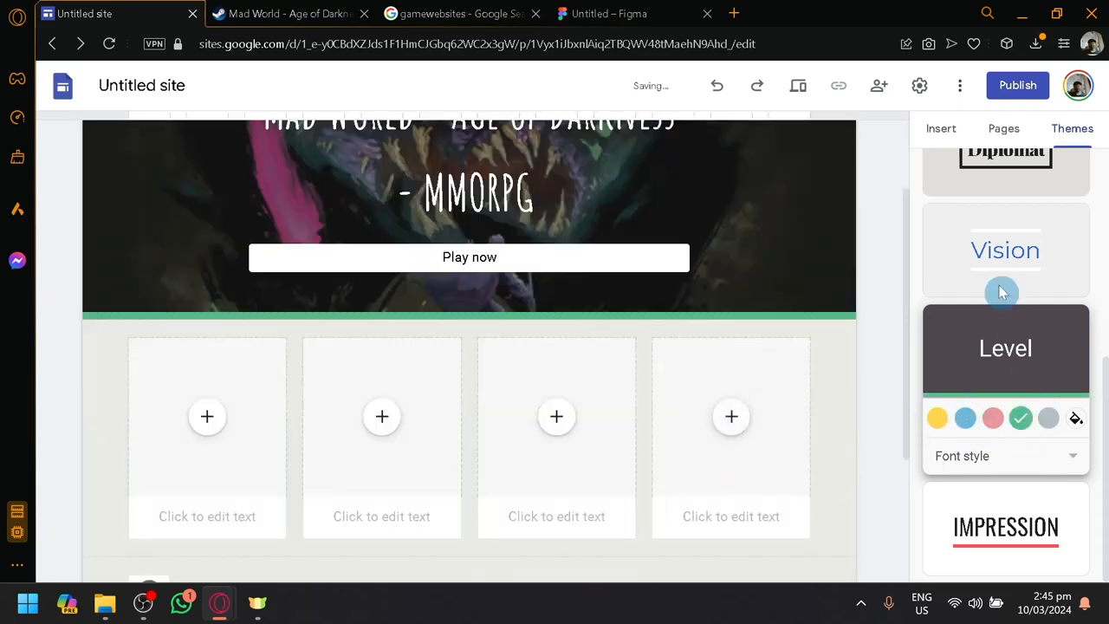
Review the options for creating a custom theme
{"action": "scroll", "coordinate": [1005, 269], "scroll_direction": "up", "scroll_amount": 5}
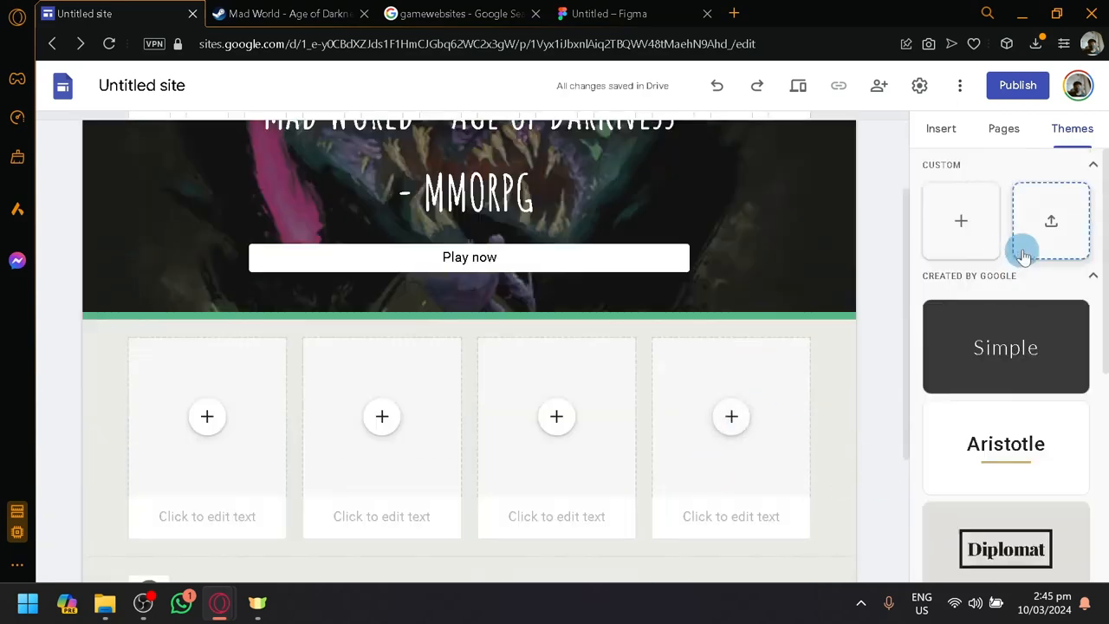
{"action": "left_click", "coordinate": [959, 223]}
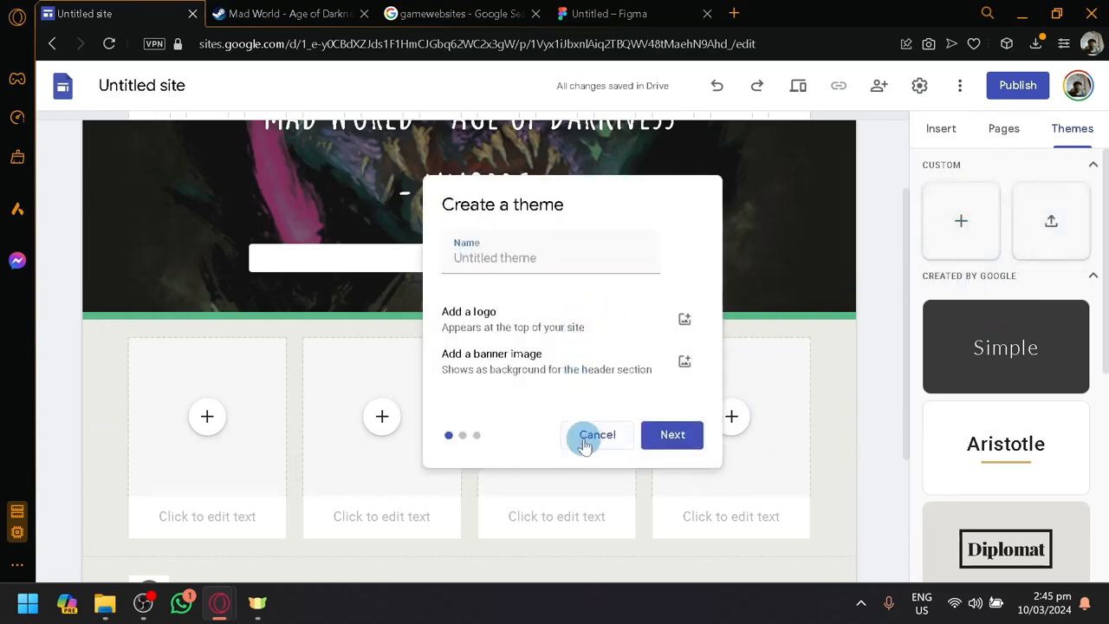
Add a new menu section named About us to the site's navigation
{"action": "left_click", "coordinate": [1020, 141]}
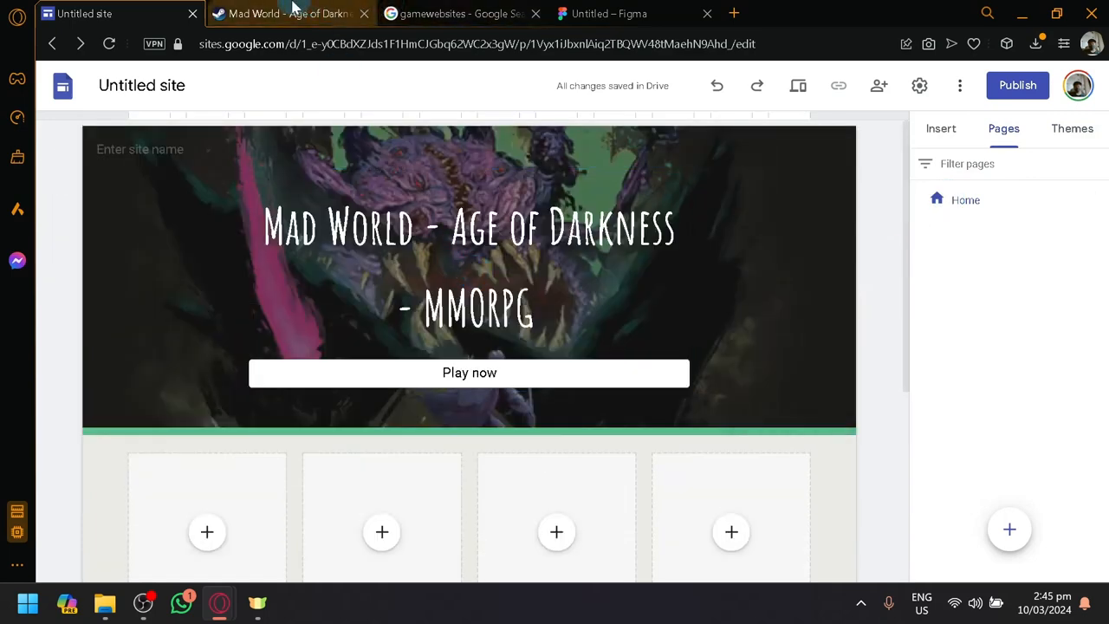
{"action": "left_click", "coordinate": [294, 14]}
{"action": "left_click", "coordinate": [113, 14]}
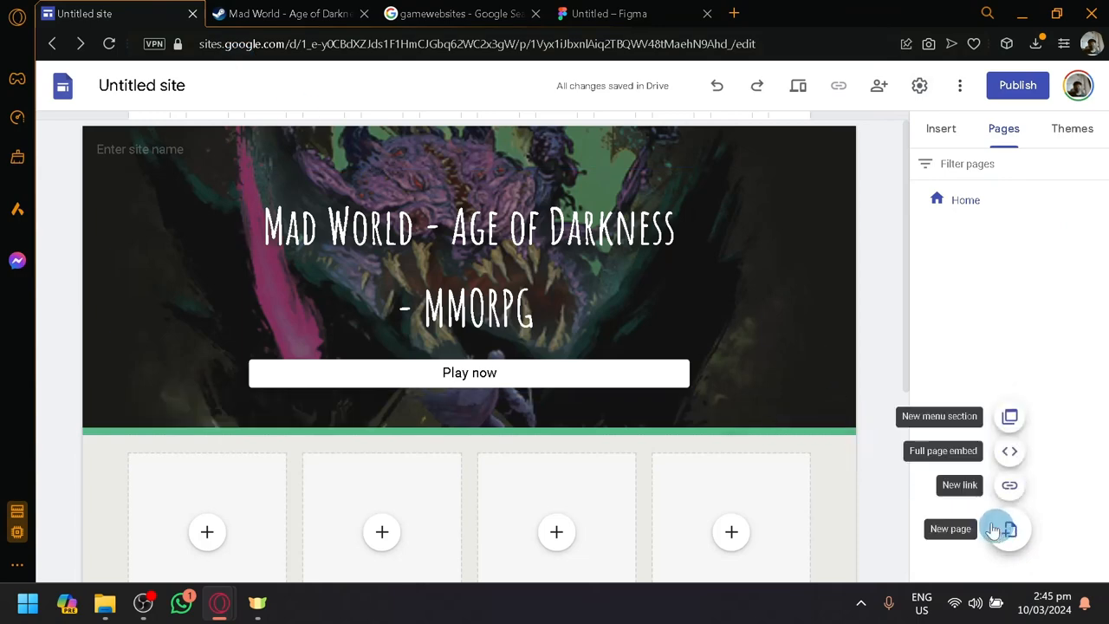
{"action": "mouse_move", "coordinate": [1009, 524]}
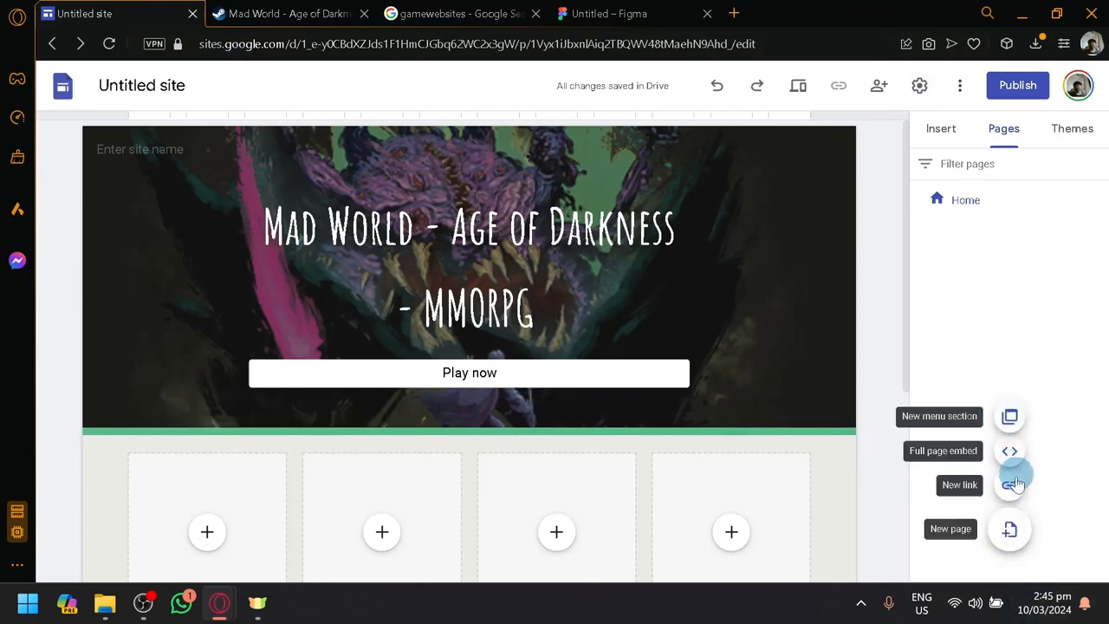
{"action": "left_click", "coordinate": [1010, 417]}
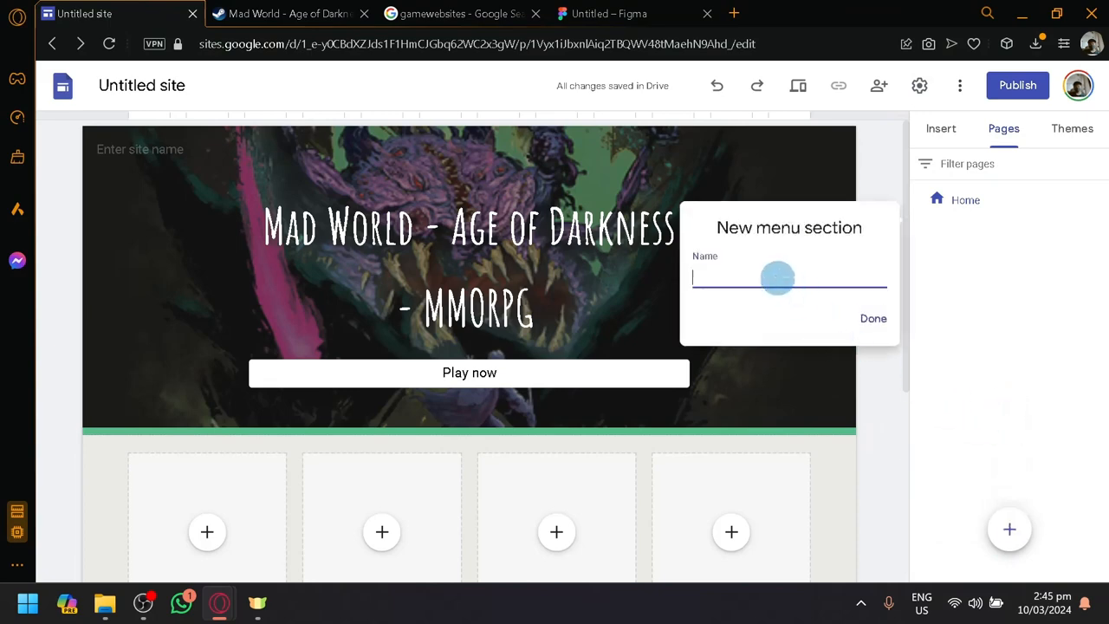
{"action": "type", "text": "About us"}
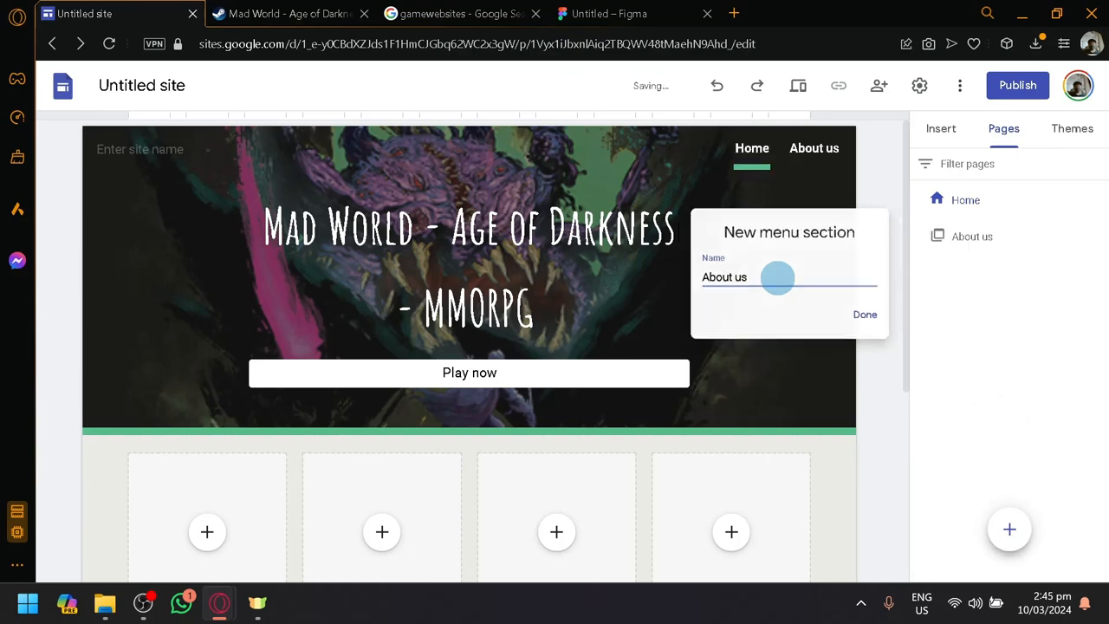
{"action": "key", "text": "Return"}
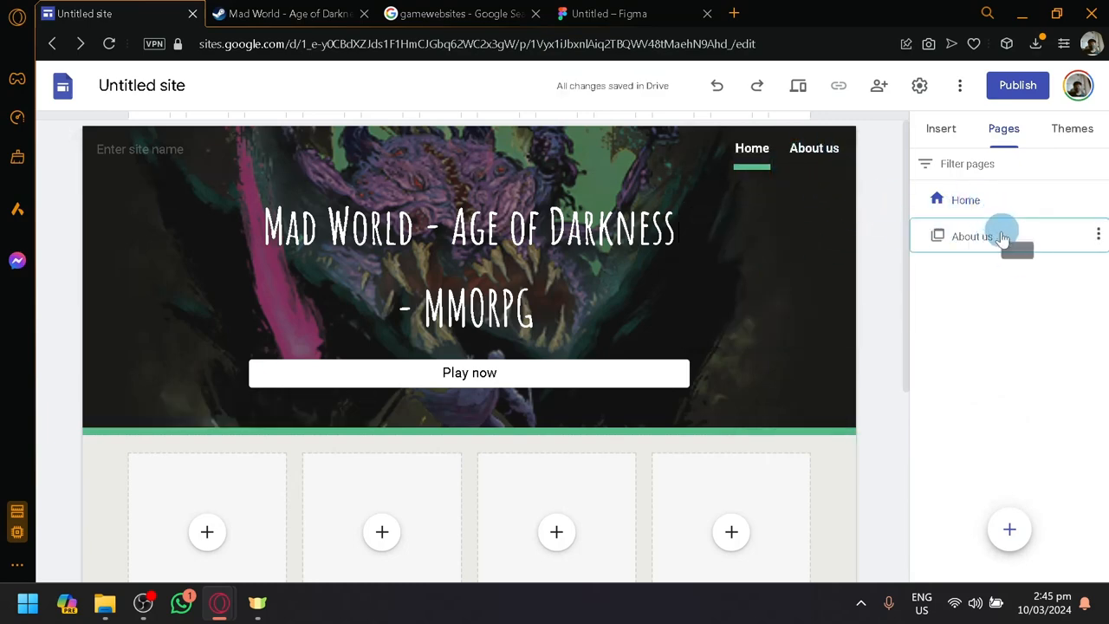
Review the available actions for the About us section and the site's additional options
{"action": "mouse_move", "coordinate": [983, 245]}
{"action": "left_mouse_down"}
{"action": "mouse_move", "coordinate": [909, 320]}
{"action": "mouse_move", "coordinate": [991, 220]}
{"action": "mouse_move", "coordinate": [940, 258]}
{"action": "mouse_move", "coordinate": [943, 233]}
{"action": "left_mouse_up"}
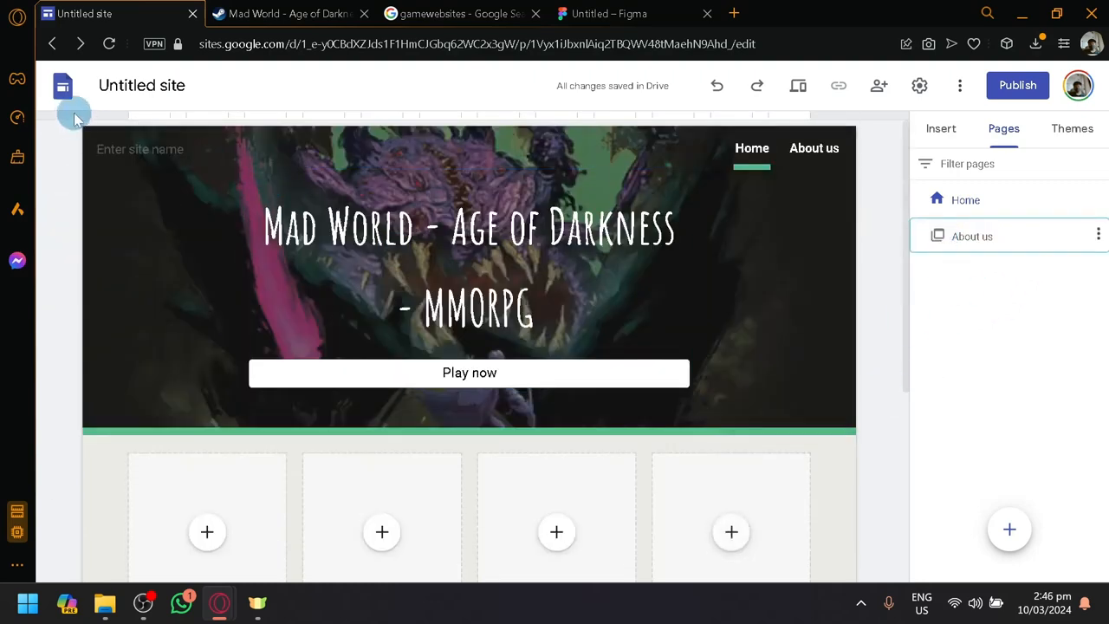
{"action": "left_click", "coordinate": [1097, 235]}
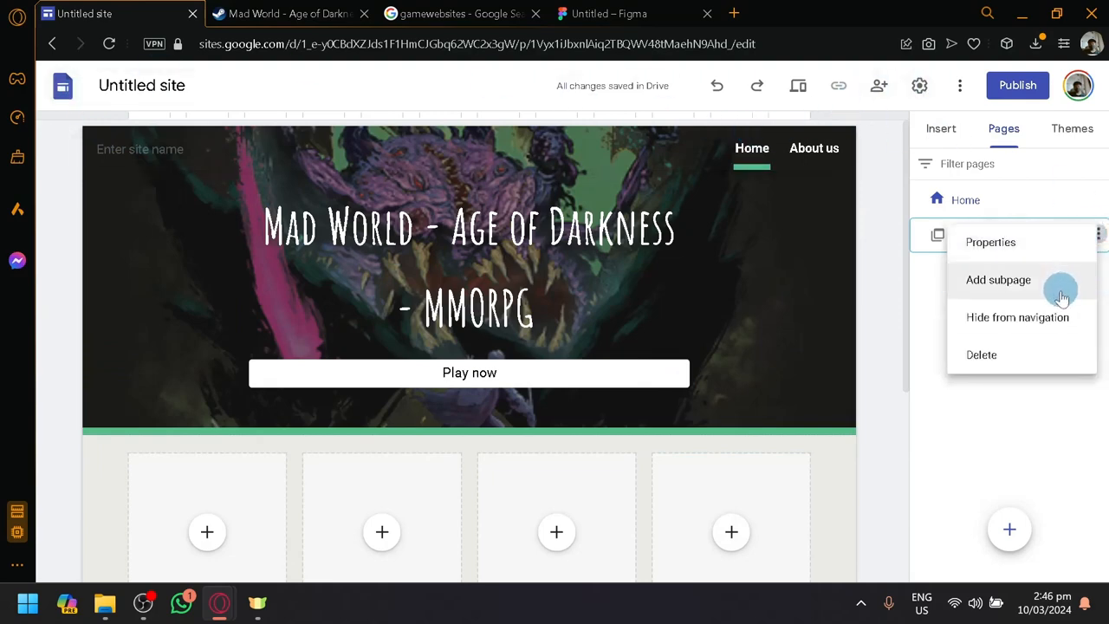
{"action": "left_click", "coordinate": [1004, 487]}
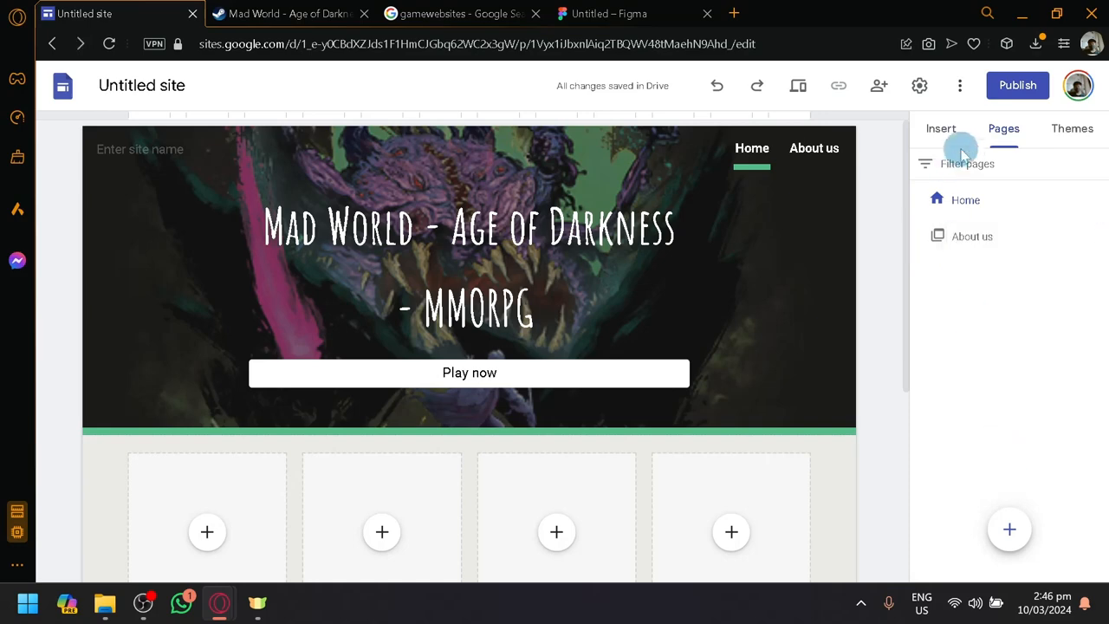
{"action": "left_click", "coordinate": [957, 87]}
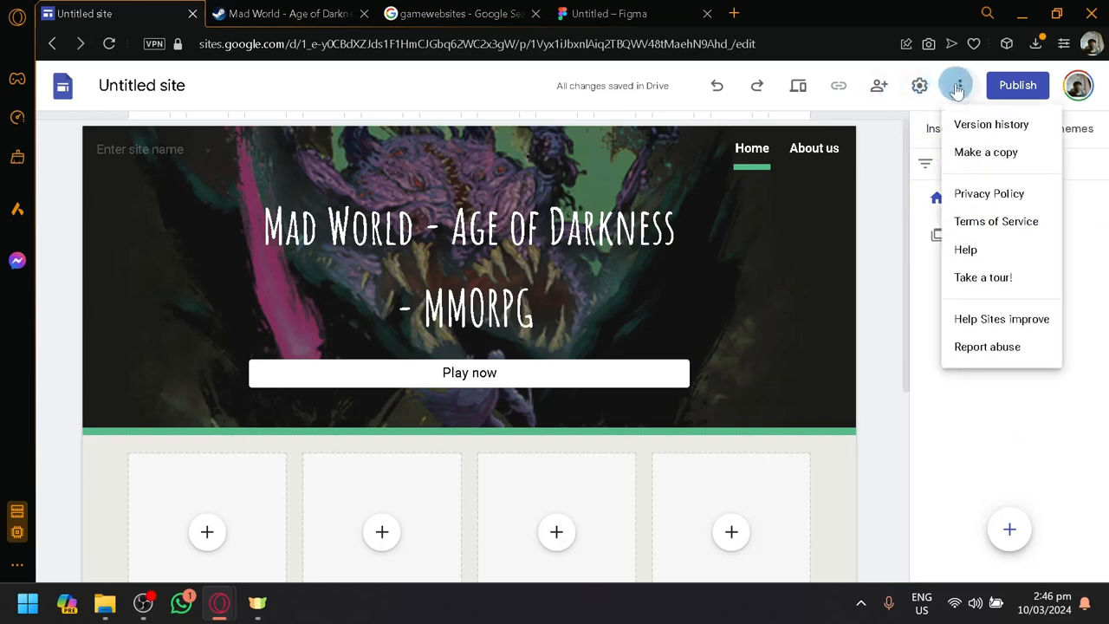
{"action": "left_click", "coordinate": [977, 462]}
Add a new page named Reviews to the site and open it
{"action": "left_click", "coordinate": [1009, 530]}
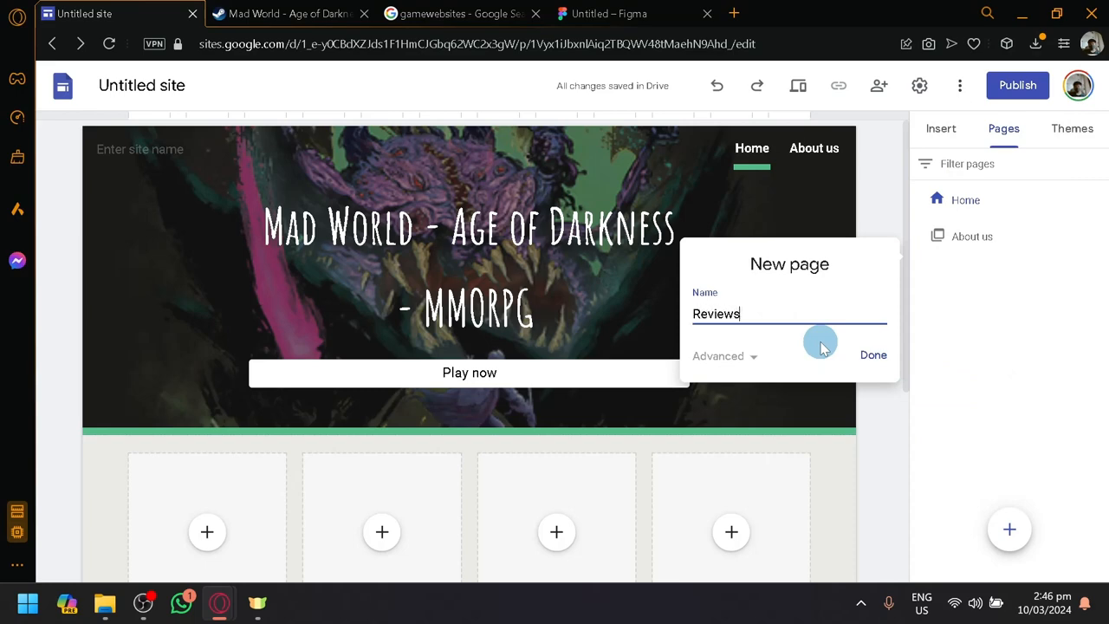
{"action": "left_click", "coordinate": [874, 356]}
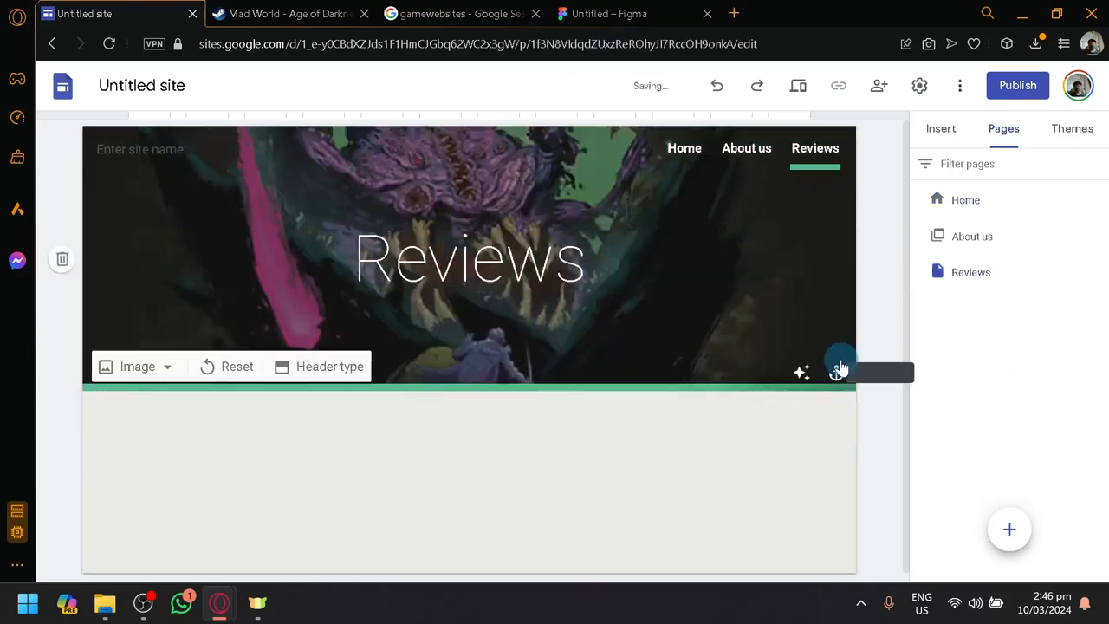
{"action": "scroll", "coordinate": [298, 457], "scroll_direction": "down", "scroll_amount": 2}
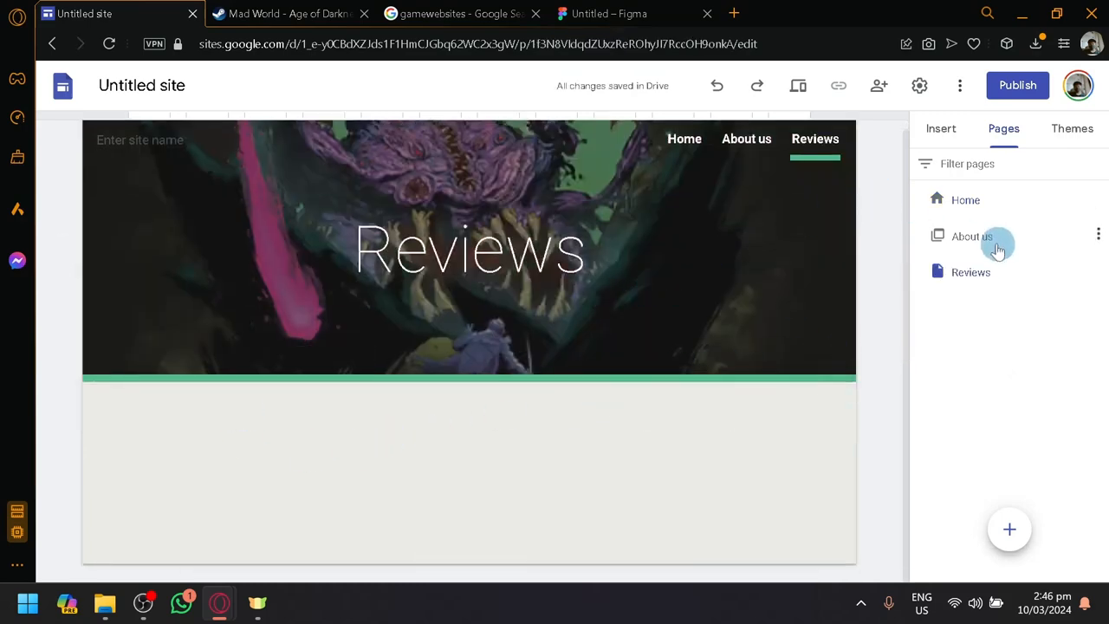
{"action": "left_click", "coordinate": [977, 269]}
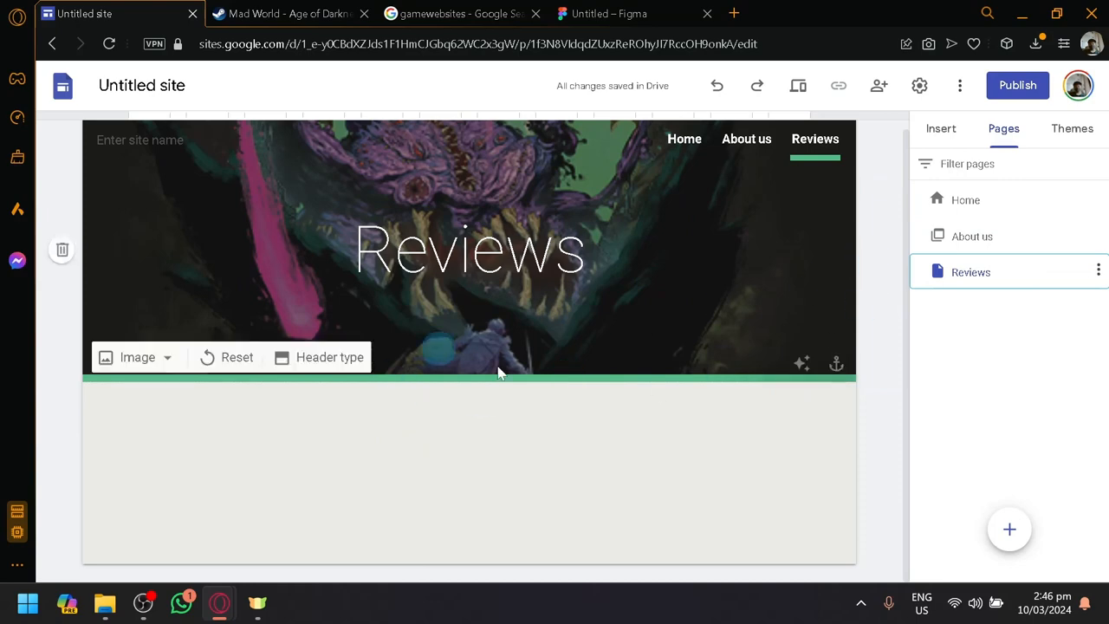
Insert a text box with the text Reviews below the header of the Reviews page
{"action": "left_click", "coordinate": [938, 130]}
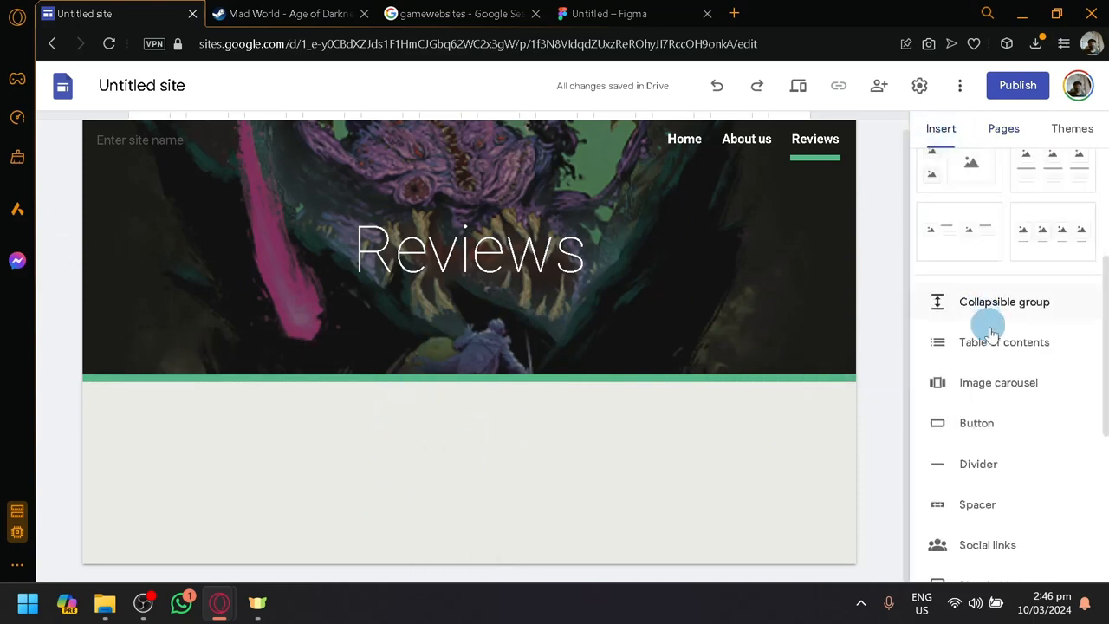
{"action": "scroll", "coordinate": [1006, 336], "scroll_direction": "down", "scroll_amount": 2}
{"action": "scroll", "coordinate": [1040, 347], "scroll_direction": "down", "scroll_amount": 2}
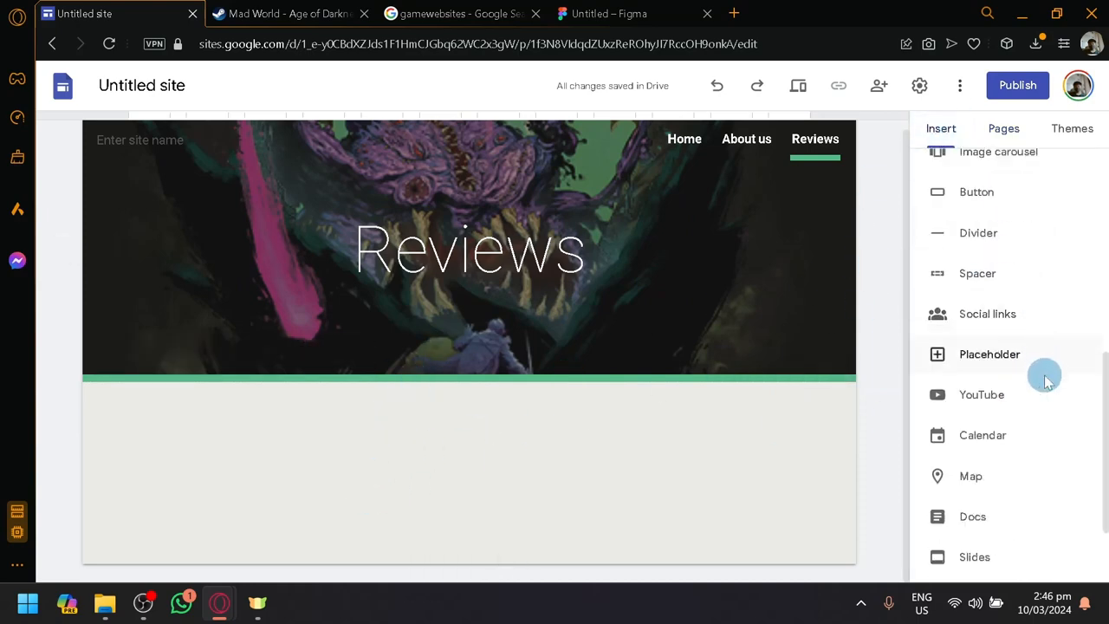
{"action": "scroll", "coordinate": [988, 407], "scroll_direction": "down", "scroll_amount": 1}
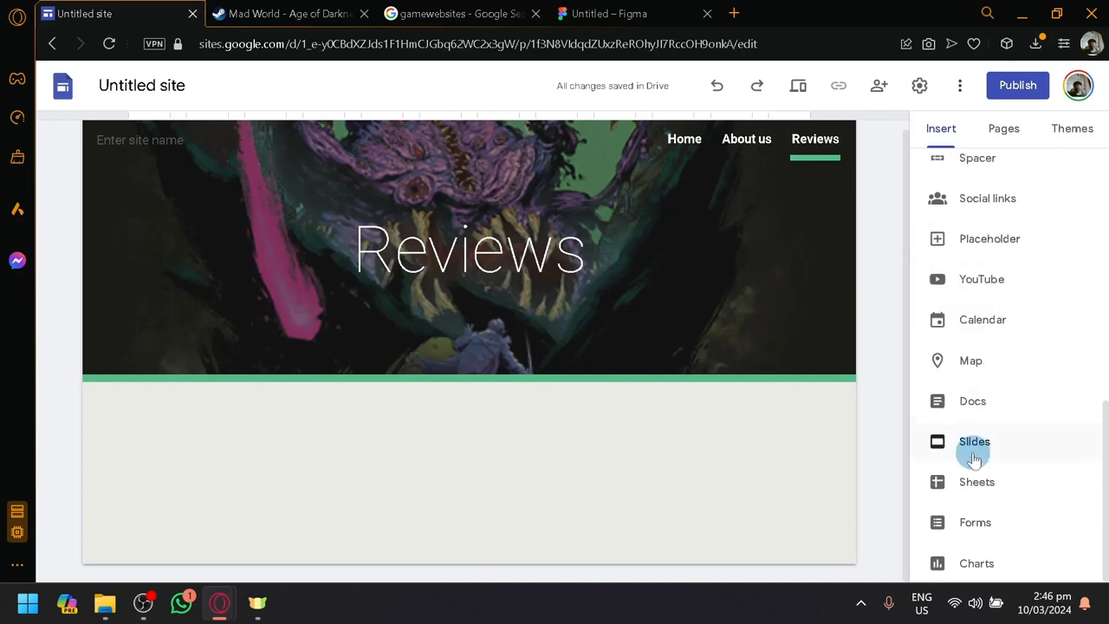
{"action": "scroll", "coordinate": [992, 446], "scroll_direction": "up", "scroll_amount": 6}
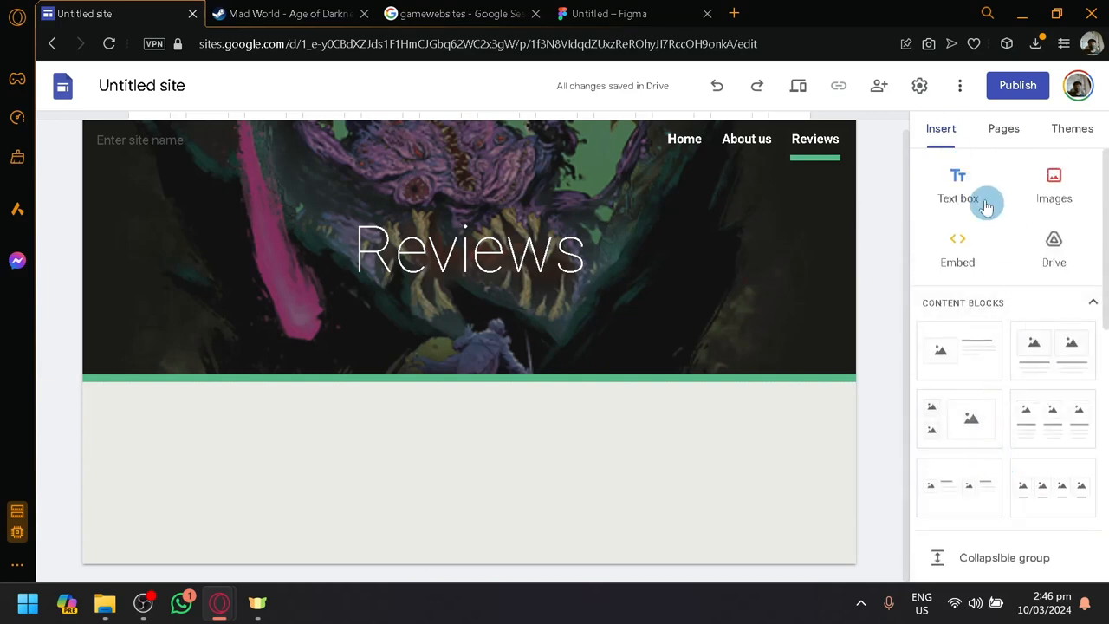
{"action": "left_click", "coordinate": [962, 180]}
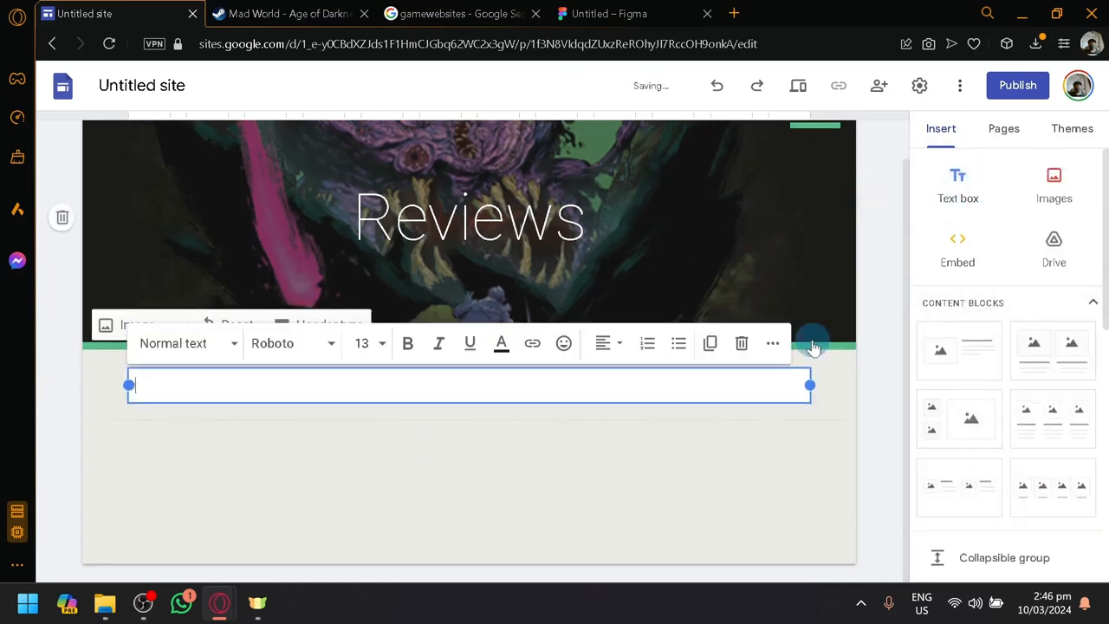
{"action": "left_click", "coordinate": [521, 389]}
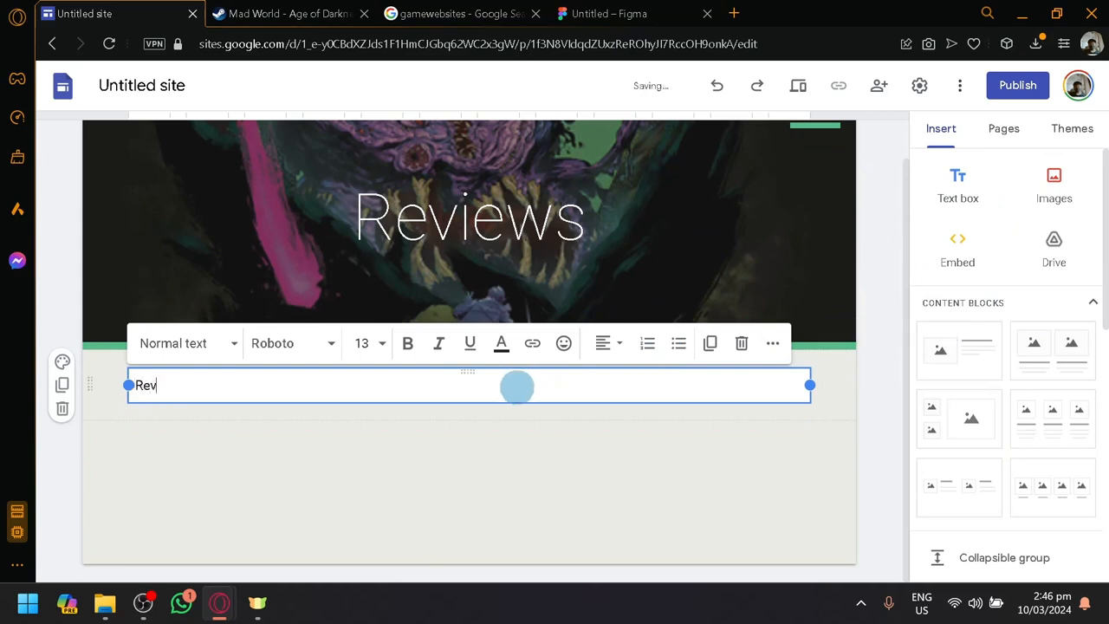
{"action": "left_click", "coordinate": [389, 526]}
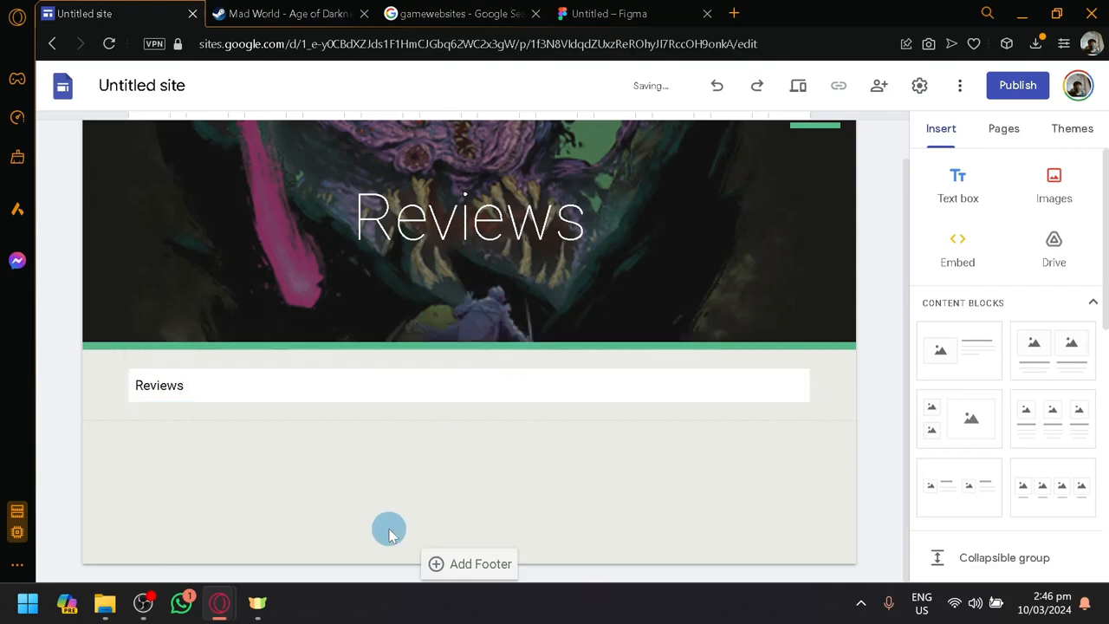
Examine the game's description sections on its Steam page and return to the site editor
{"action": "left_click", "coordinate": [286, 13]}
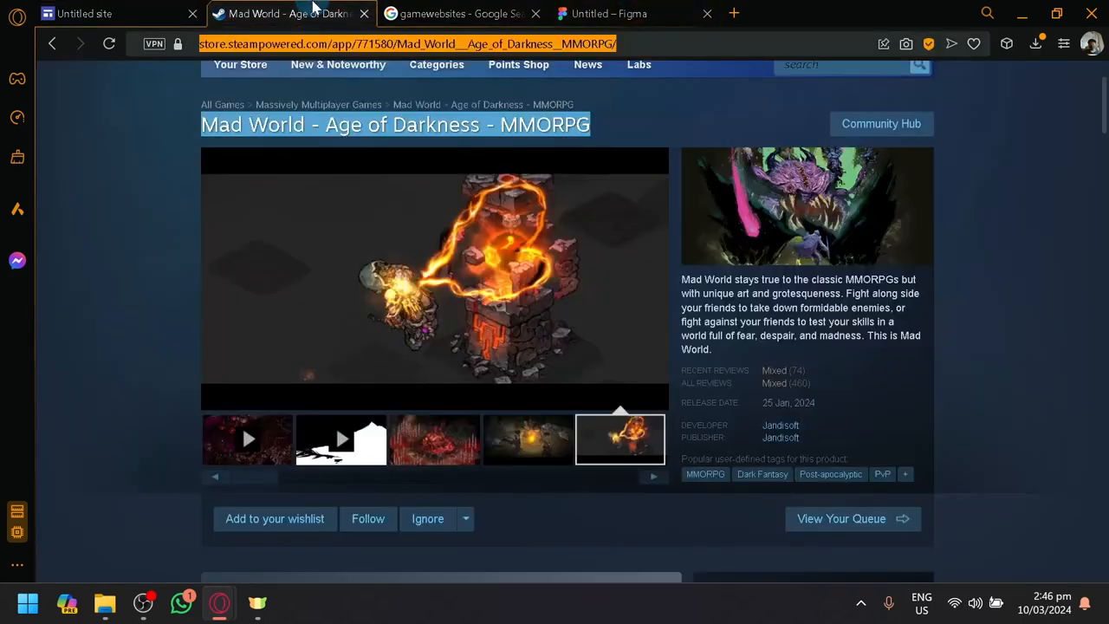
{"action": "scroll", "coordinate": [241, 423], "scroll_direction": "down", "scroll_amount": 10}
{"action": "scroll", "coordinate": [134, 327], "scroll_direction": "down", "scroll_amount": 10}
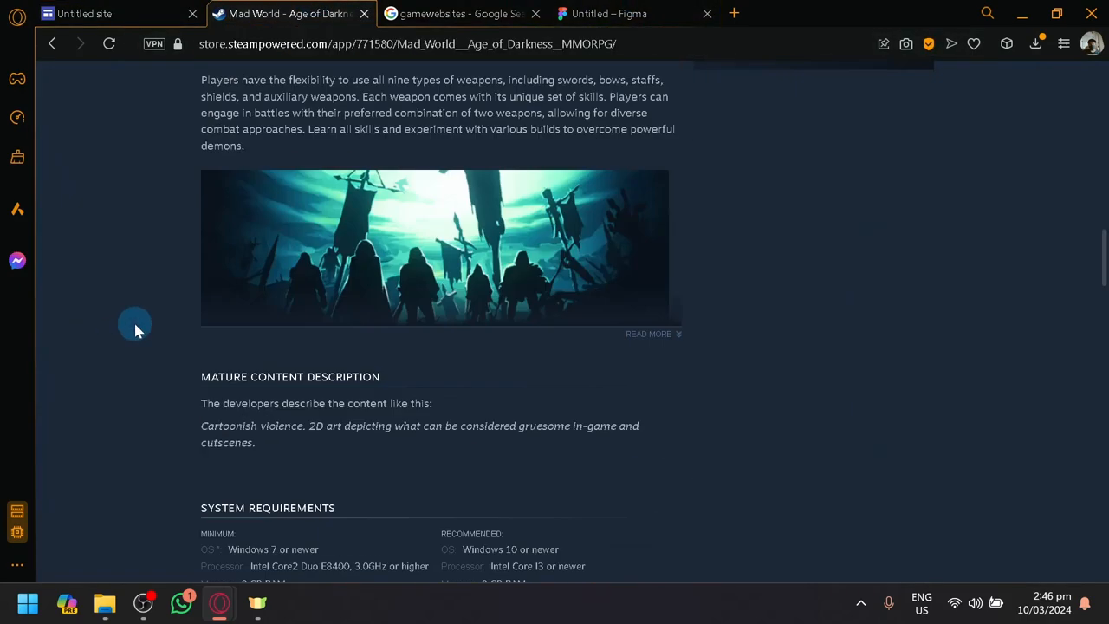
{"action": "scroll", "coordinate": [217, 276], "scroll_direction": "up", "scroll_amount": 20}
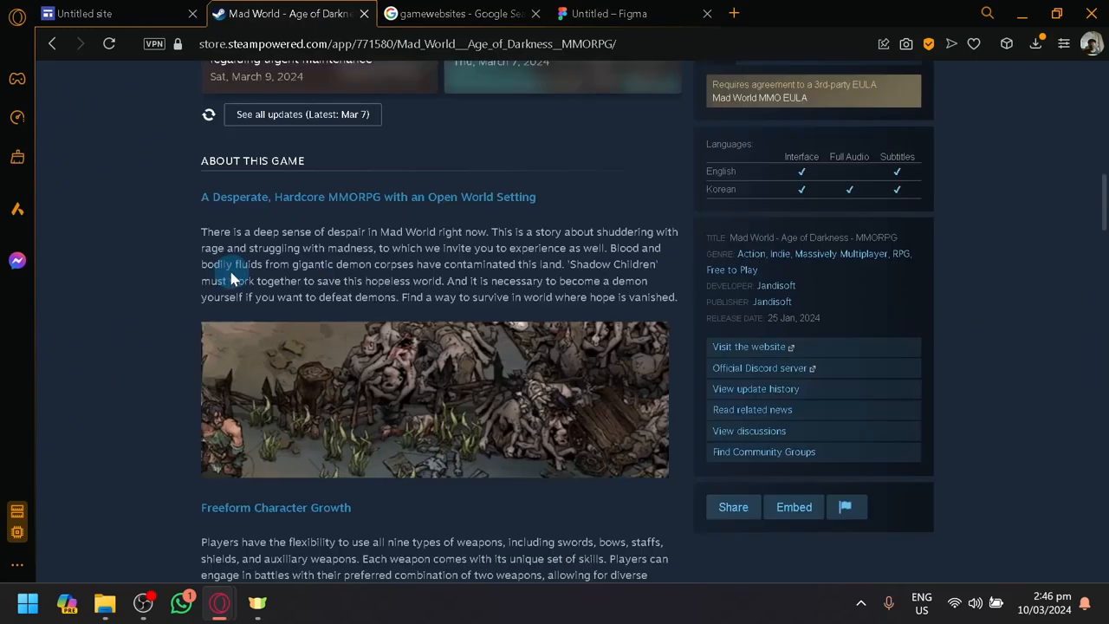
{"action": "left_click", "coordinate": [121, 13]}
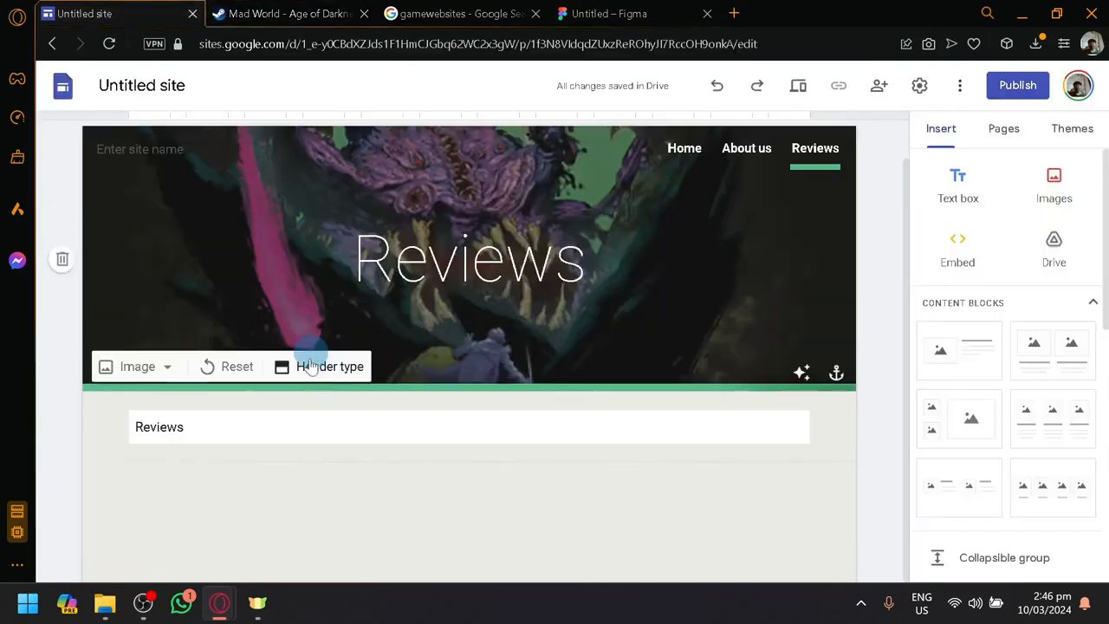
Open the site's Home page and review its layout
{"action": "left_click", "coordinate": [1007, 132]}
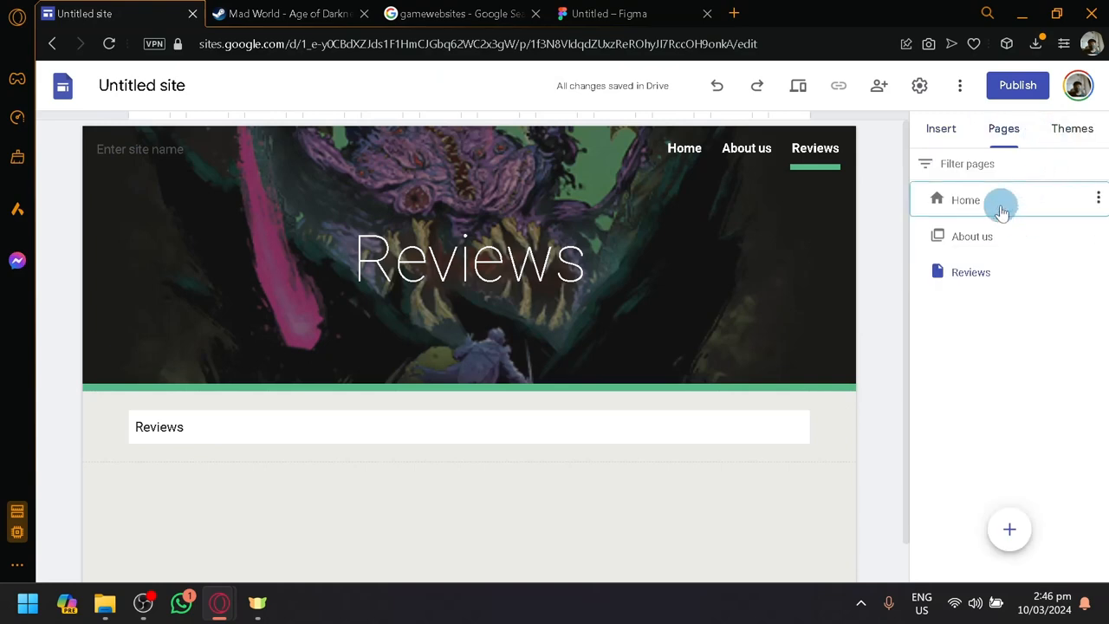
{"action": "double_click", "coordinate": [1001, 208]}
{"action": "scroll", "coordinate": [614, 347], "scroll_direction": "down", "scroll_amount": 3}
{"action": "scroll", "coordinate": [554, 383], "scroll_direction": "up", "scroll_amount": 3}
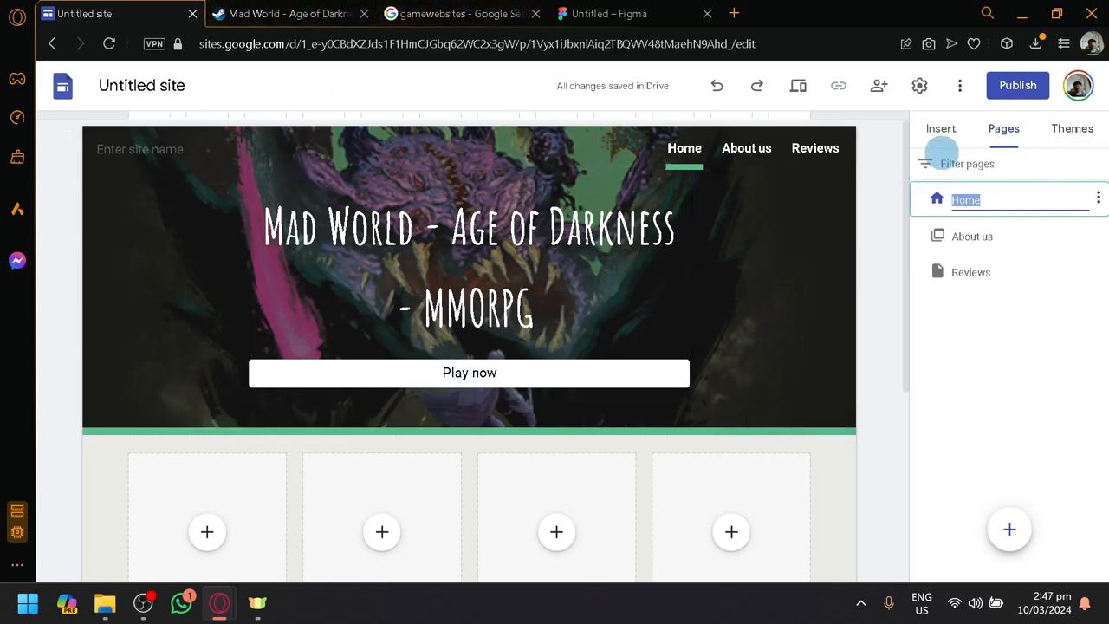
Review the elements available for insertion and the web publishing options without publishing the site
{"action": "left_click", "coordinate": [941, 130]}
{"action": "scroll", "coordinate": [996, 364], "scroll_direction": "down", "scroll_amount": 5}
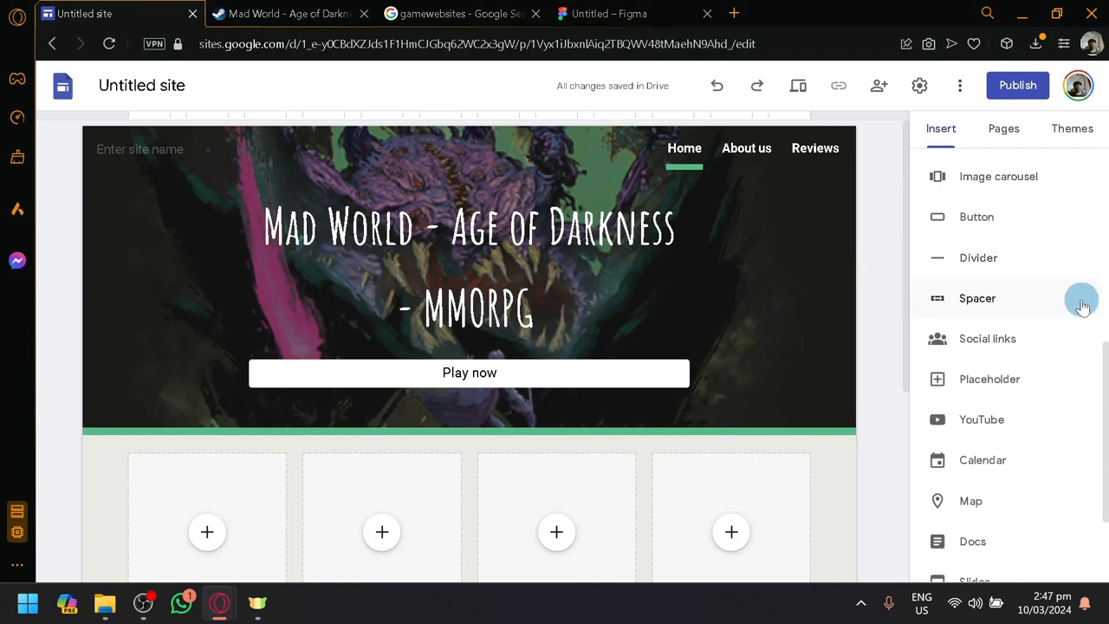
{"action": "scroll", "coordinate": [1082, 305], "scroll_direction": "up", "scroll_amount": 5}
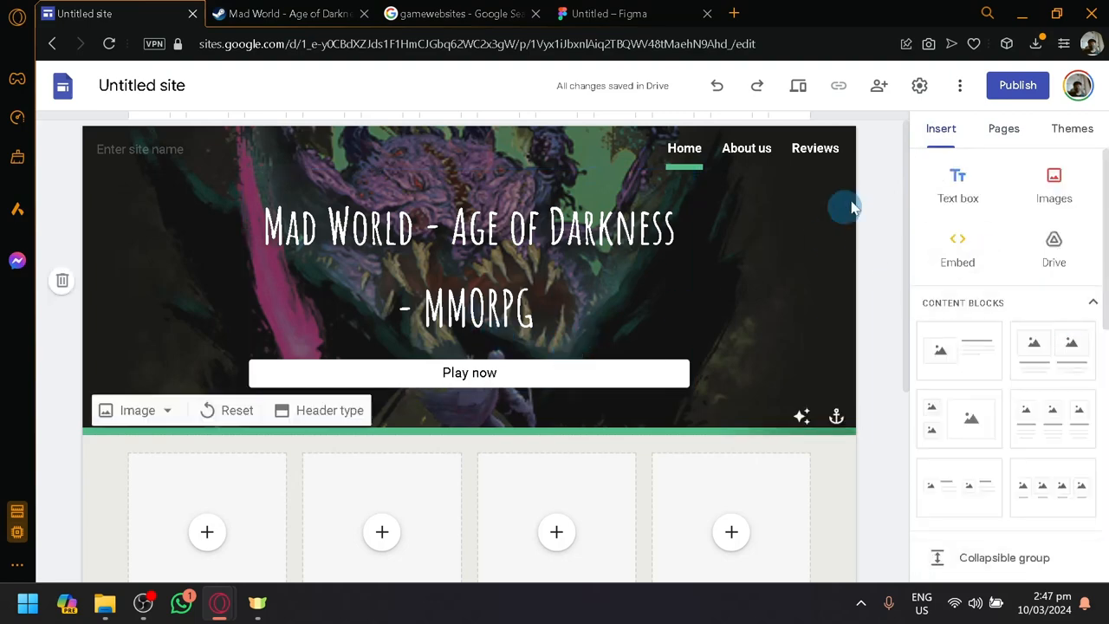
{"action": "left_click", "coordinate": [1014, 87]}
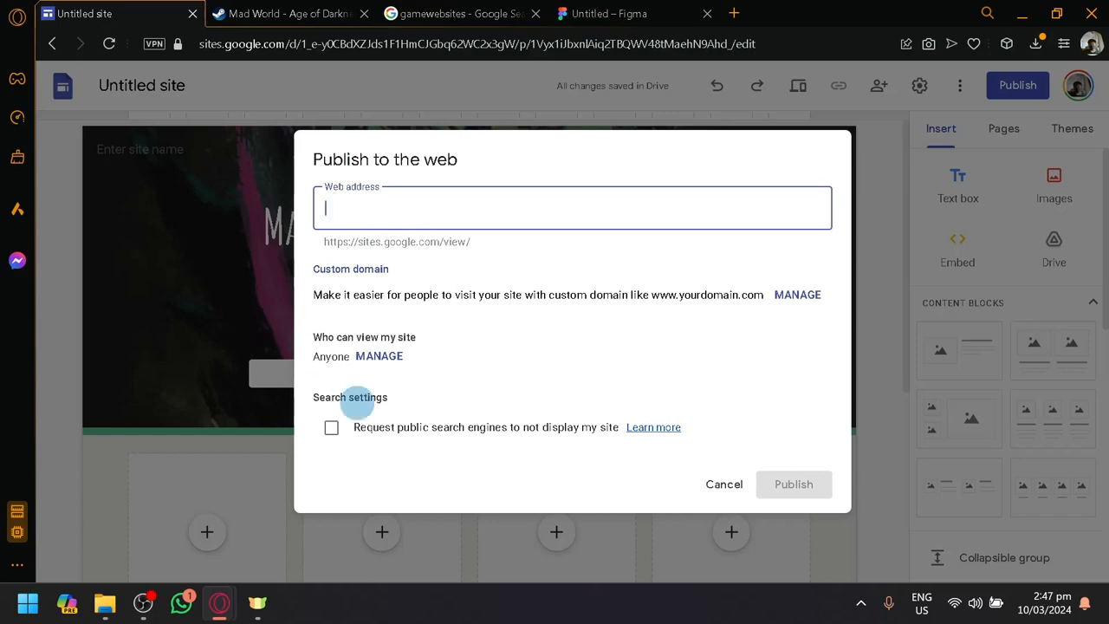
{"action": "left_click", "coordinate": [719, 487]}
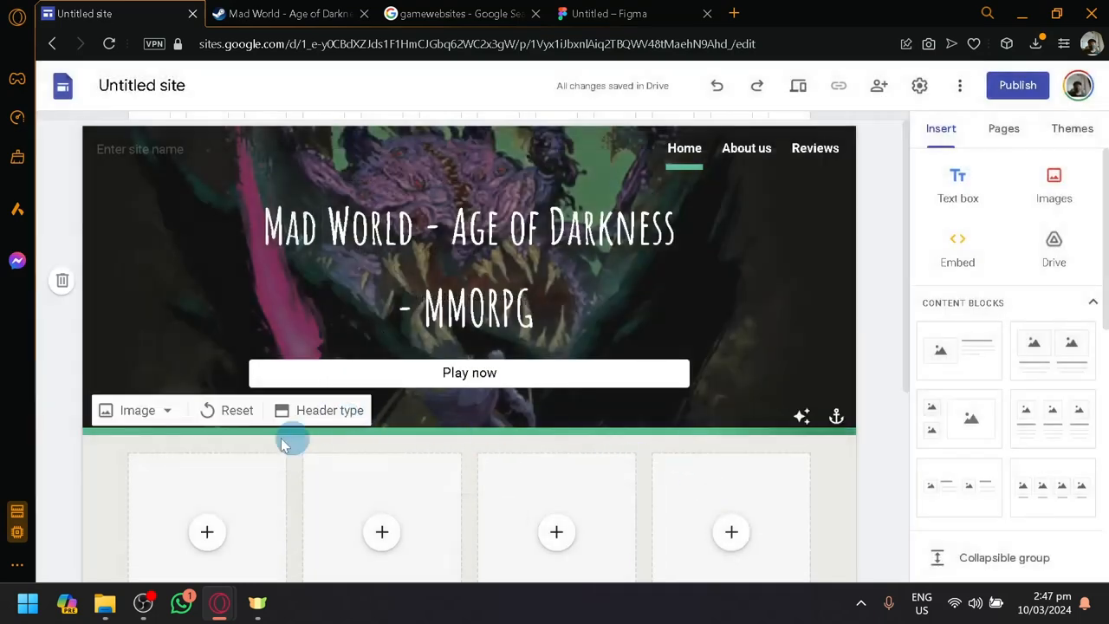